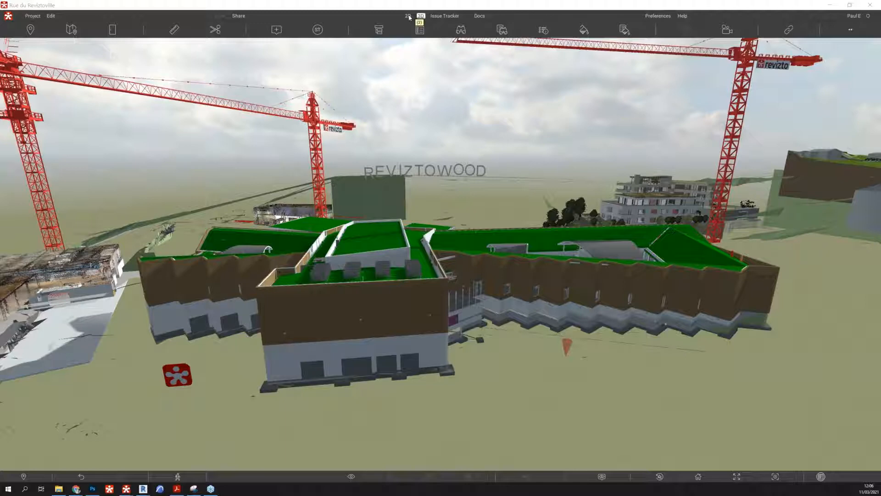
Open the ground floor fire protection layout in 2D and jump from it into the 3D model, between the two upper wings.
left_click(408, 16)
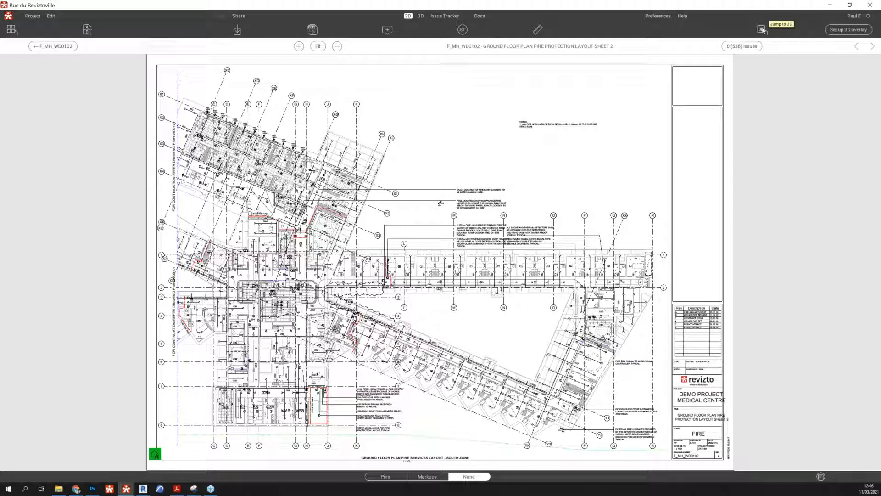
left_click(761, 29)
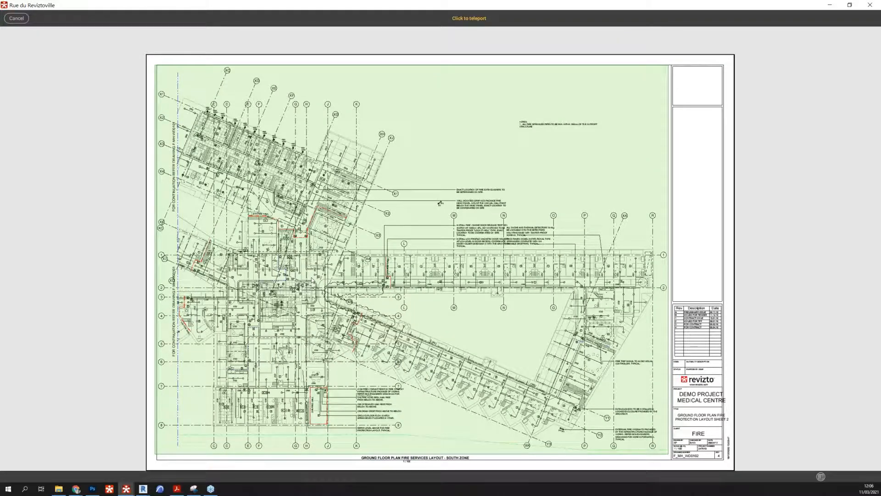
left_click(440, 202)
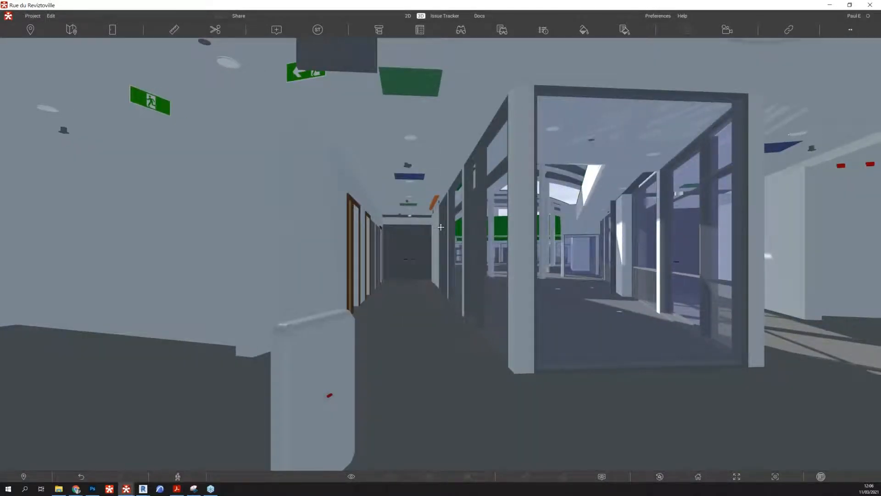
middle_click_drag(441, 227, 440, 227)
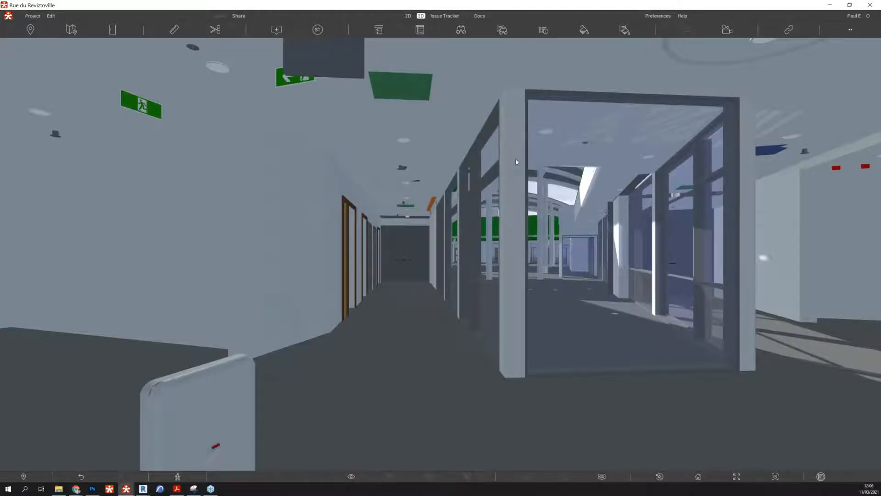
Create an issue titled "a verifier" with a red freehand loop marked around the glazed partition in the corridor.
key("space")
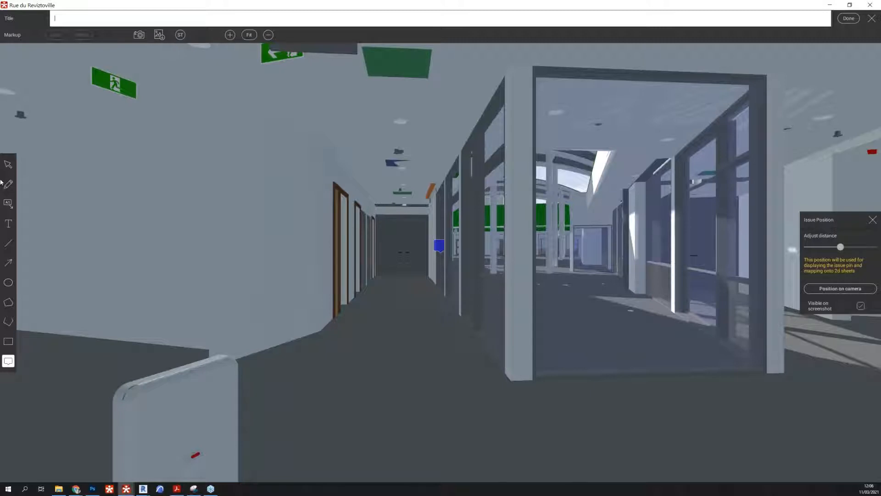
left_click(8, 183)
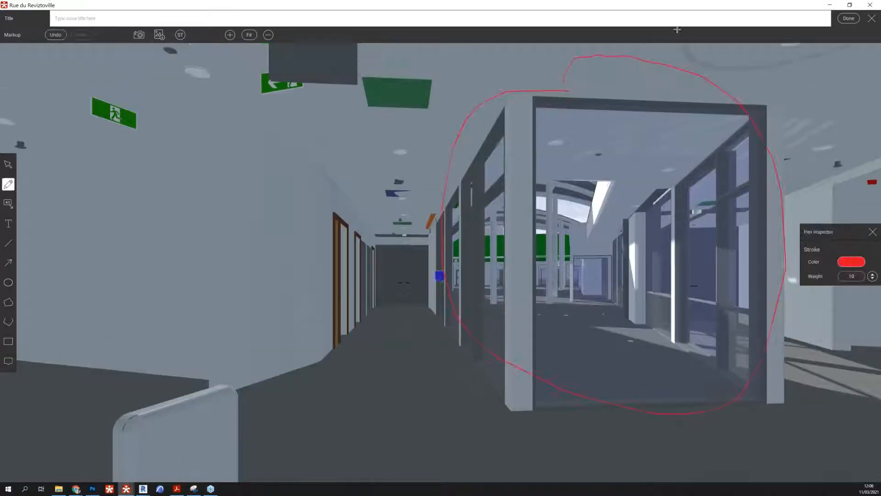
left_click(177, 18)
type("a verified")
left_click(842, 19)
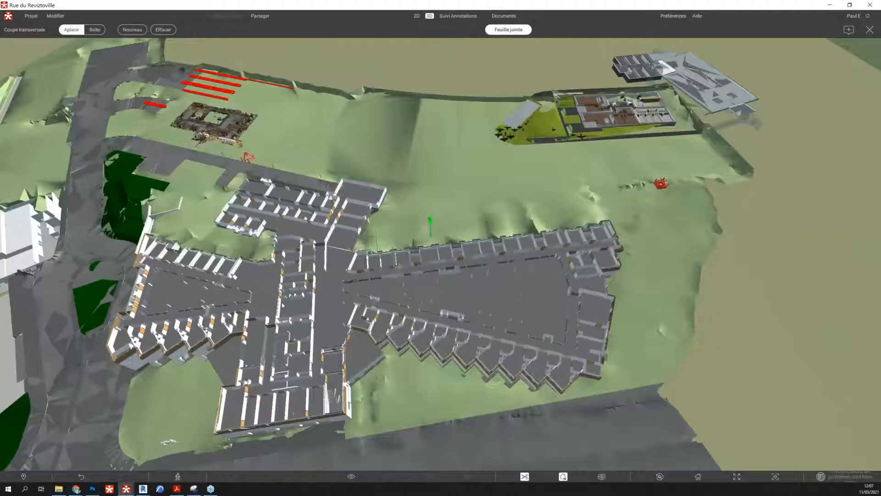
Inspect the ductwork sheet overlaid on the section cut and display the issue pins in the 3D model.
left_click_drag(282, 306, 283, 305)
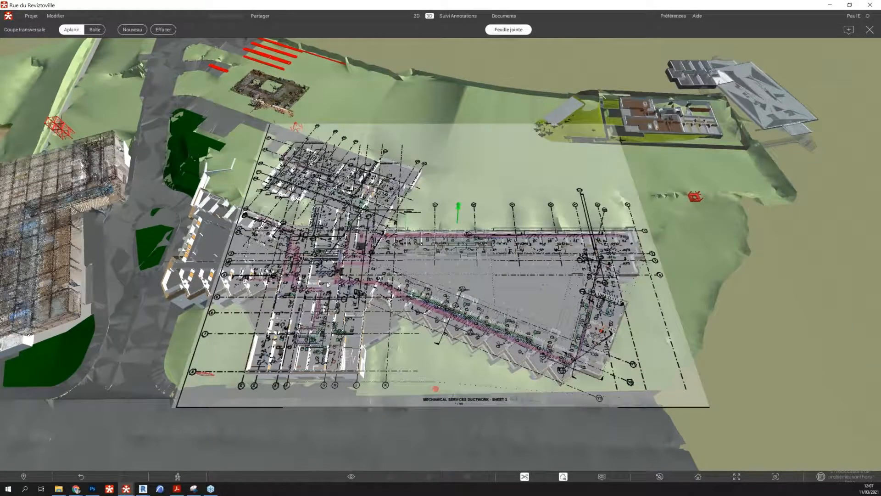
scroll(328, 285, "up", 5)
scroll(415, 246, "up", 2)
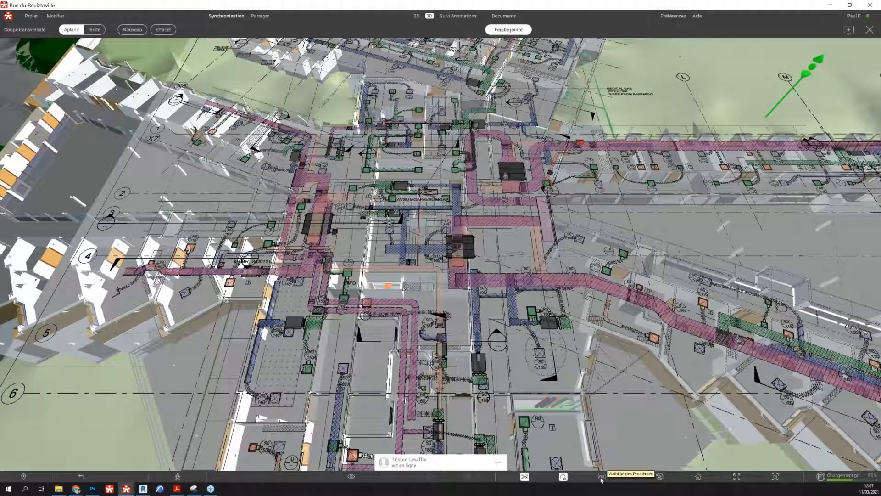
left_click(601, 477)
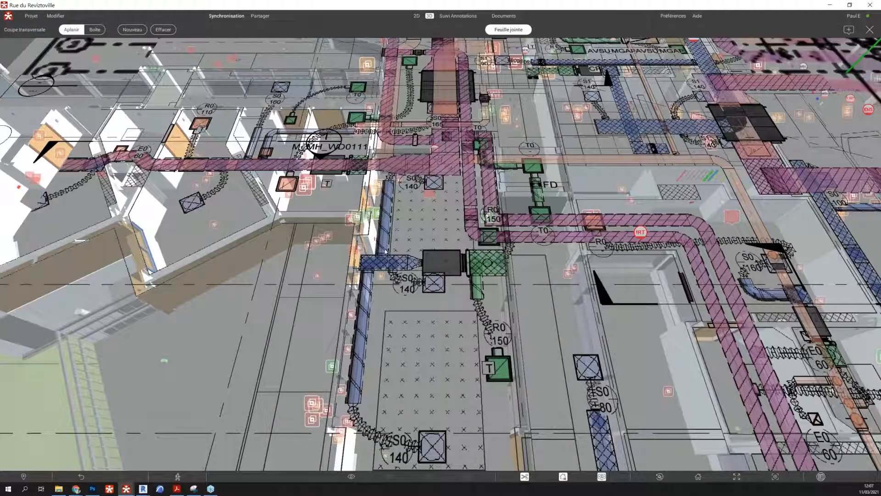
scroll(386, 251, "down", 3)
middle_click_drag(387, 251, 504, 268)
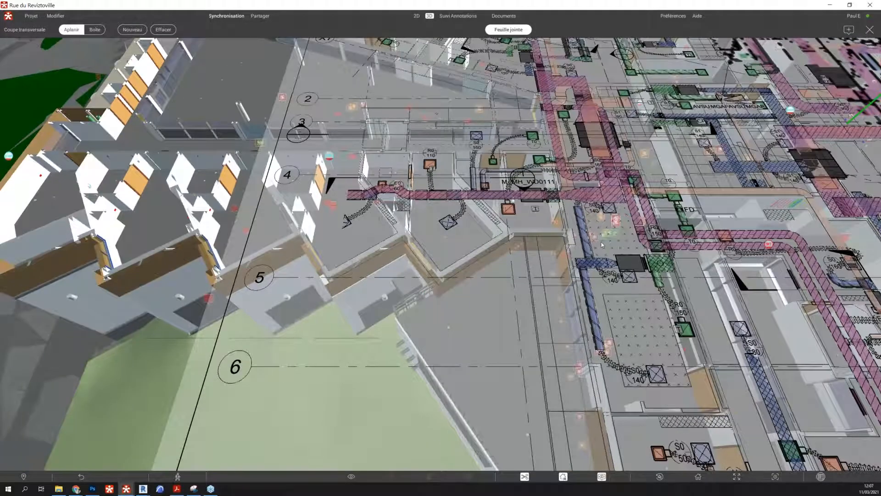
Close the section cut tool and return the 3D model to its home view.
left_click(870, 30)
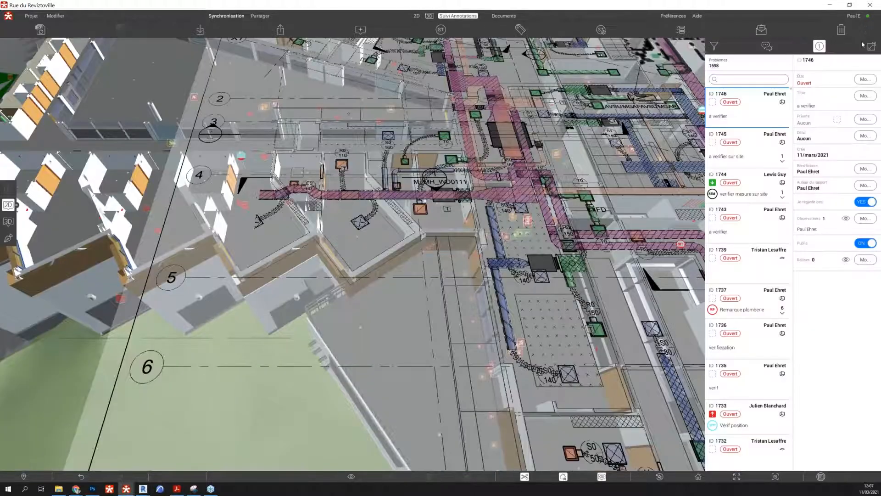
left_click(430, 16)
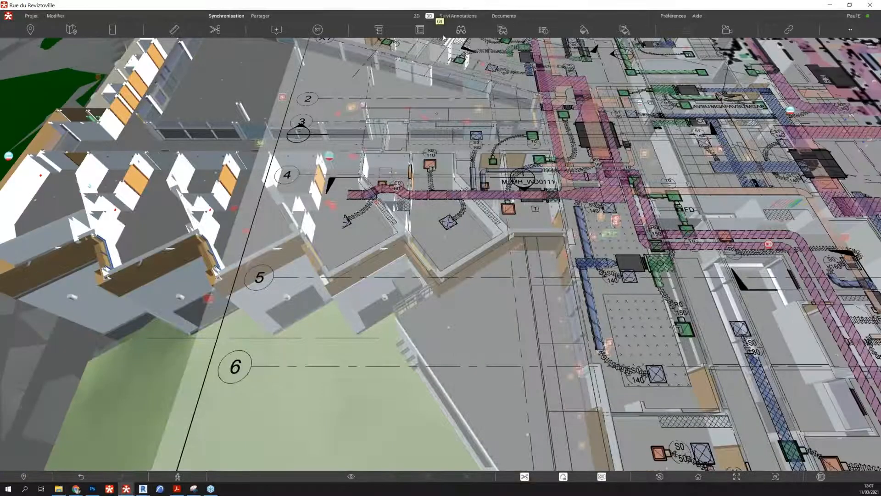
left_click(697, 477)
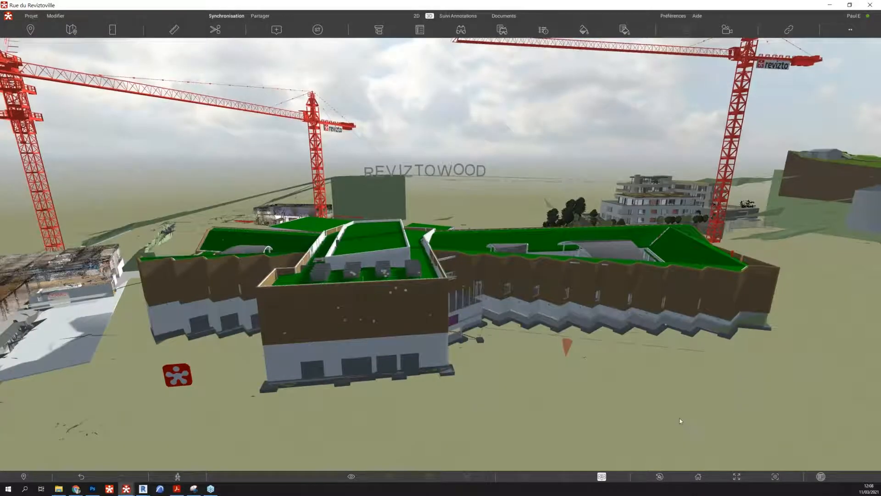
Open the project's version history and select versions 10, 7 and 5 in turn.
left_click(31, 16)
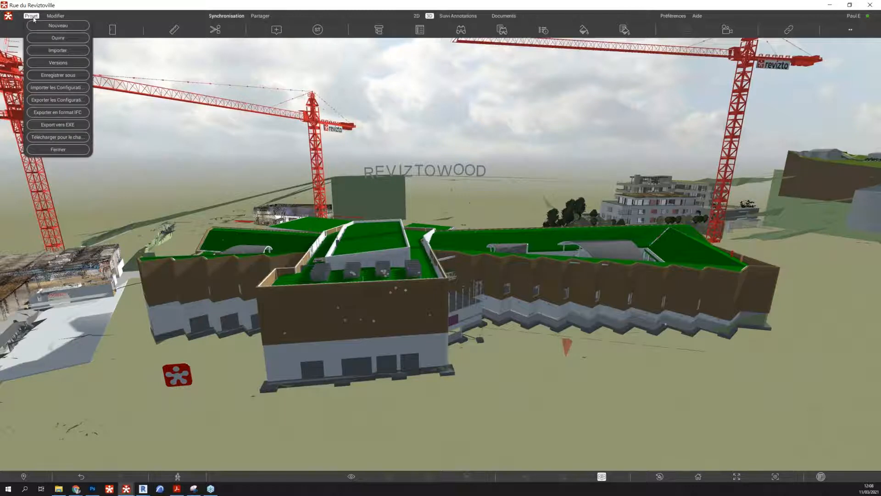
left_click(68, 64)
left_click(425, 82)
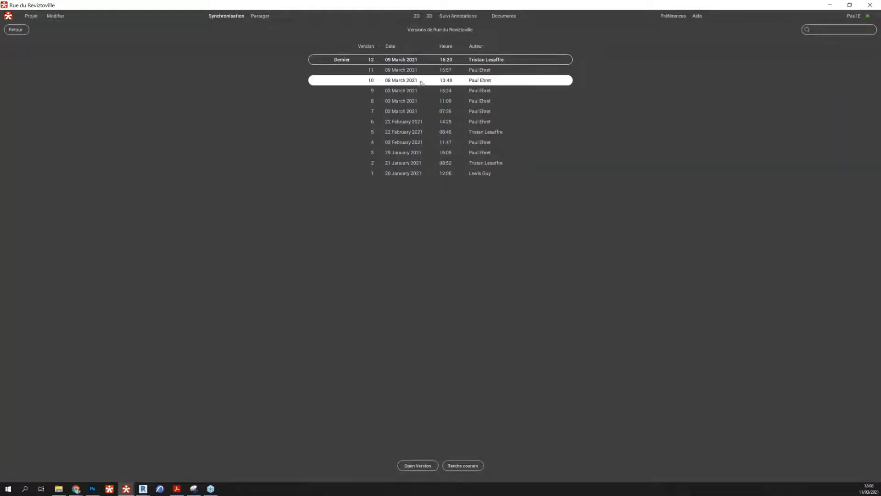
left_click(414, 112)
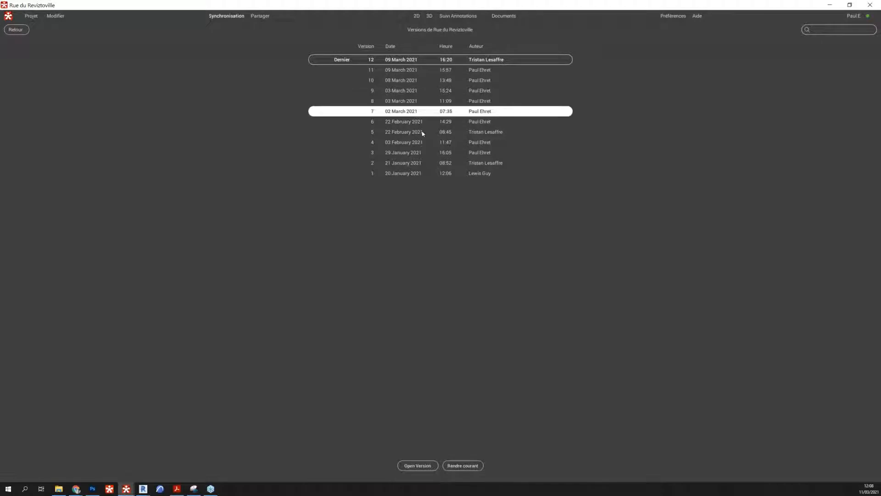
left_click(422, 132)
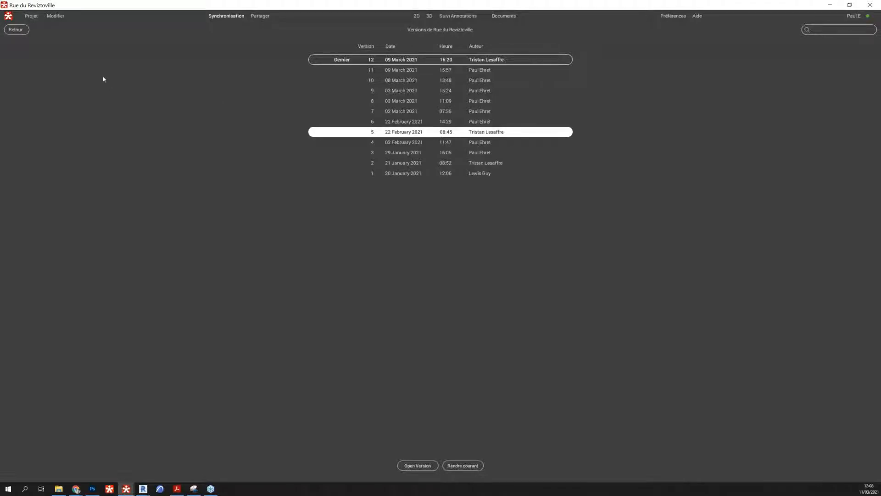
Open the project's sharing settings and review the access levels available for invited people.
left_click(260, 16)
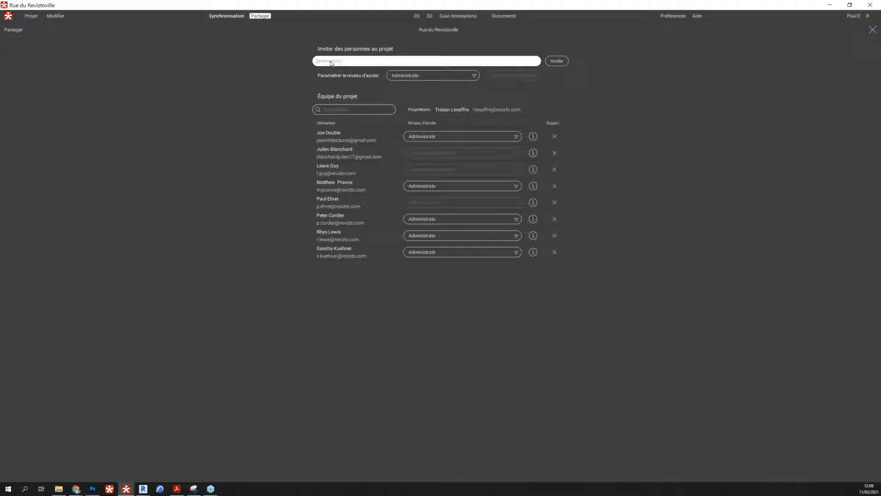
left_click(331, 62)
left_click(473, 75)
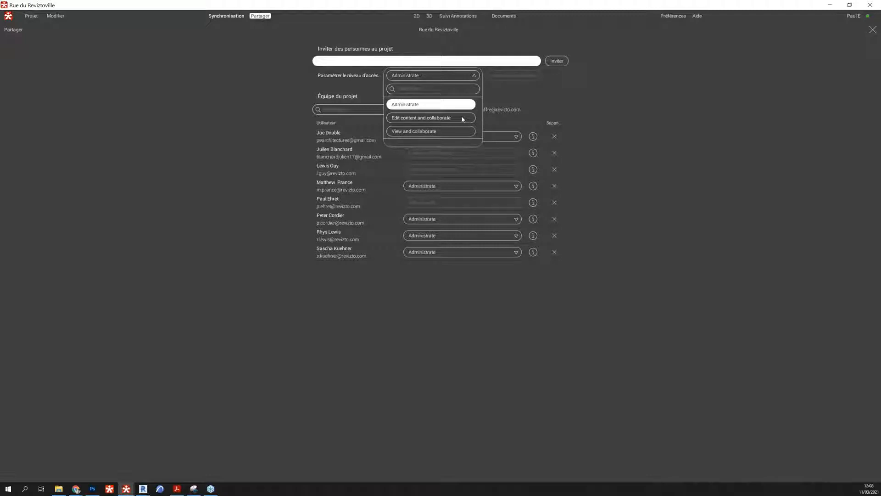
left_click(514, 44)
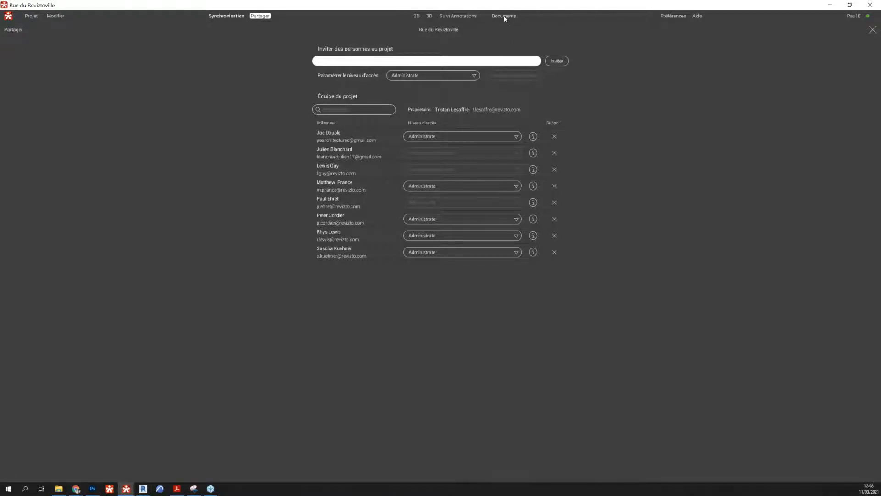
Open the project documents, go up to the linked repositories and review the integrations that can be added.
left_click(504, 16)
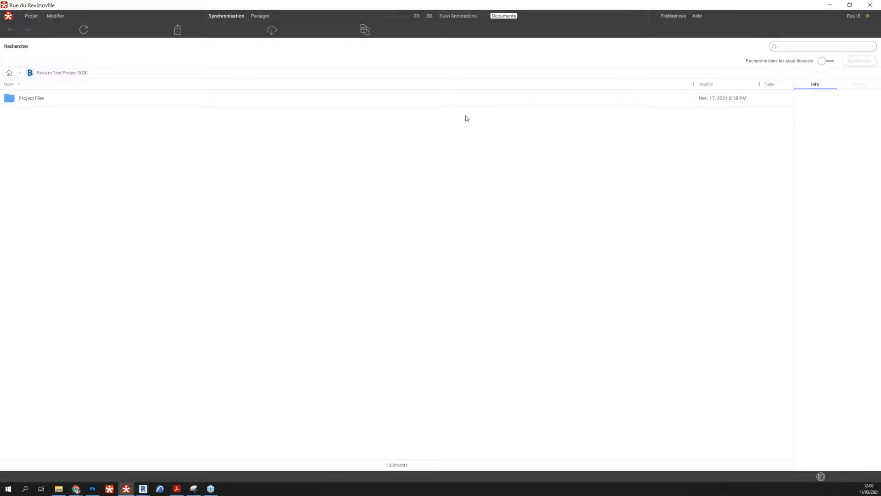
left_click(9, 74)
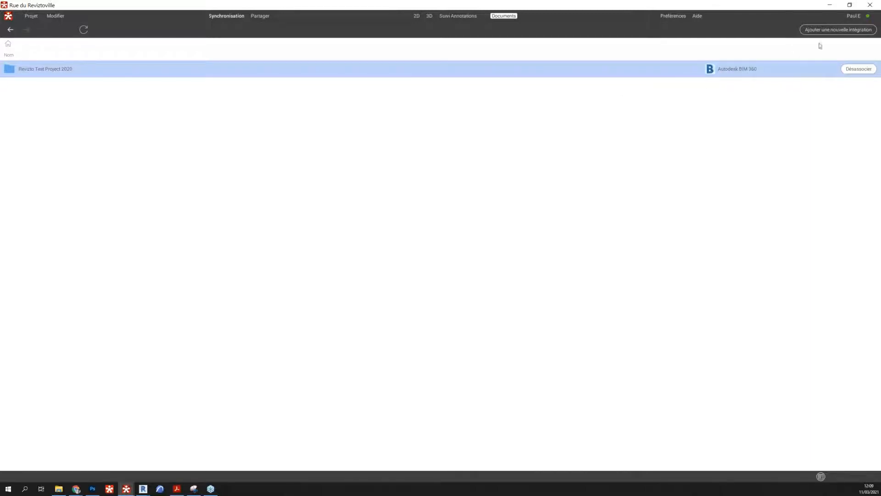
left_click(828, 30)
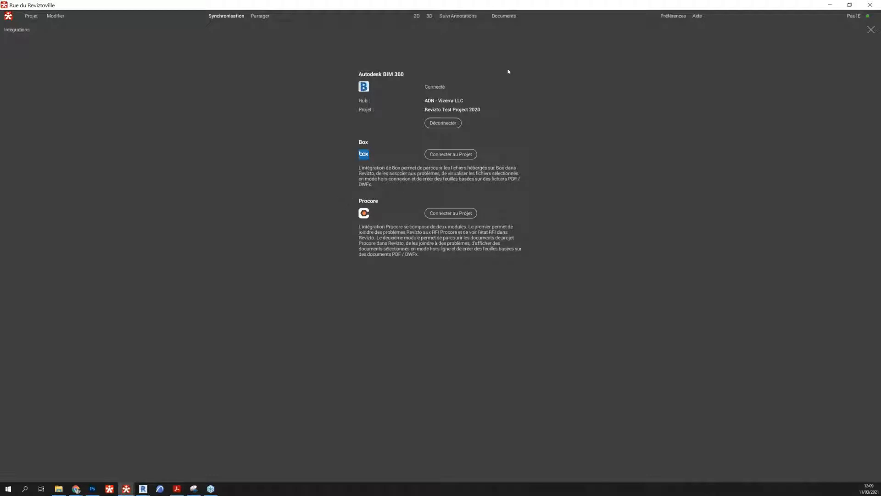
Open the Revizto help center from the browser workspace, switch back to Revizto and close the integrations page.
left_click(697, 16)
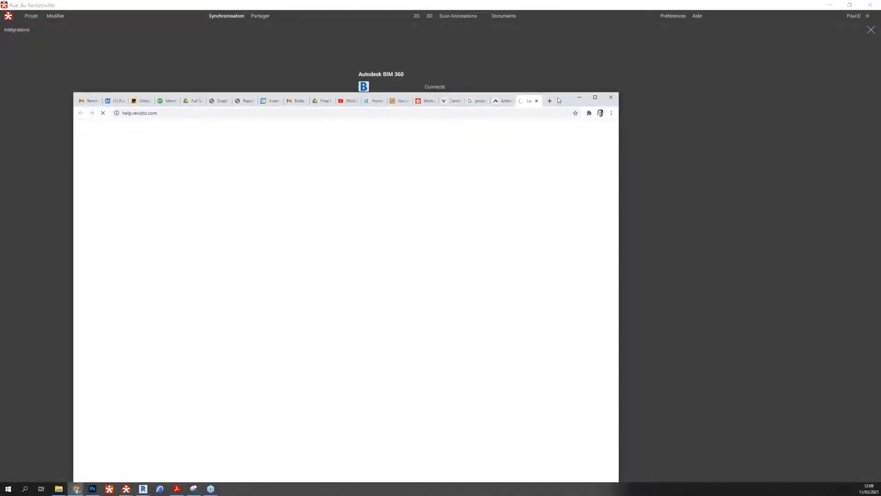
left_click_drag(558, 100, 564, 8)
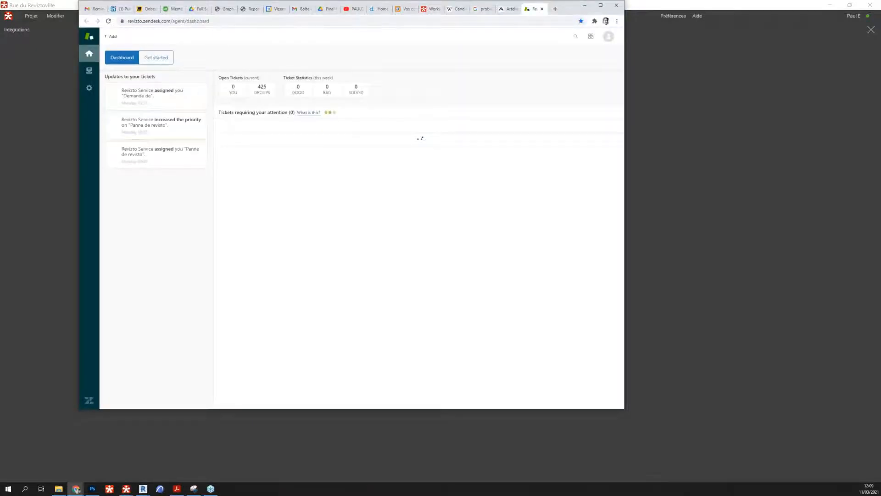
left_click(432, 8)
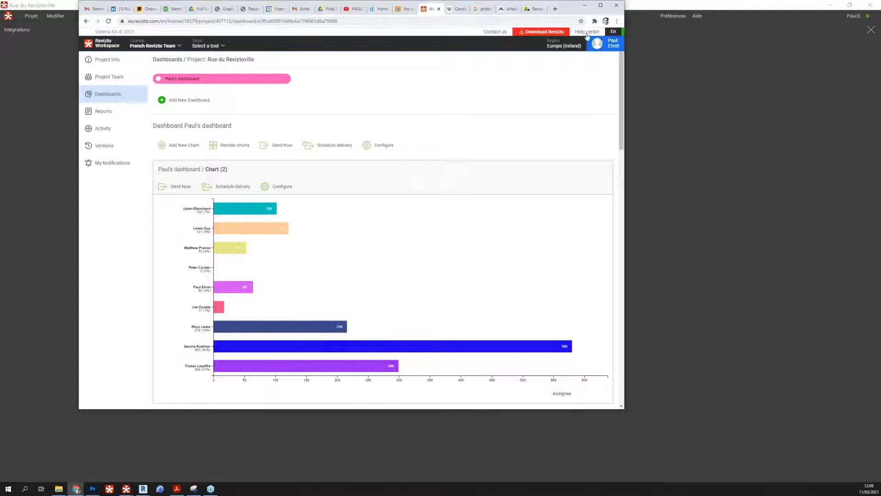
left_click(587, 32)
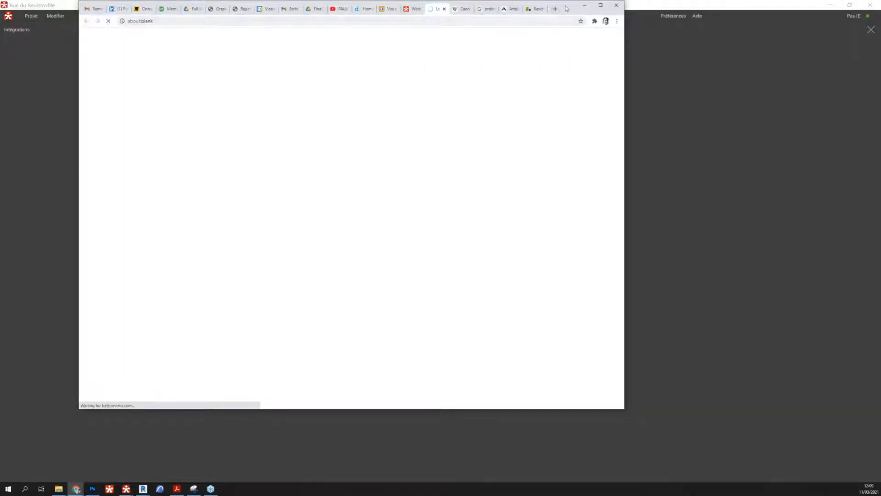
left_click(642, 9)
left_click(872, 30)
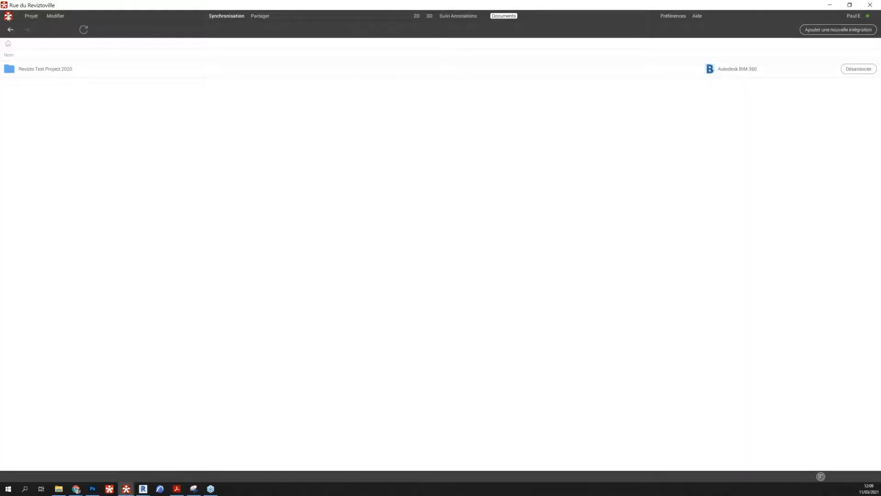
Return to the 3D model and open the list of links to load or unload.
left_click(430, 17)
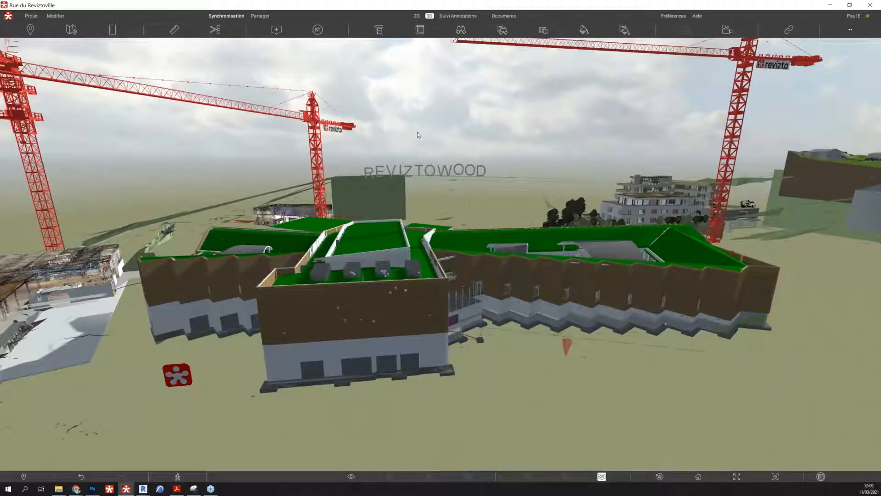
left_click(849, 31)
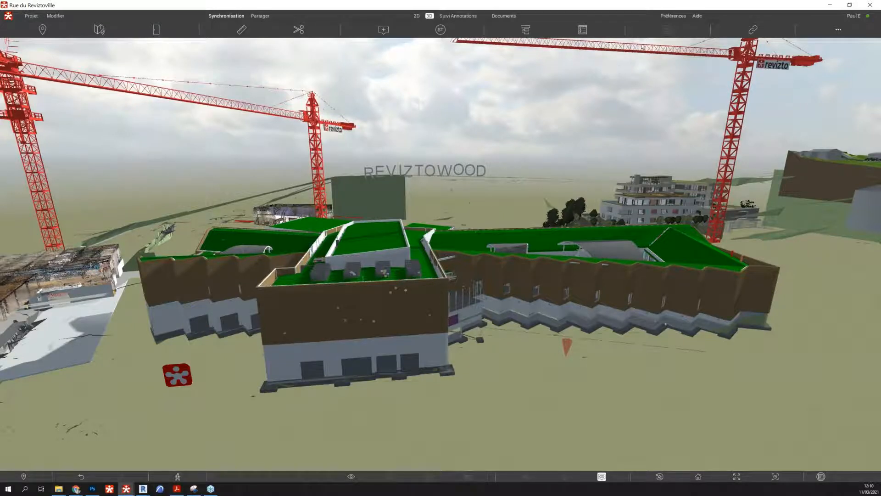
left_click(838, 30)
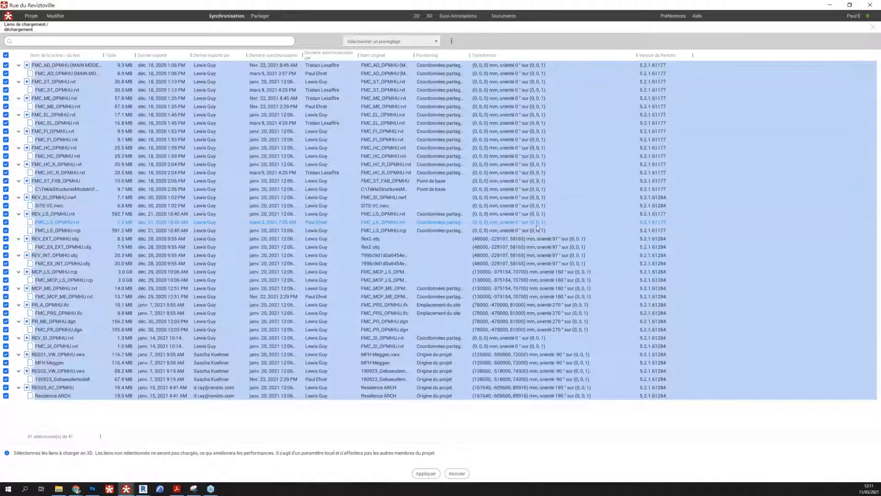
Review the available link presets and unload only the FMC_AD_OPMHU (MAIN MODEL) link from the 3D scene.
left_click(390, 41)
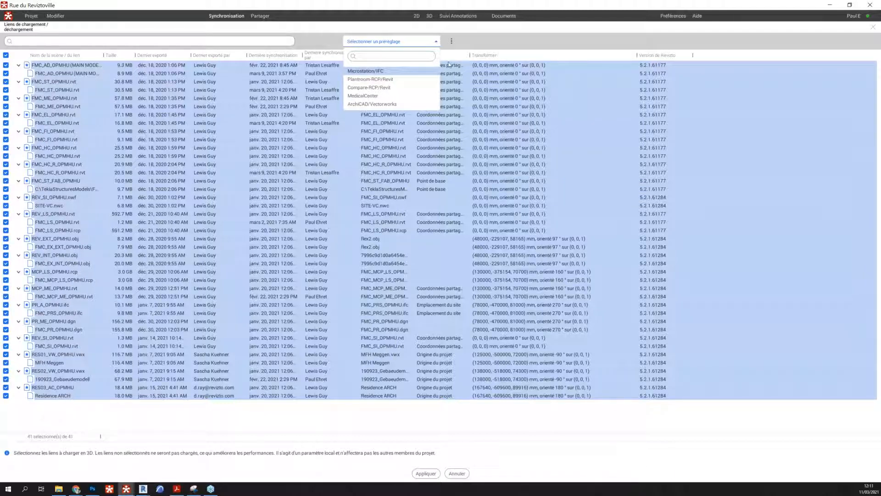
left_click(486, 40)
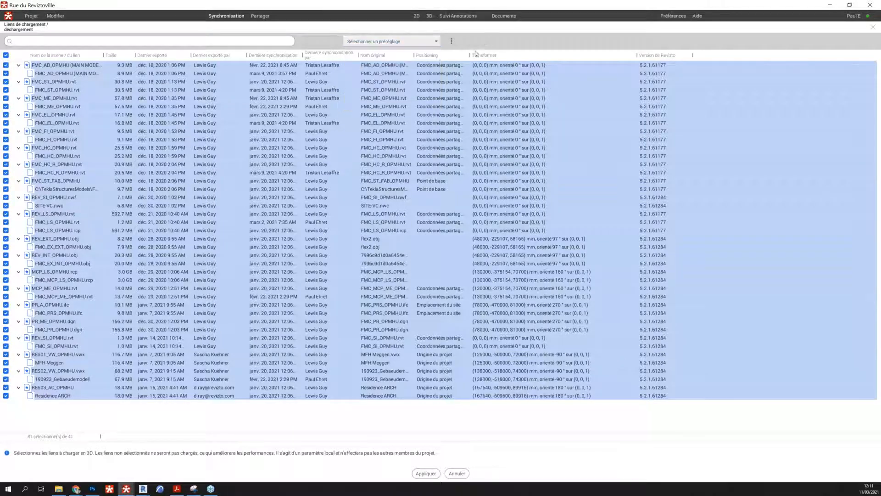
left_click(6, 55)
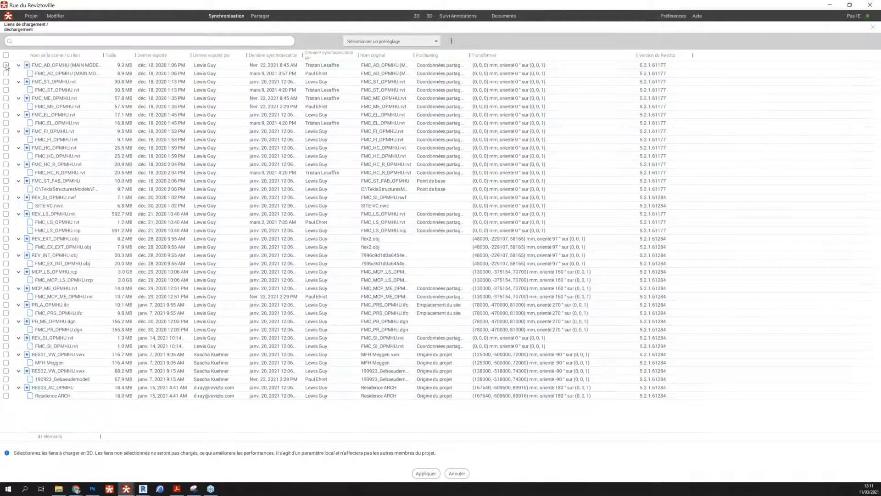
left_click(5, 65)
left_click(6, 55)
left_click(6, 56)
left_click(6, 65)
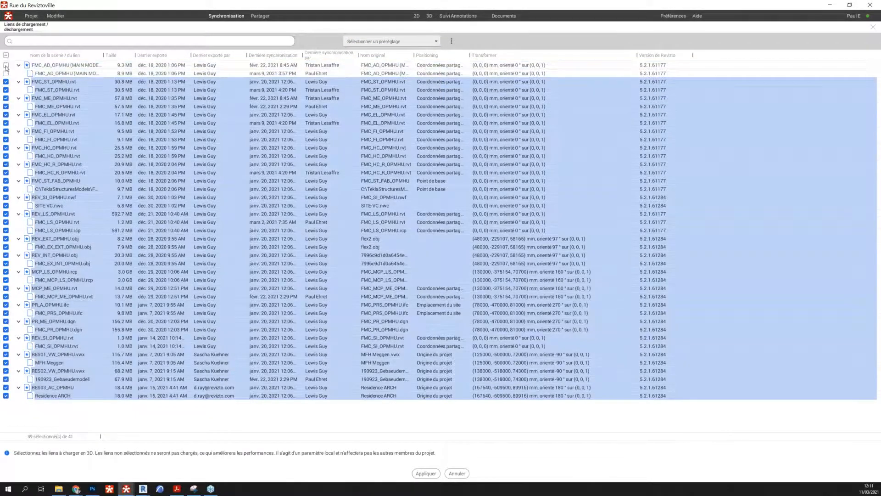
left_click(424, 473)
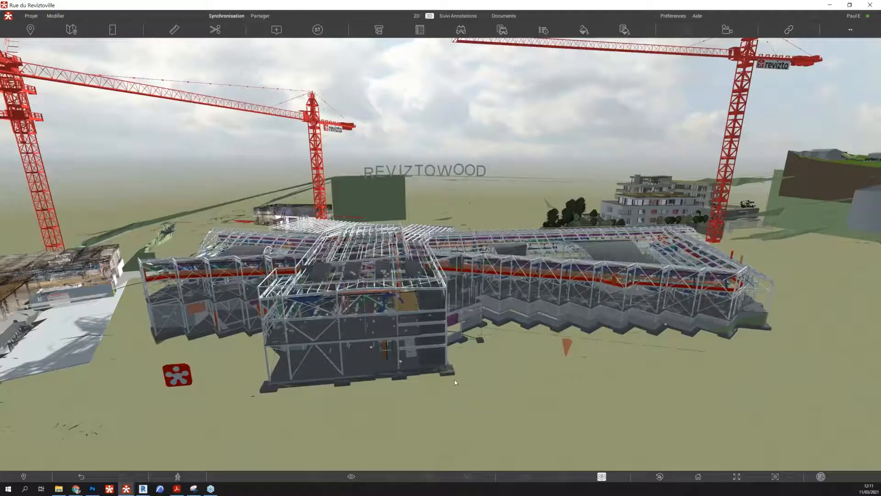
middle_click_drag(386, 350, 407, 313)
left_click_drag(407, 313, 380, 371)
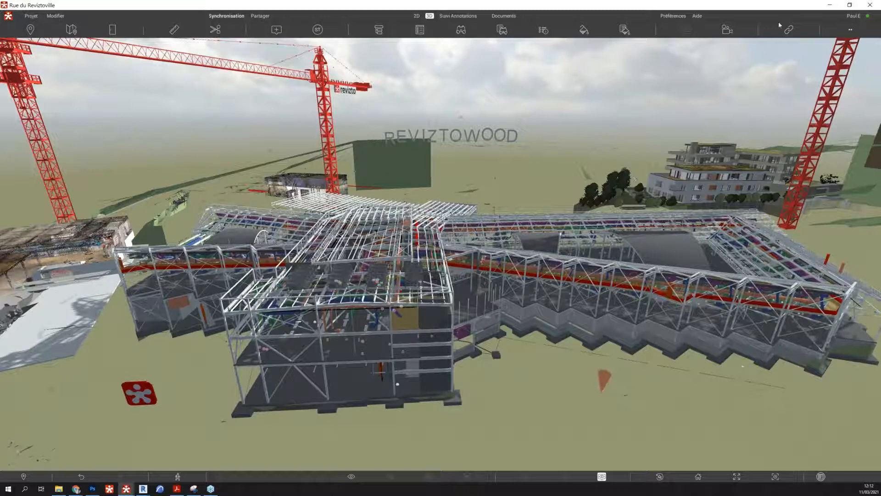
Load the FMC_AD_OPMHU (MAIN MODEL) link back into the 3D scene through the link list.
left_click(792, 29)
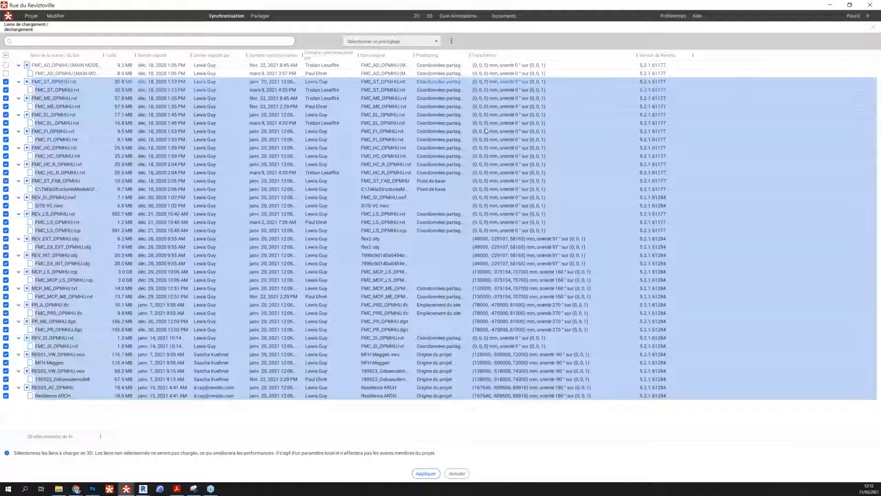
left_click(6, 66)
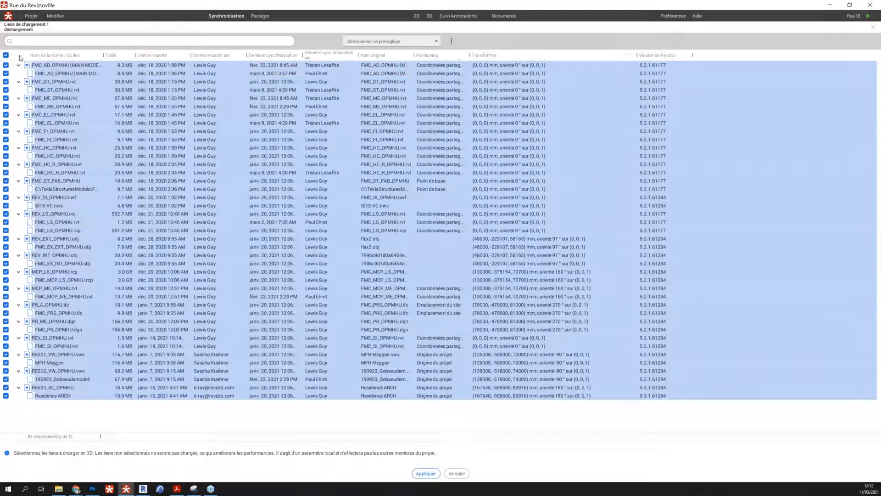
left_click(426, 473)
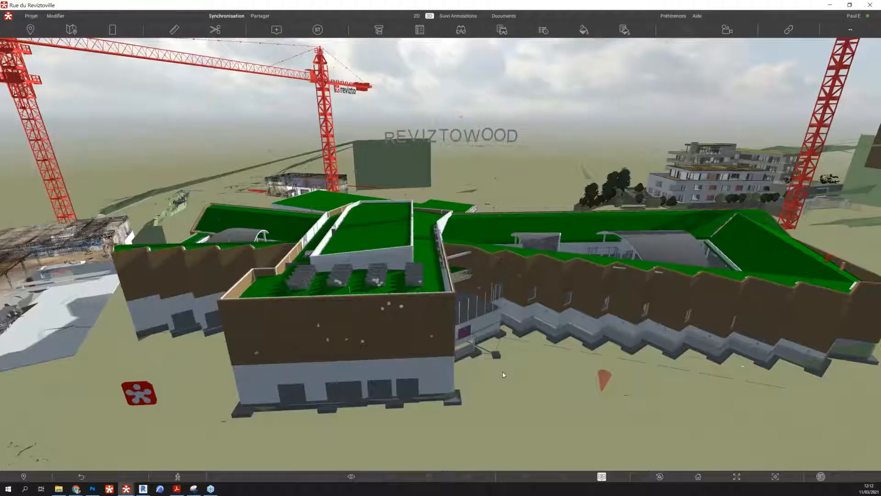
Select the upper facade wall of the front building and unload the link it belongs to.
left_click(436, 318)
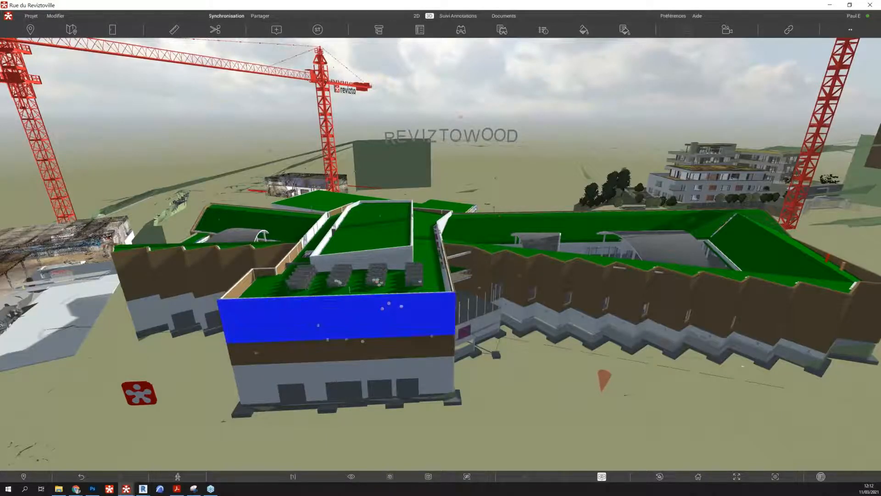
right_click(436, 318)
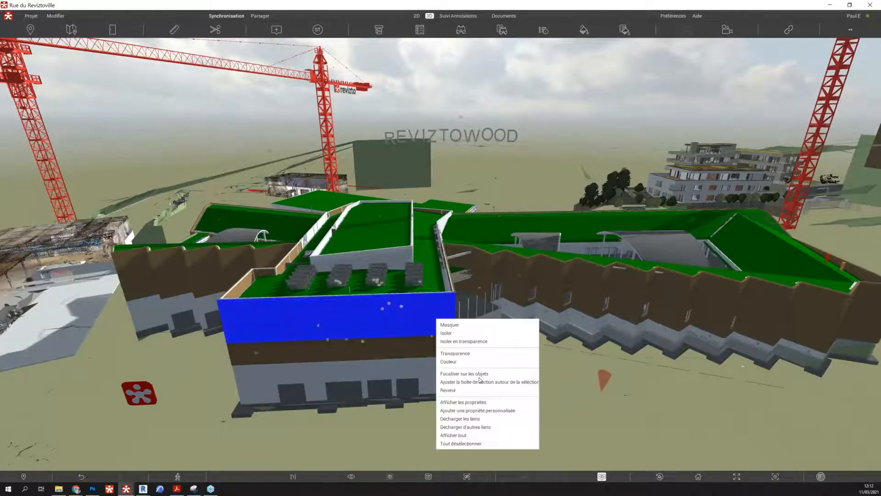
left_click(475, 418)
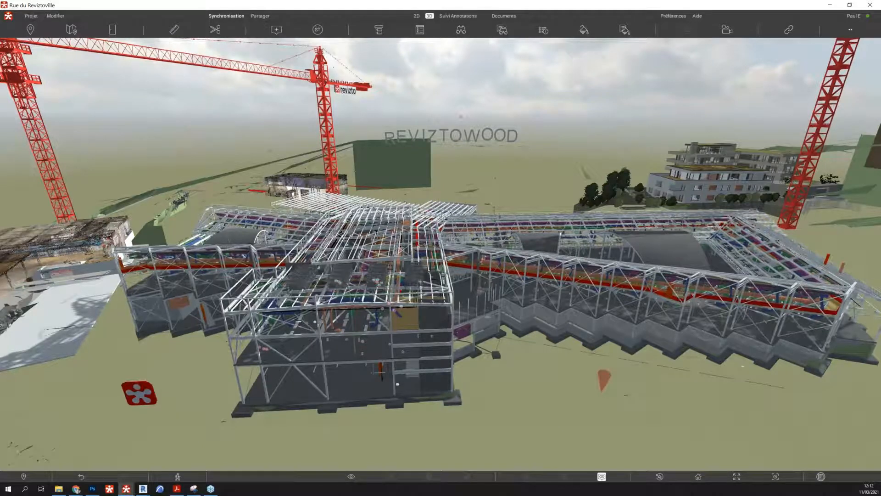
Unload all links except the one containing the wall panel at the front building's corner.
right_click(436, 316)
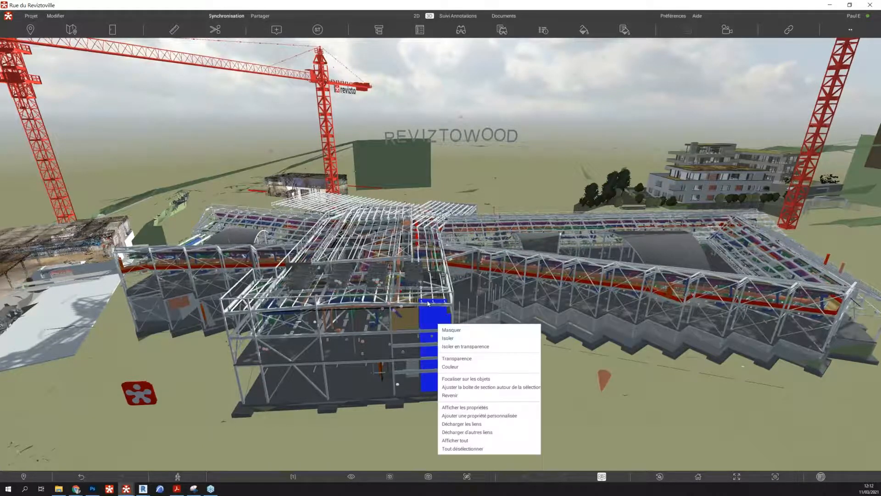
right_click(429, 303)
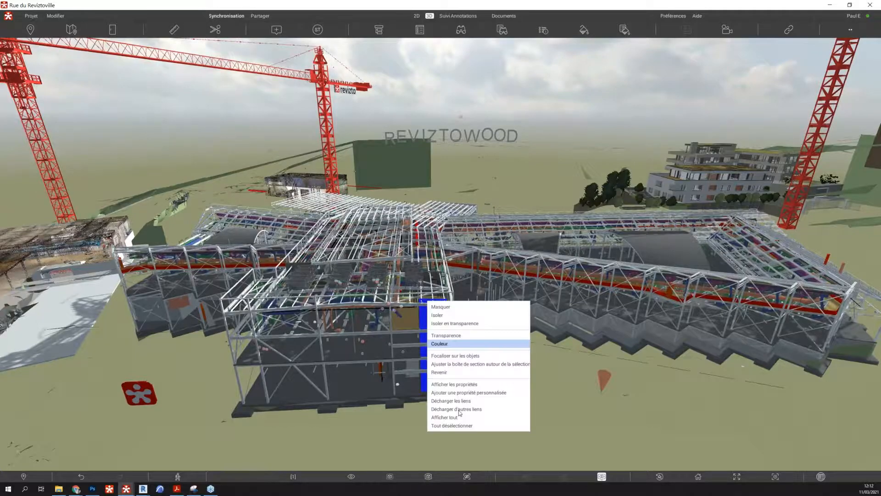
left_click(458, 409)
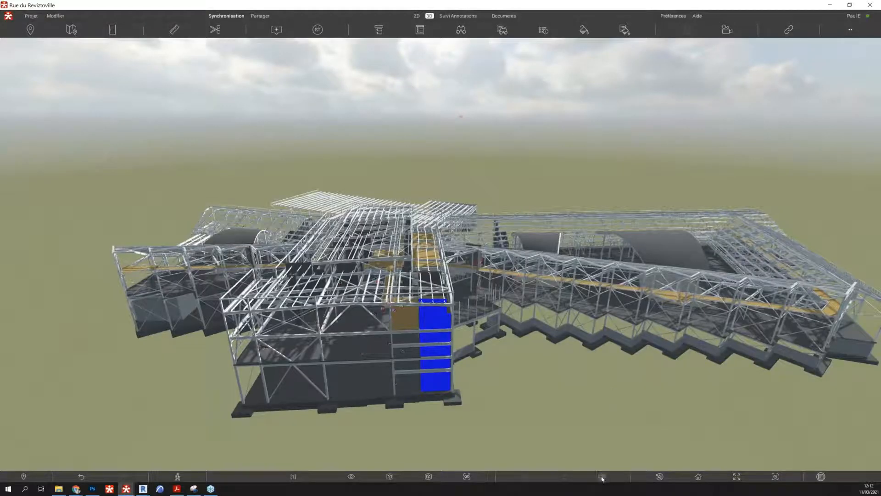
Select every link in the link list and load them all into the 3D scene.
left_click(789, 30)
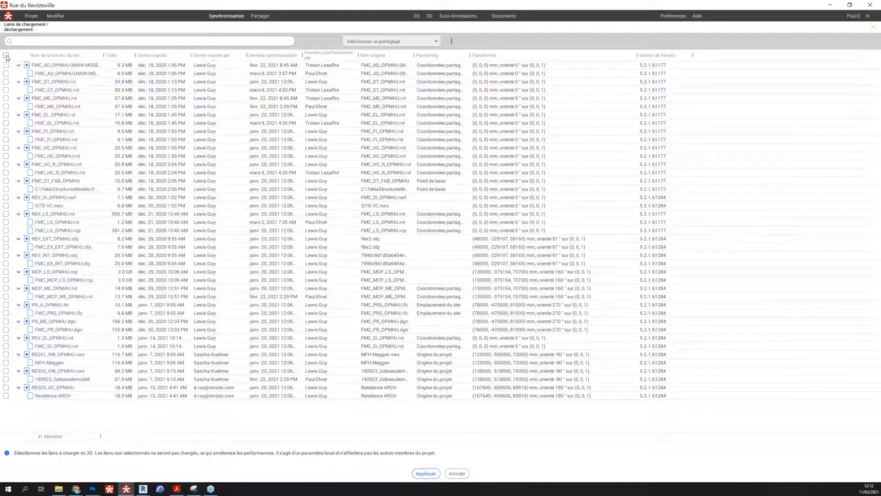
left_click(6, 56)
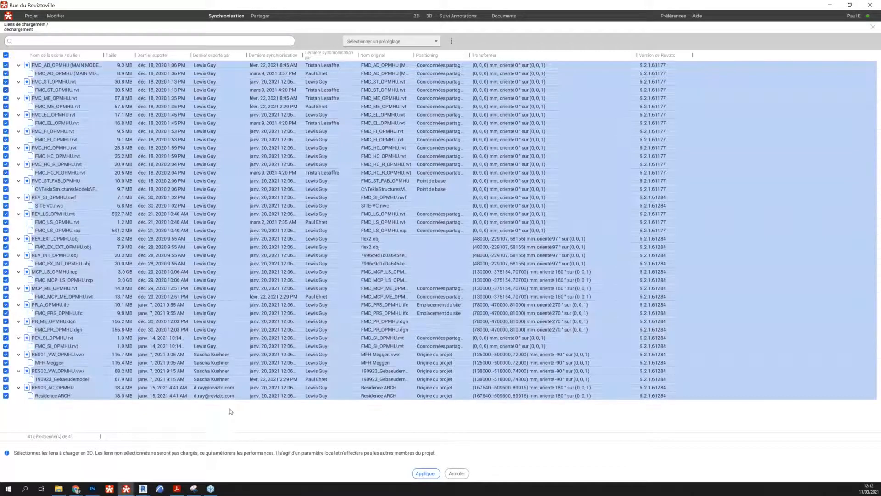
left_click(425, 473)
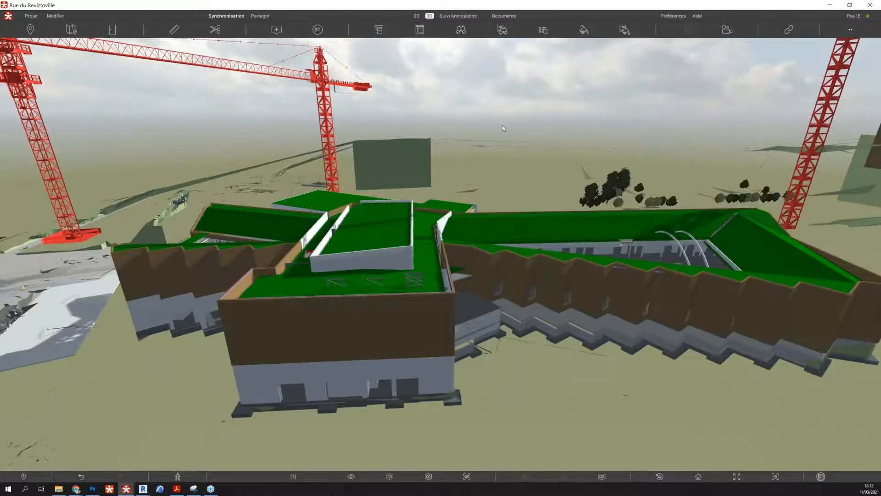
Open the object tree, expand FMC_ST_OPMHU.rvt to its levels and highlight several other linked models in the scene.
left_click(378, 30)
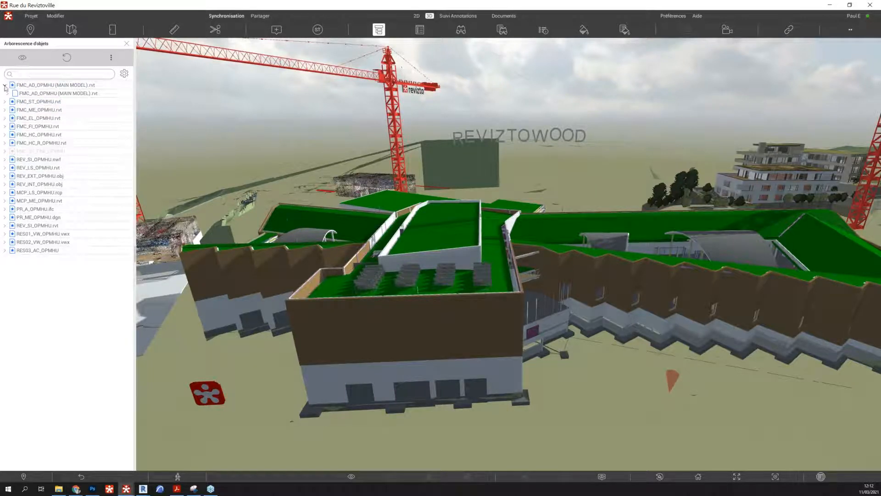
left_click(5, 87)
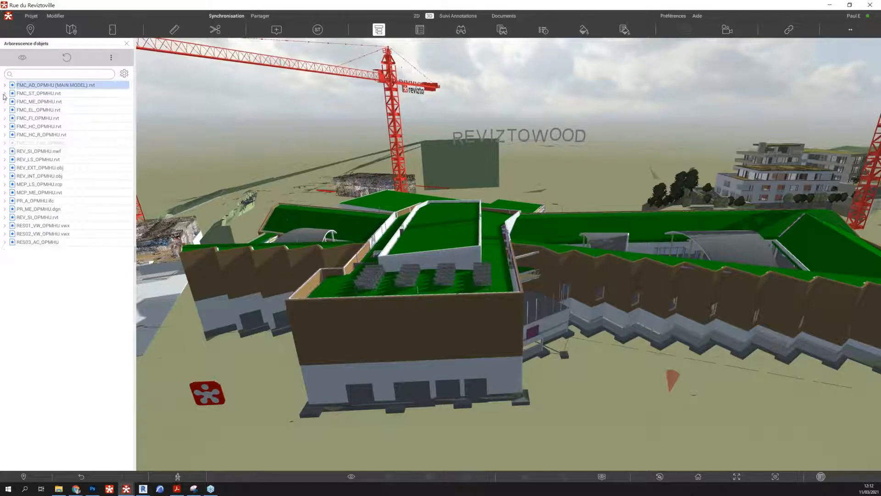
left_click(5, 94)
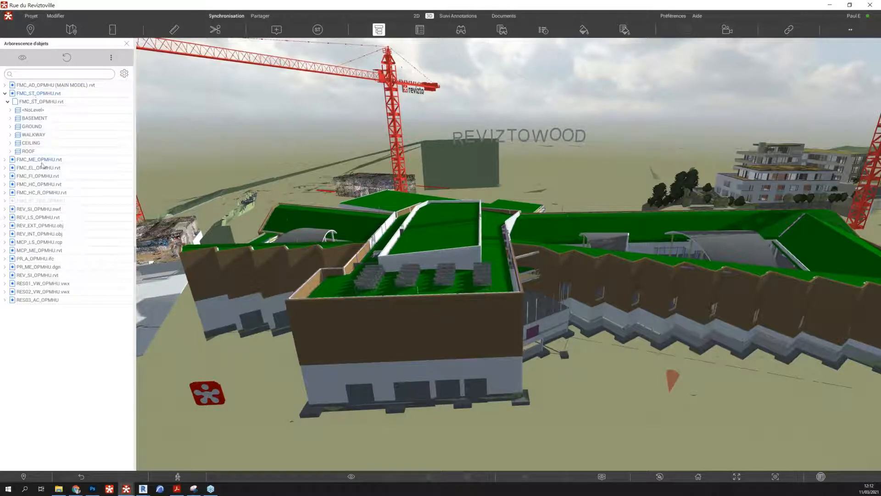
left_click(41, 160)
left_click(39, 184)
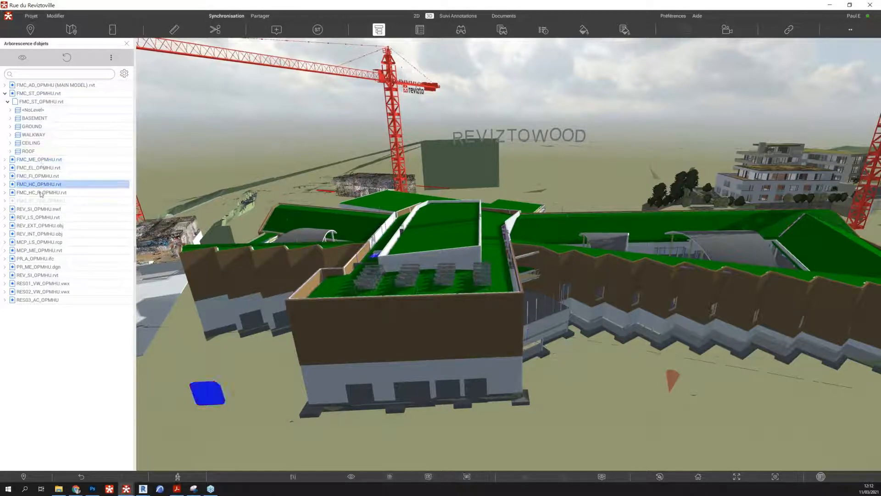
left_click(40, 218)
left_click(43, 235)
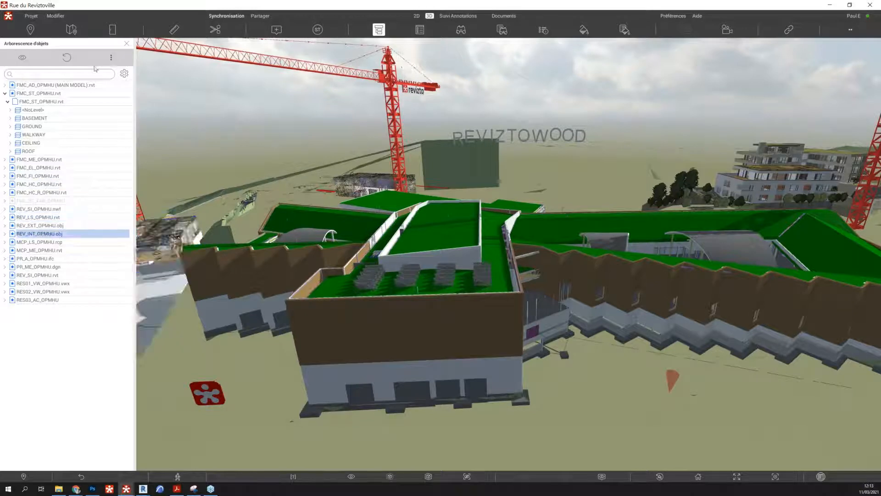
Highlight the FMC_AD_OPMHU (MAIN MODEL) model, expand it and highlight its GROUND, CEILING, ROOF and WALKWAY levels one by one.
left_click(79, 86)
left_click(5, 93)
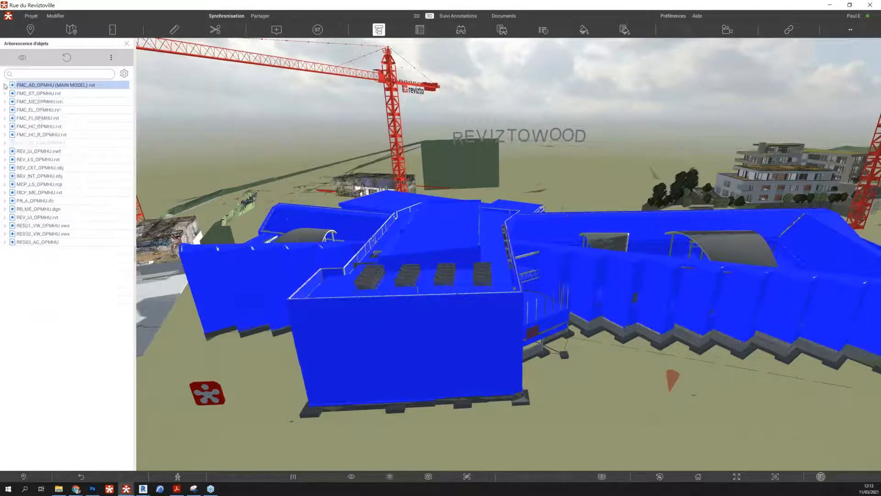
left_click(5, 86)
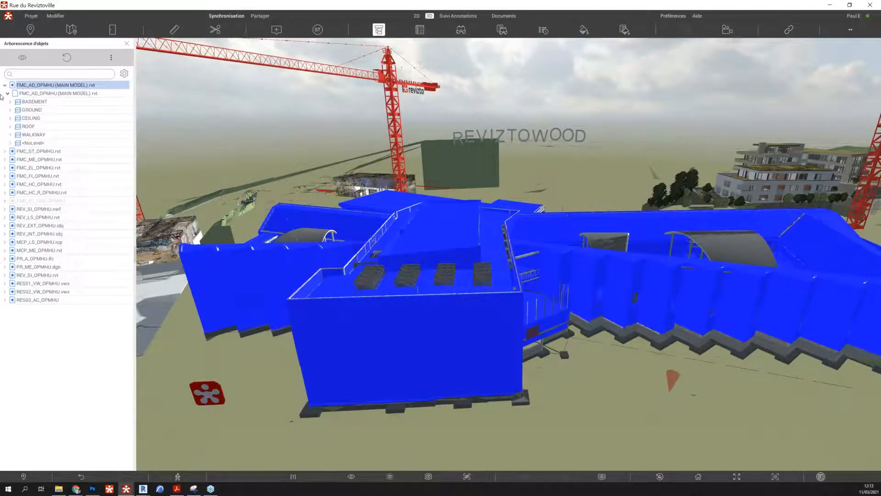
left_click(32, 109)
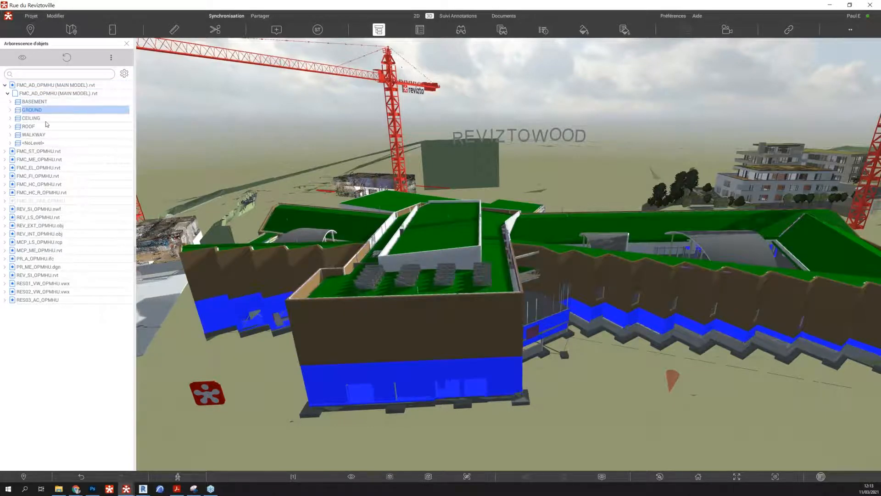
left_click(36, 119)
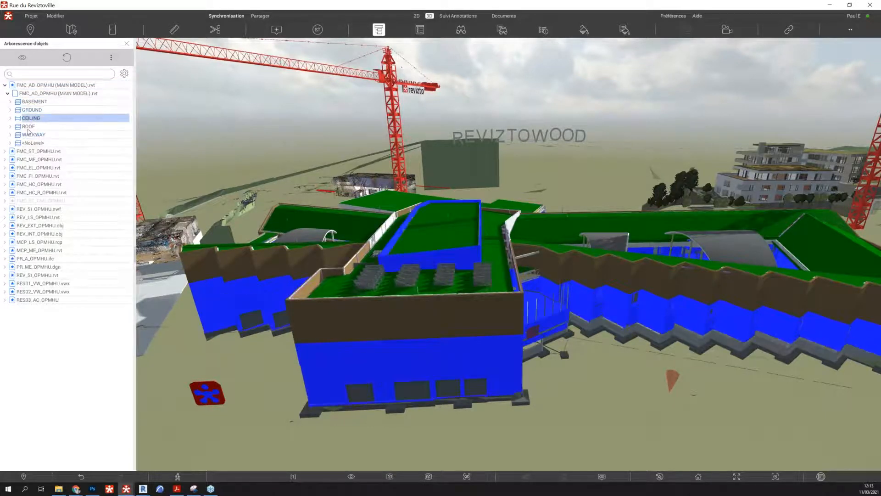
left_click(28, 127)
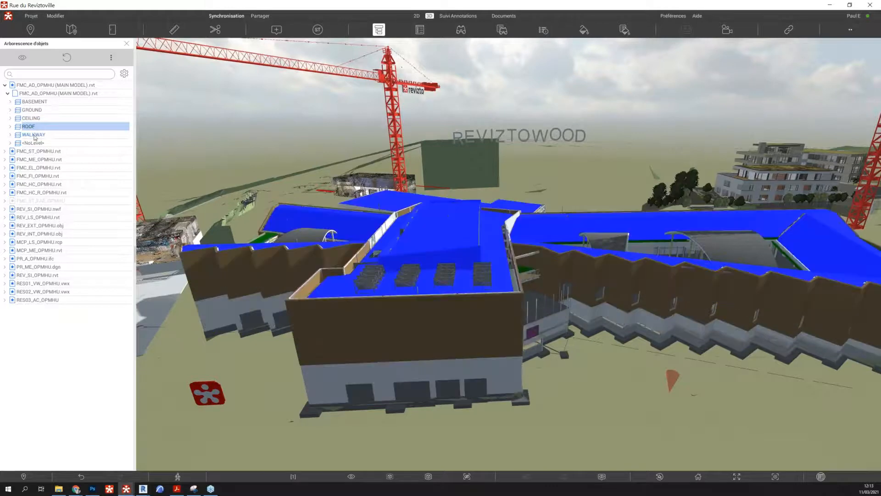
left_click(34, 135)
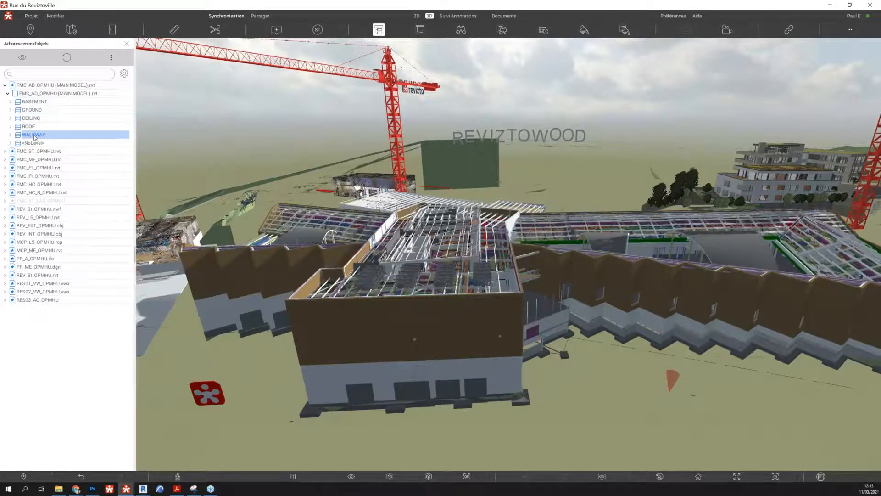
Isolate the main model's BASEMENT level in 3D and show all objects again.
left_click(38, 102)
right_click(37, 103)
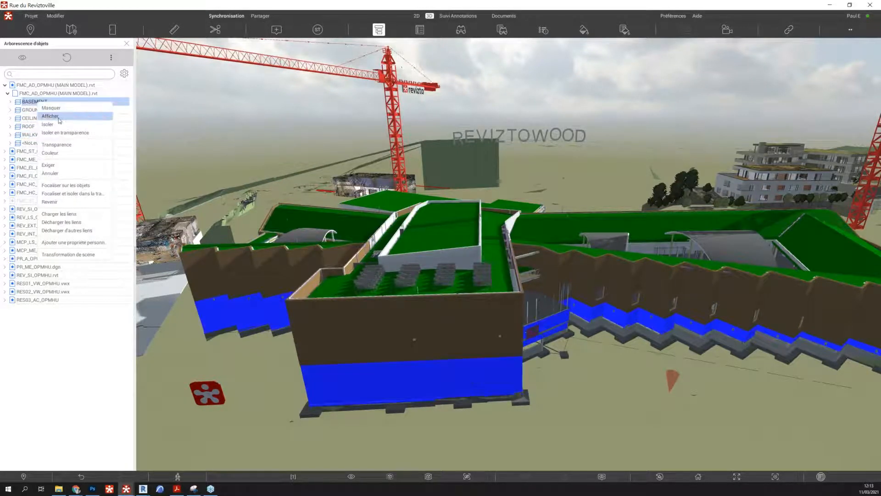
left_click(54, 124)
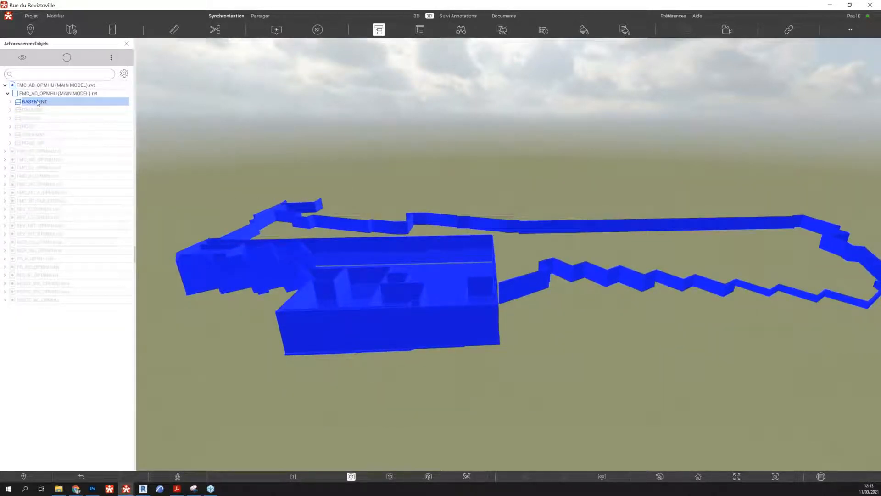
right_click(285, 129)
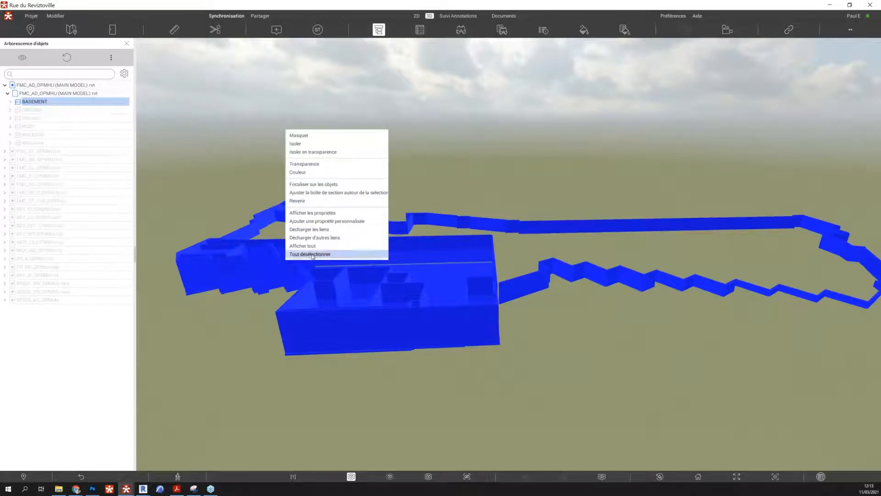
left_click(313, 247)
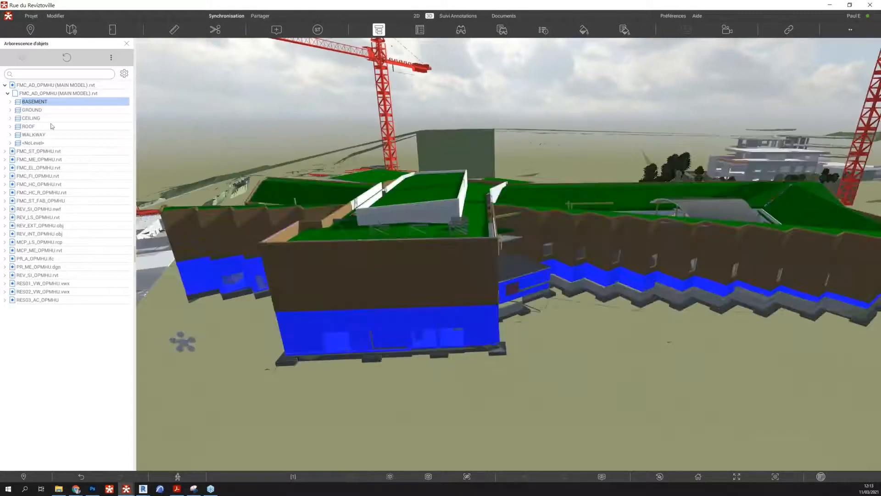
Expand the main model's BASEMENT level, highlight its Walls and Floors categories, and focus the 3D view on the floors.
left_click(10, 102)
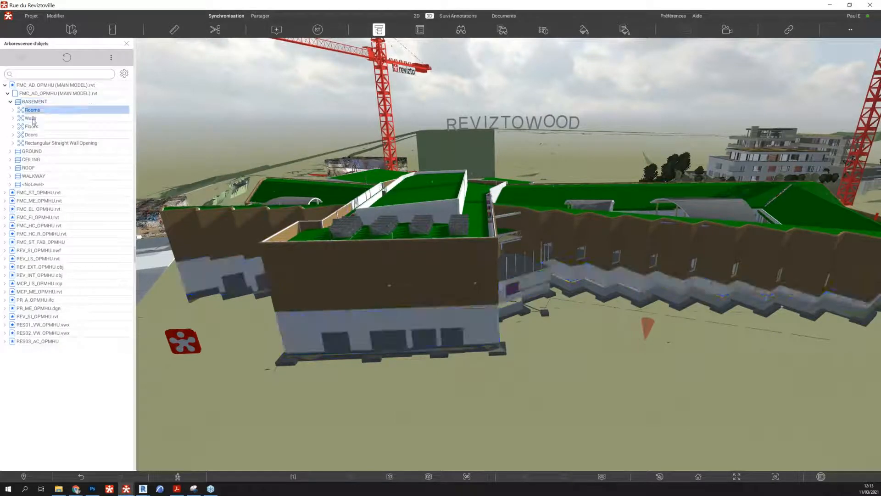
left_click(32, 118)
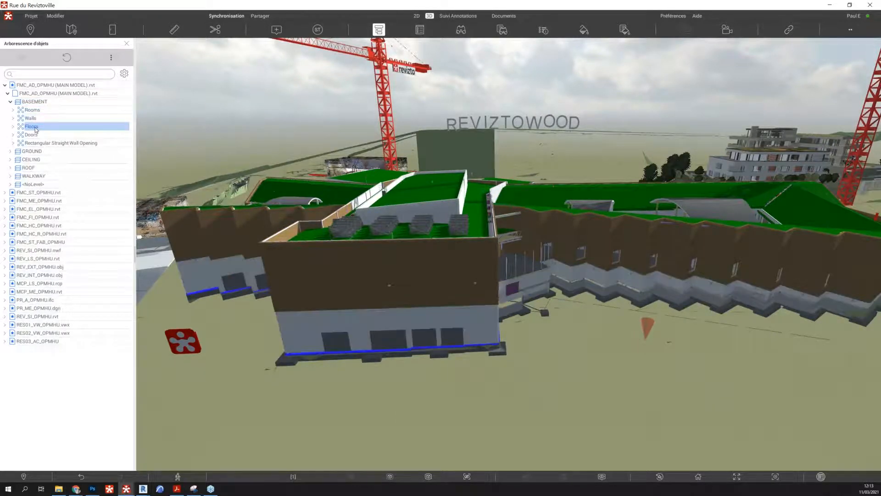
right_click(37, 127)
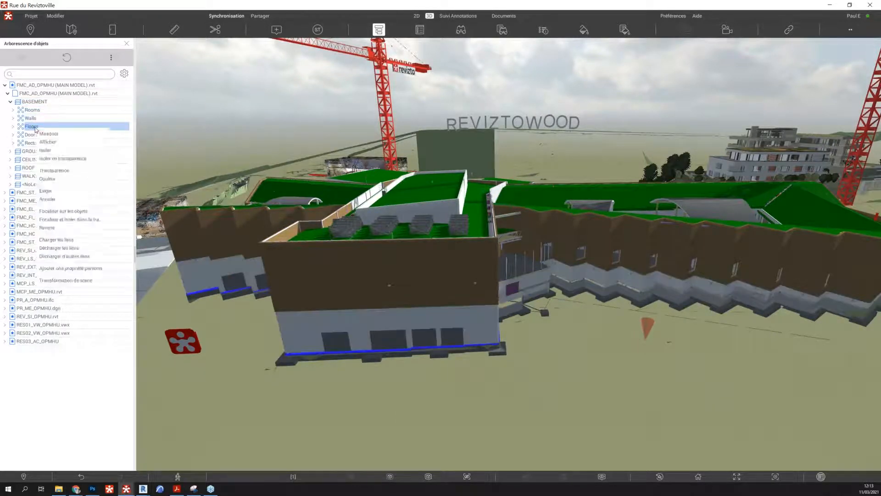
left_click(67, 211)
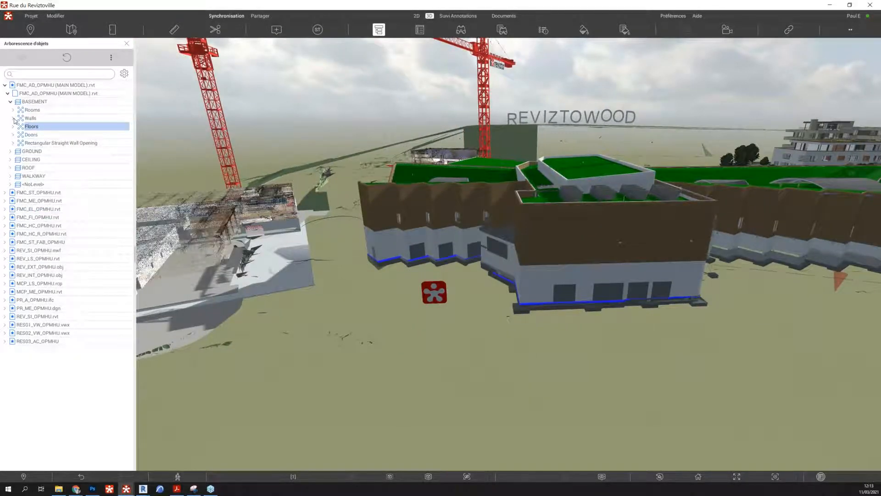
Expand the basement Walls category and focus the 3D view on its Basic Wall group.
left_click(14, 119)
right_click(44, 127)
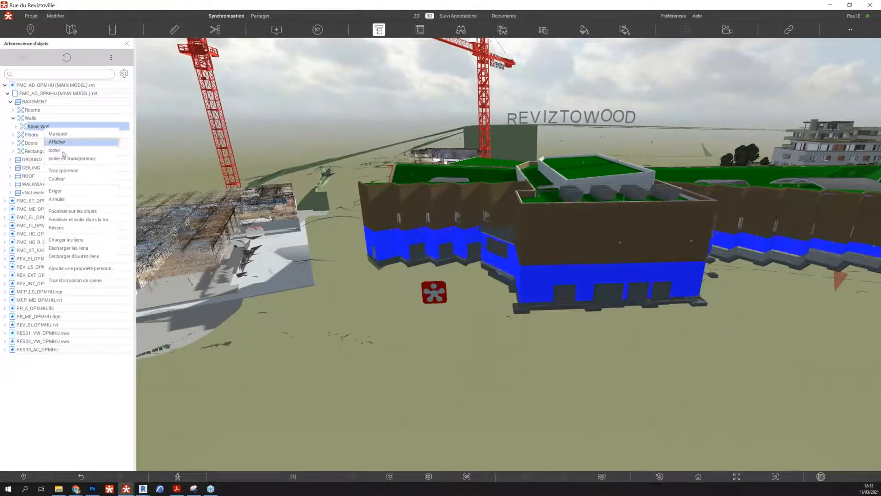
left_click(68, 211)
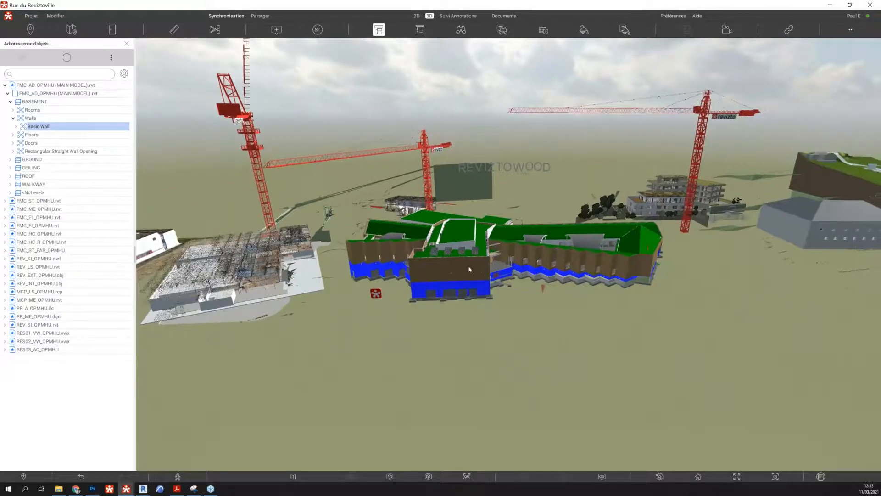
Pick the upper front facade wall in the 3D scene to locate it in the object tree, and collapse the main model's branches.
left_click(470, 269)
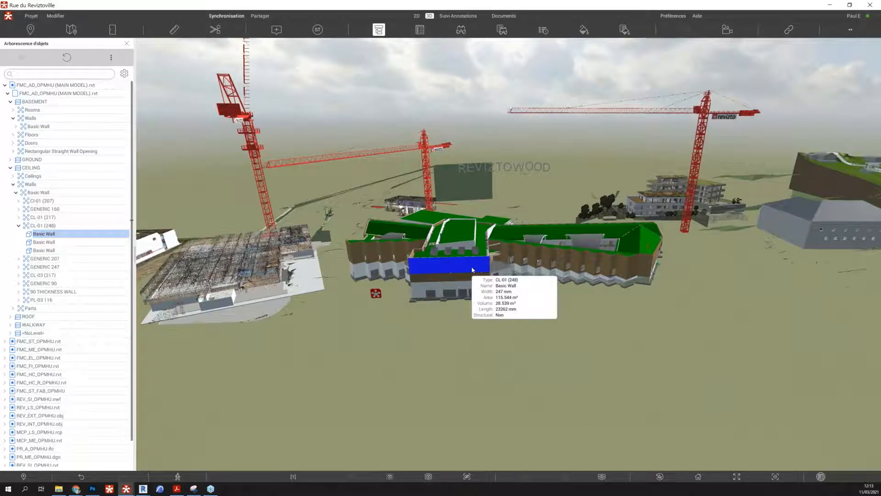
scroll(472, 270, "up", 2)
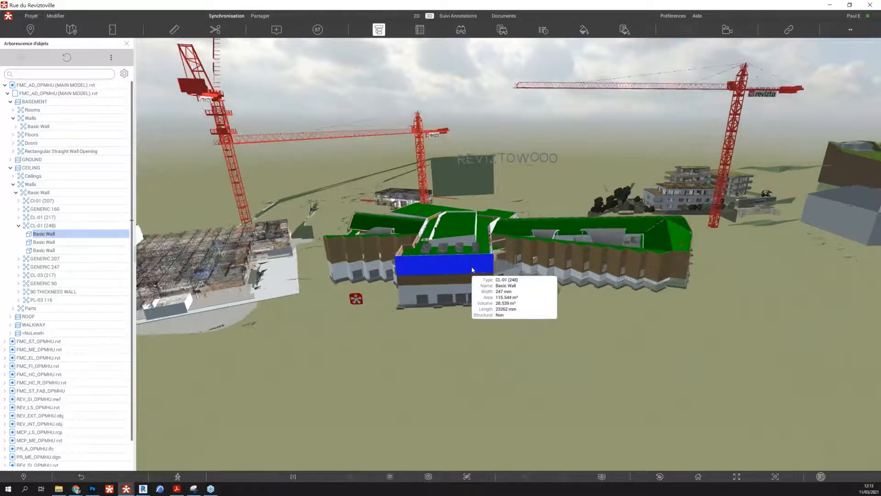
scroll(472, 270, "up", 1)
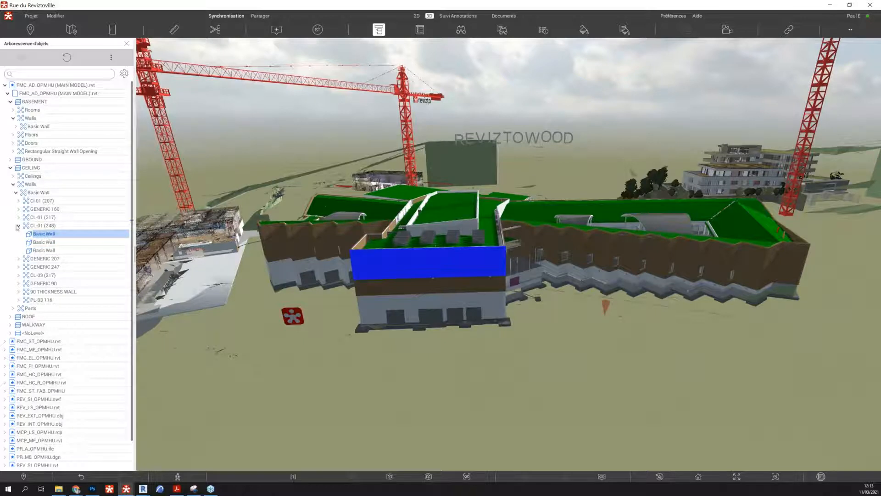
left_click(8, 93)
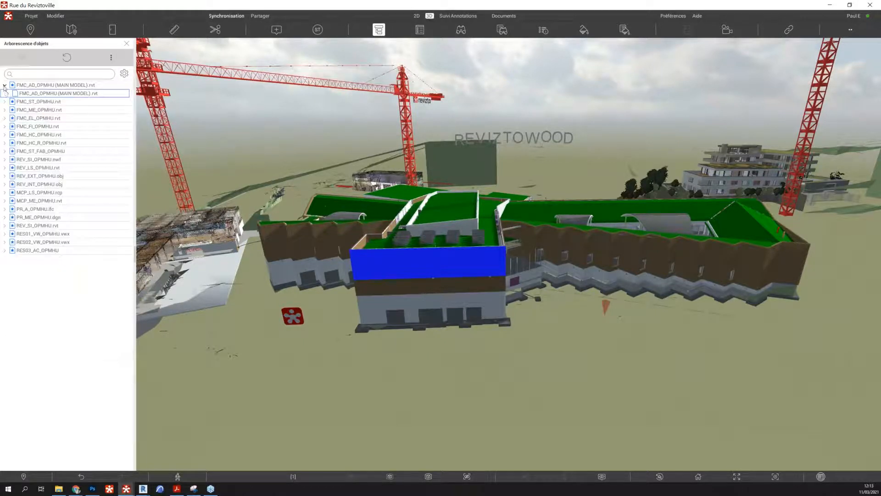
left_click(5, 85)
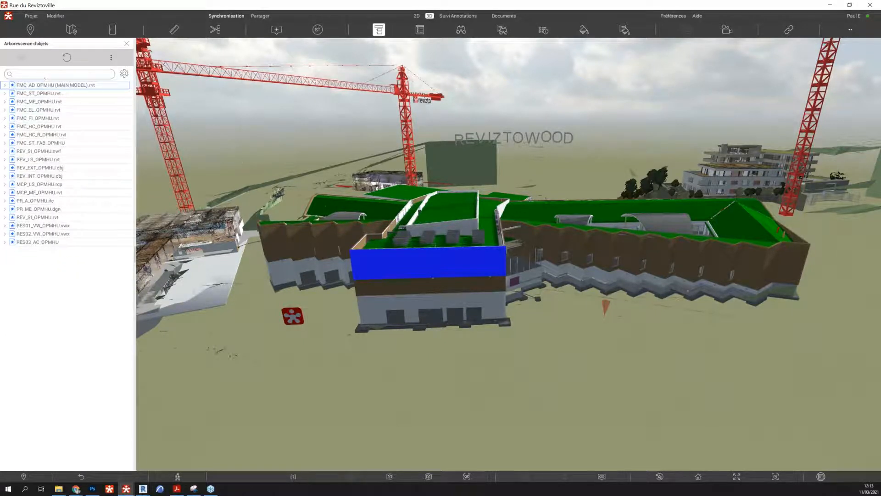
middle_click_drag(433, 294, 384, 310)
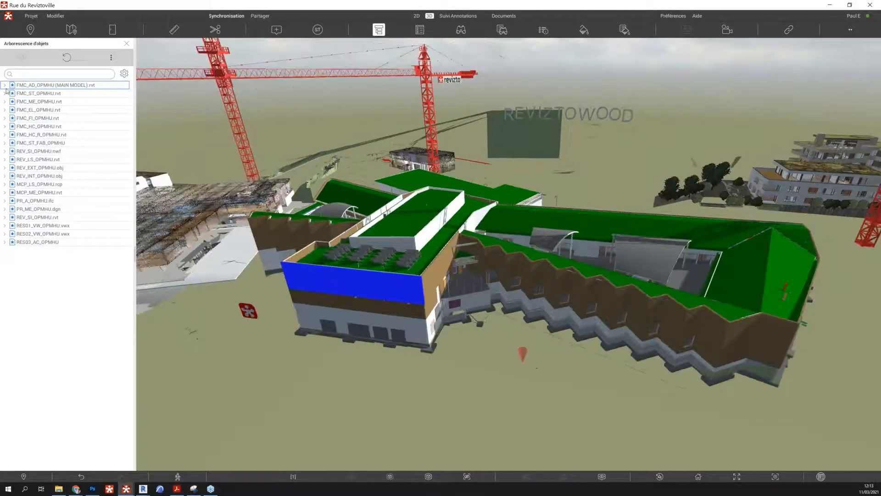
Search the object tree for "pipe" and look through the matching objects.
left_click(36, 74)
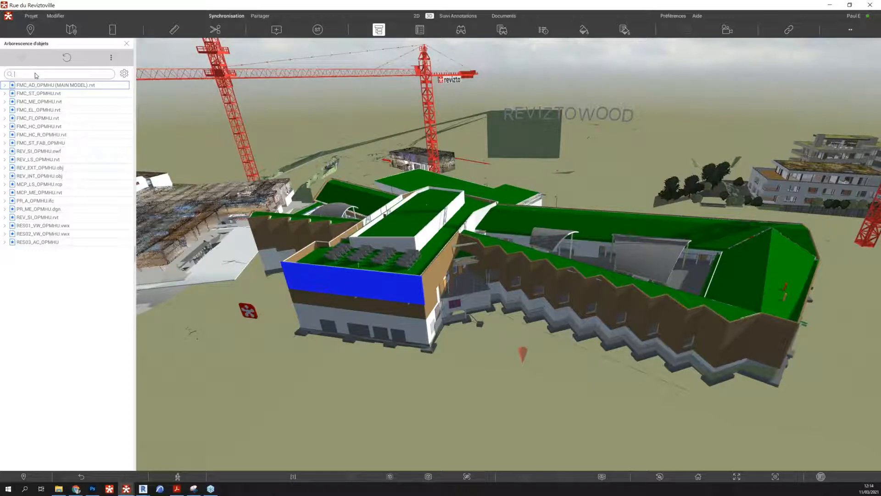
type("pipe")
key("Return")
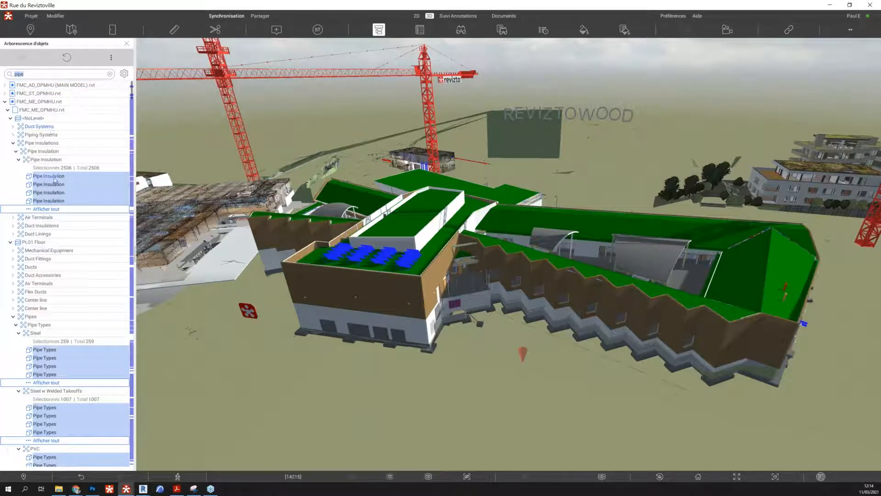
scroll(55, 180, "down", 2)
scroll(54, 180, "down", 2)
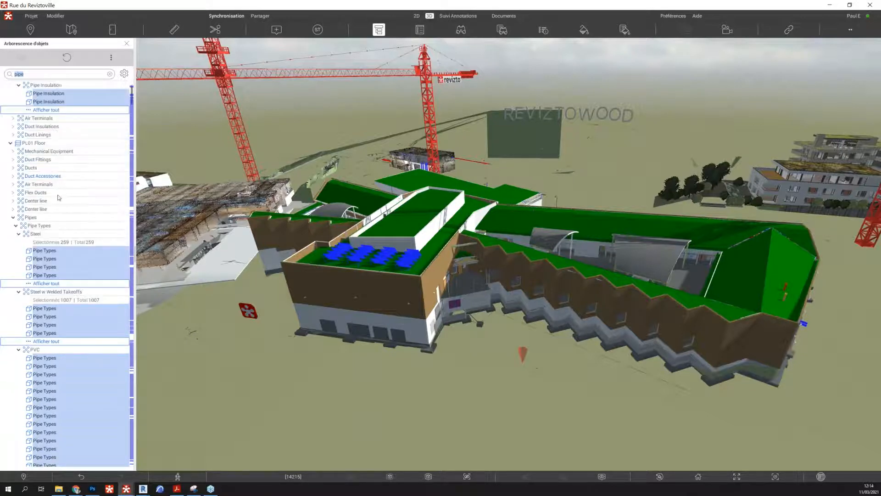
Isolate the matching pipe objects with the rest of the scene transparent, and inspect them in 3D and in the tree.
right_click(57, 262)
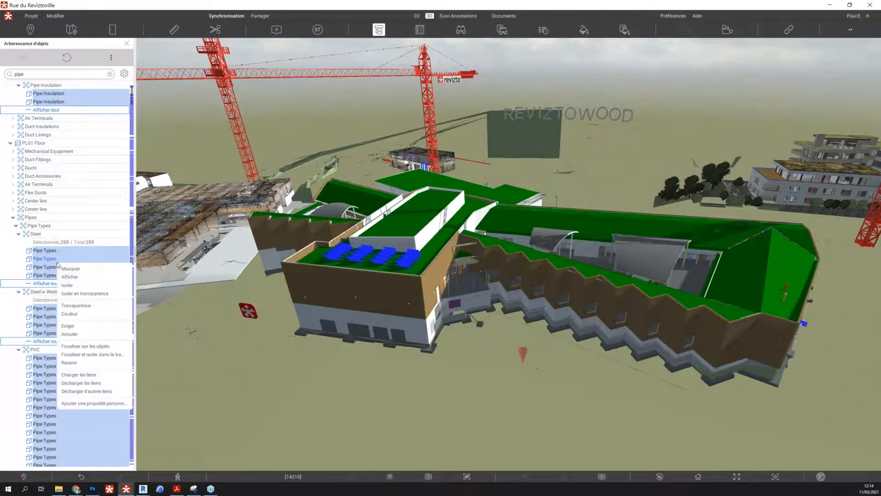
left_click(85, 294)
mouse_move(410, 347)
left_mouse_down()
mouse_move(417, 362)
mouse_move(466, 383)
mouse_move(498, 370)
mouse_move(504, 328)
left_mouse_up()
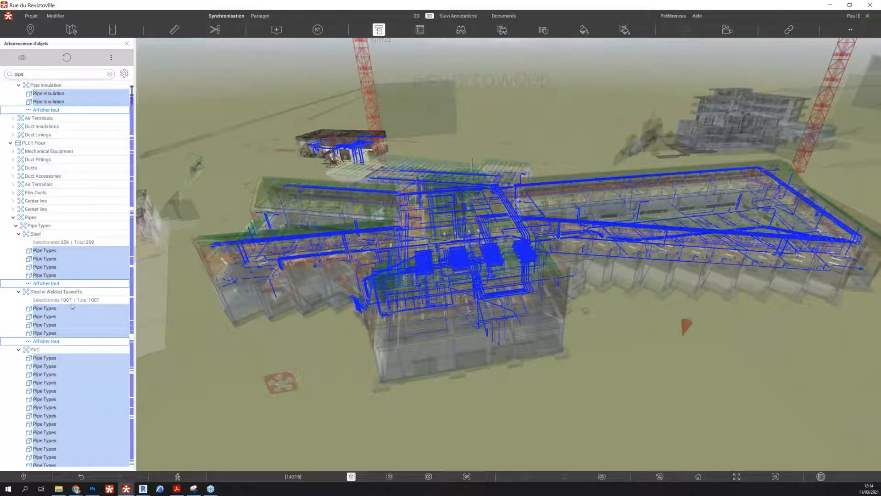
scroll(71, 302, "down", 10)
scroll(64, 281, "up", 14)
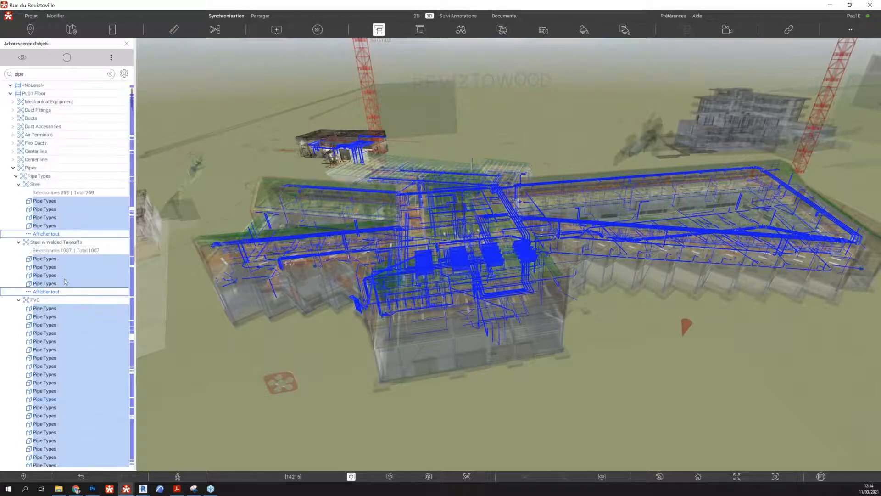
Search the object tree for "doors" and inspect the highlighted doors from a lower viewpoint.
double_click(27, 76)
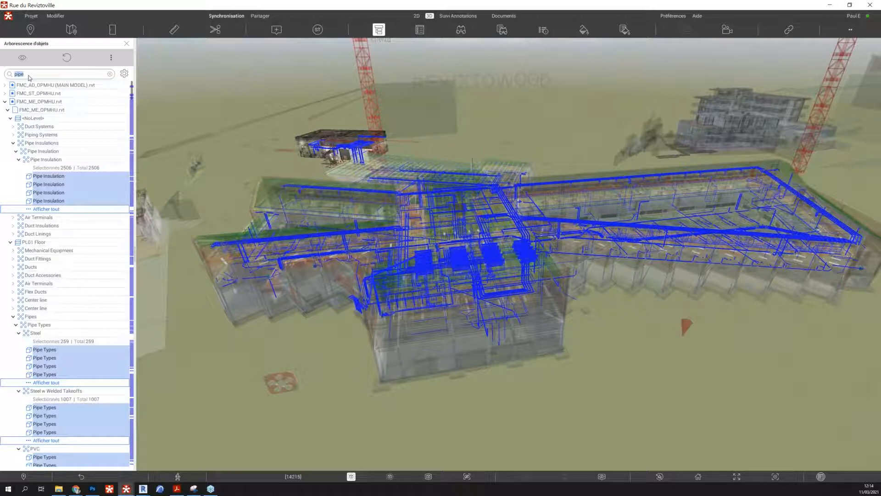
type("duc")
type("rs")
key("Return")
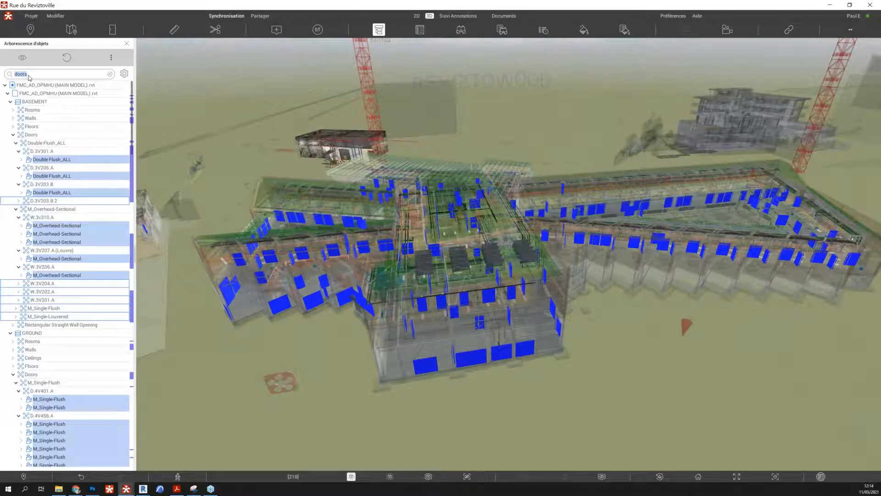
left_click(45, 93)
left_click_drag(607, 255, 577, 169)
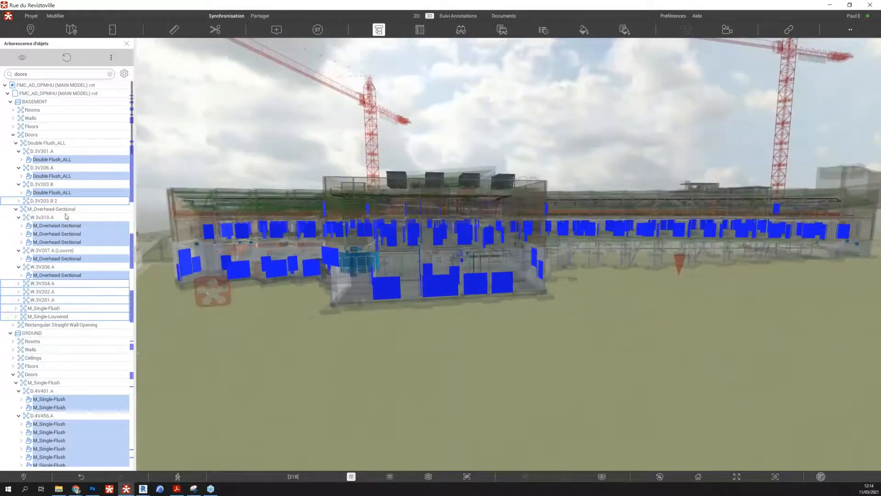
Search the object tree for "window" and inspect the highlighted windows from above.
left_click(39, 77)
type("window")
key("Return")
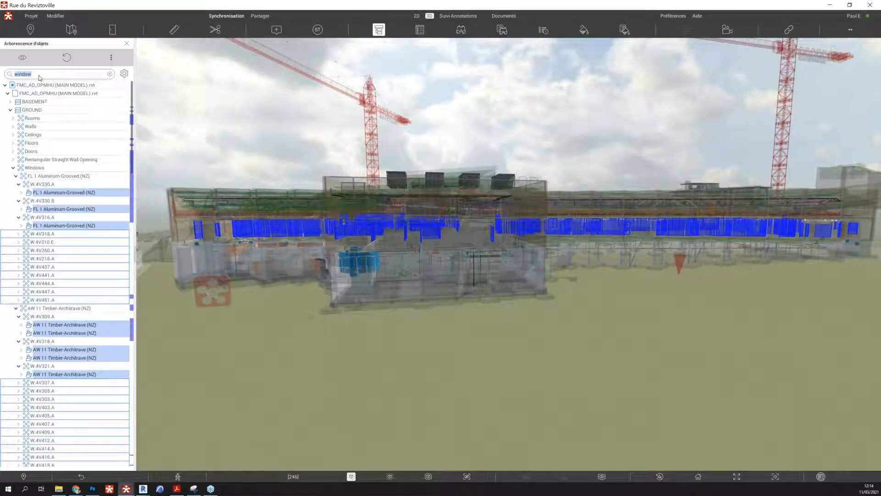
left_click(426, 159)
left_click_drag(426, 159, 429, 173)
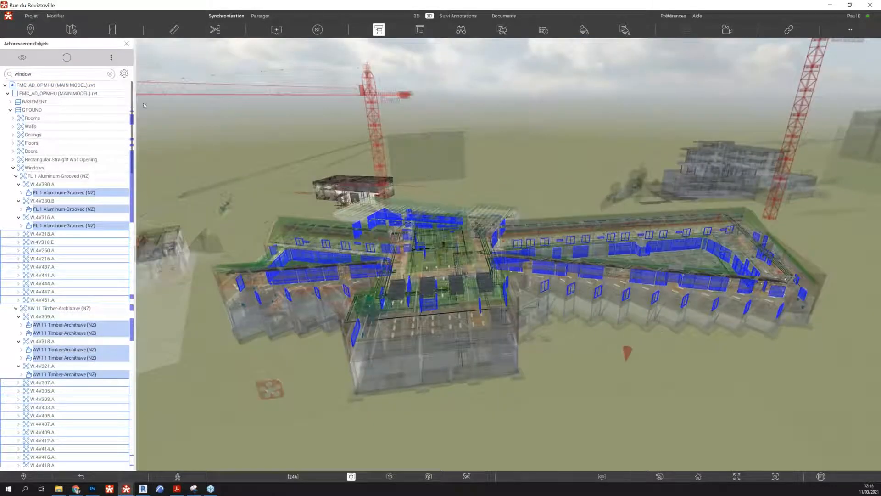
Search the object tree for "wall", inspect the highlighted walls in 3D, and deselect them.
left_click(110, 75)
left_click(55, 74)
type("wall")
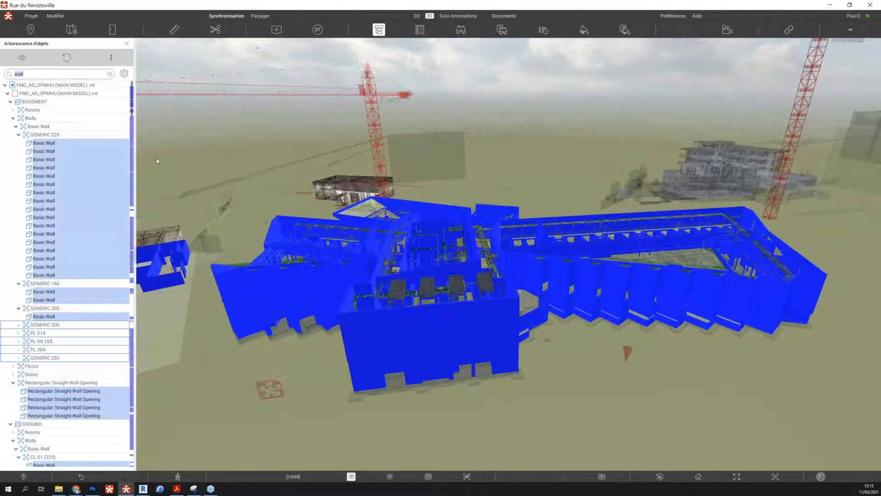
middle_click_drag(479, 246, 482, 234)
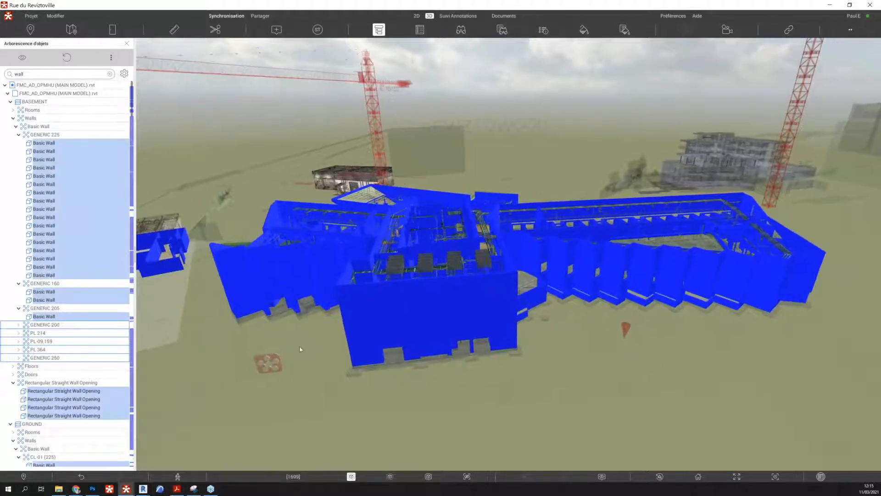
left_click(300, 349)
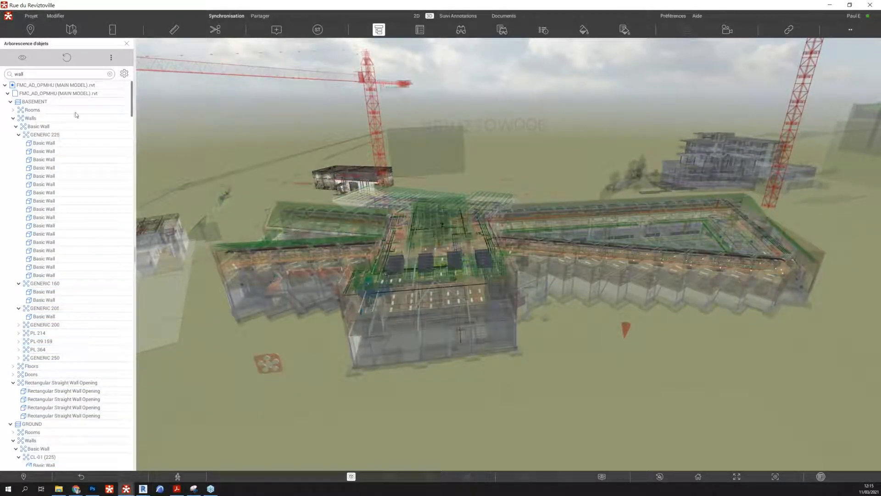
Clear the object tree search and restore the normal opaque display of the scene.
left_click(109, 74)
right_click_drag(331, 323, 442, 370)
left_click(426, 371)
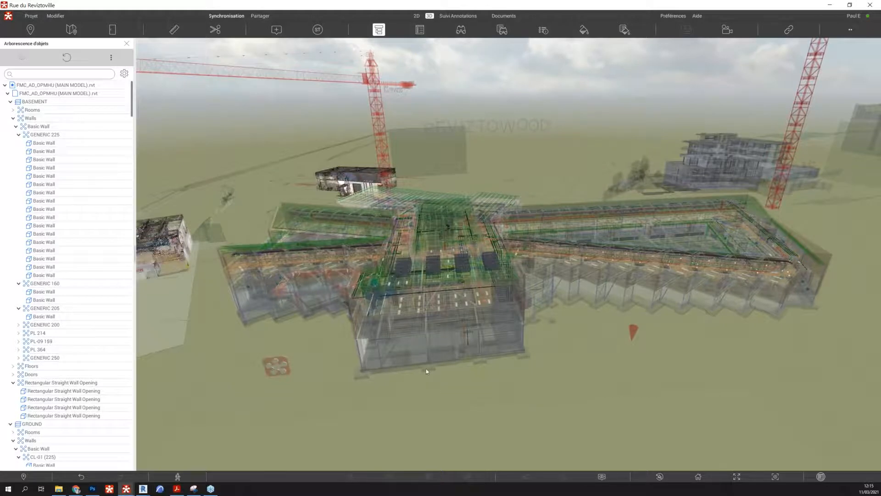
Select the building's upper front facade wall in 3D and open its properties.
left_click(406, 297)
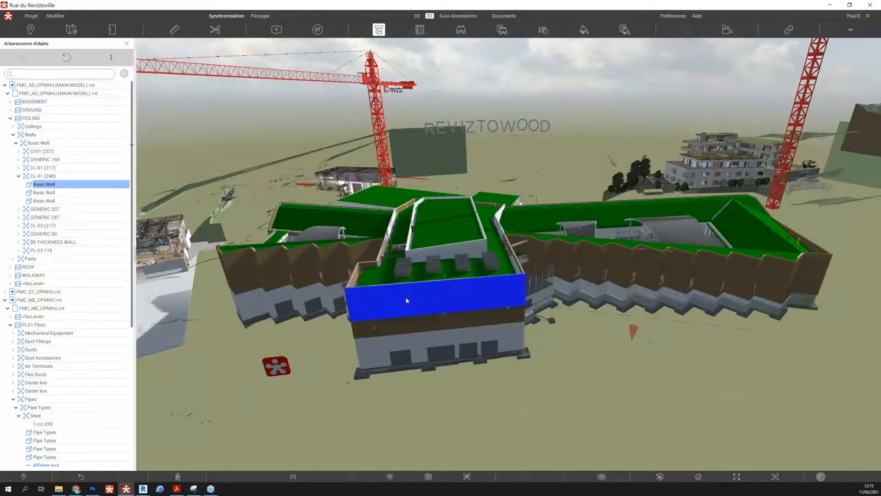
left_click(419, 30)
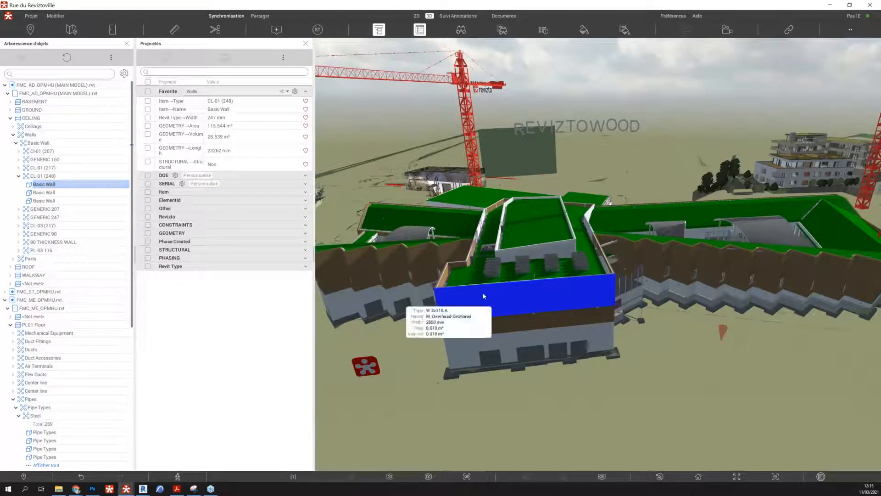
mouse_move(484, 296)
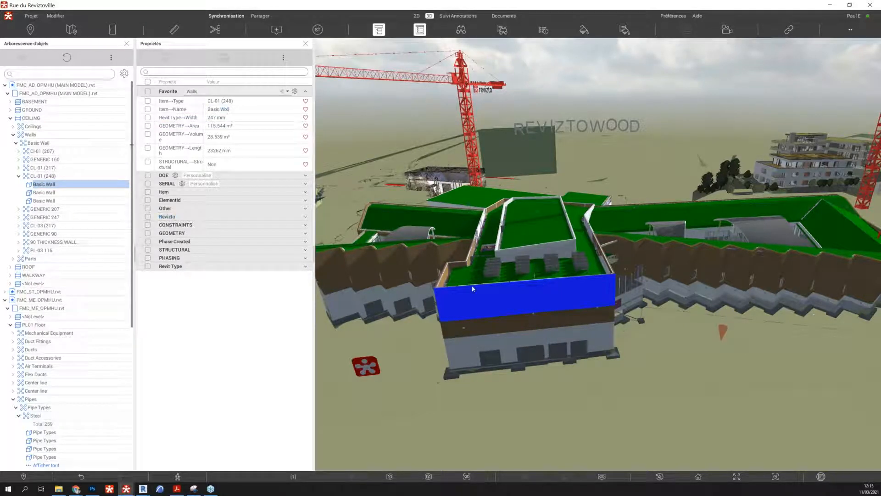
Select the wall band directly below it, expand its Item properties, and show the quick information of the wall above.
left_click(502, 323)
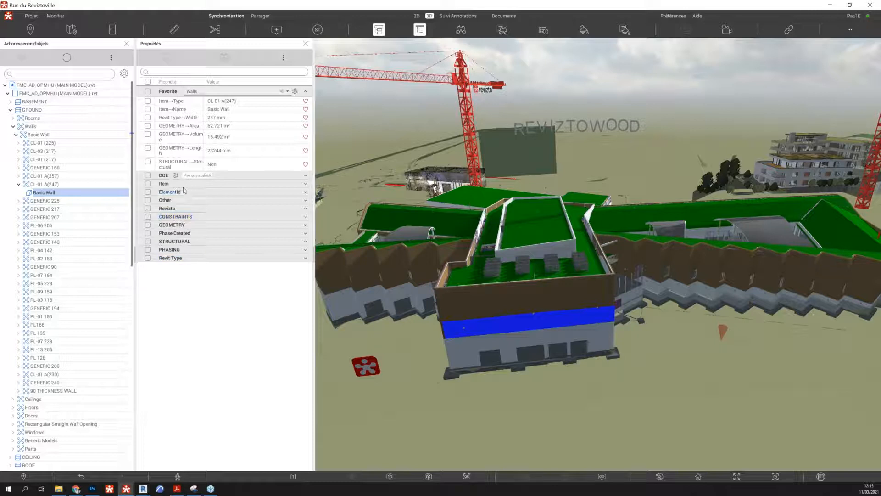
left_click(222, 184)
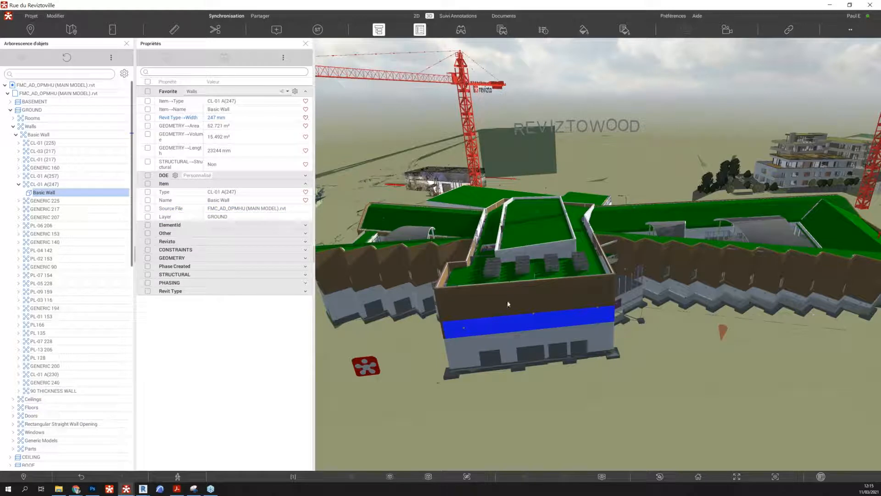
mouse_move(508, 302)
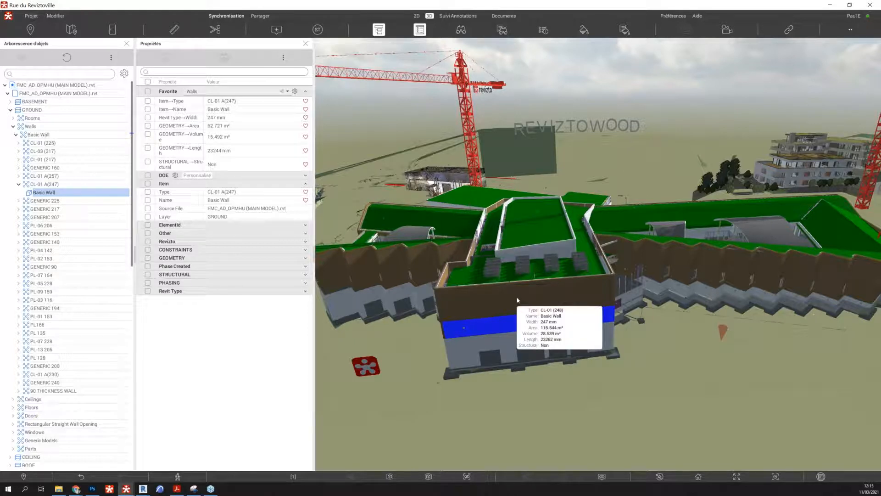
Select all objects sharing the selected wall's Item Name property, Basic Wall, using the find-same-properties option.
left_click(218, 112)
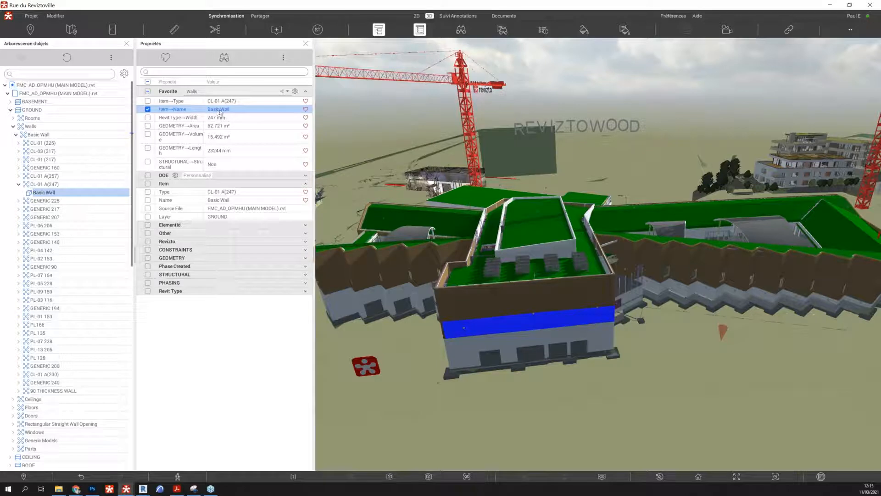
right_click(220, 112)
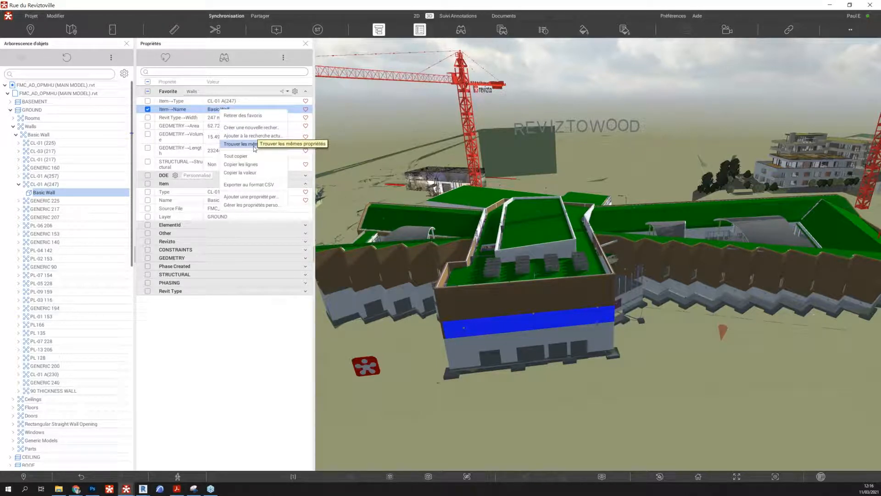
left_click(254, 148)
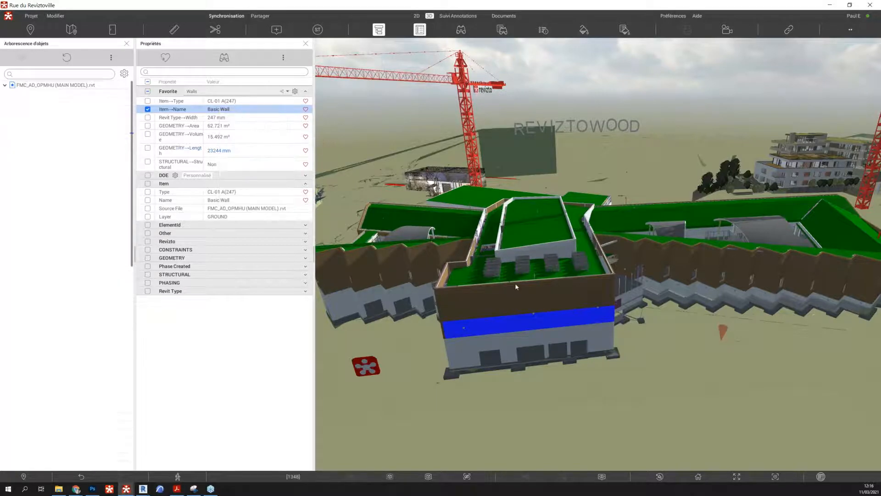
right_click_drag(549, 317, 589, 314)
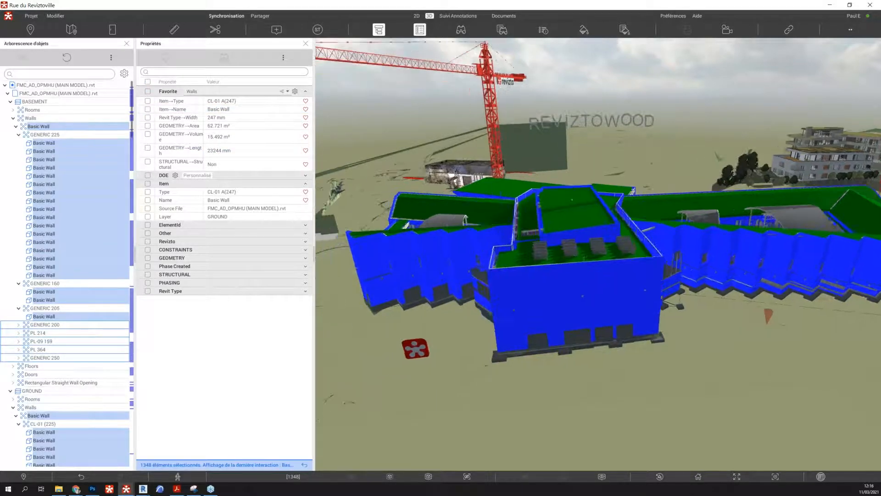
Examine the highlighted Basic Wall objects in 3D, on the scanned building and on the neighbouring green-roofed building.
scroll(580, 311, "down", 5)
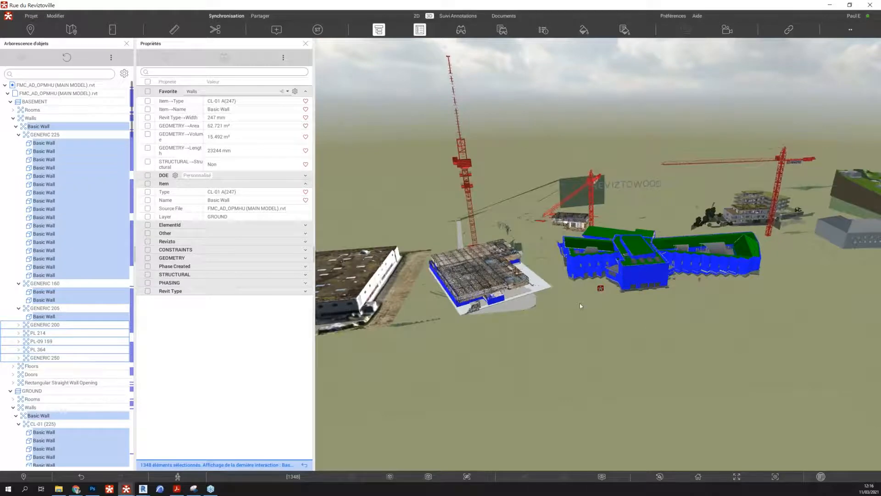
scroll(489, 306, "up", 5)
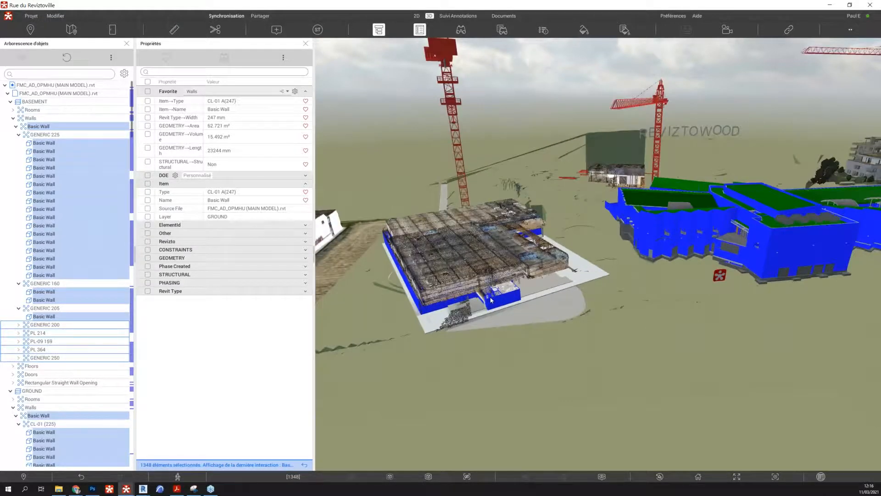
scroll(491, 300, "up", 8)
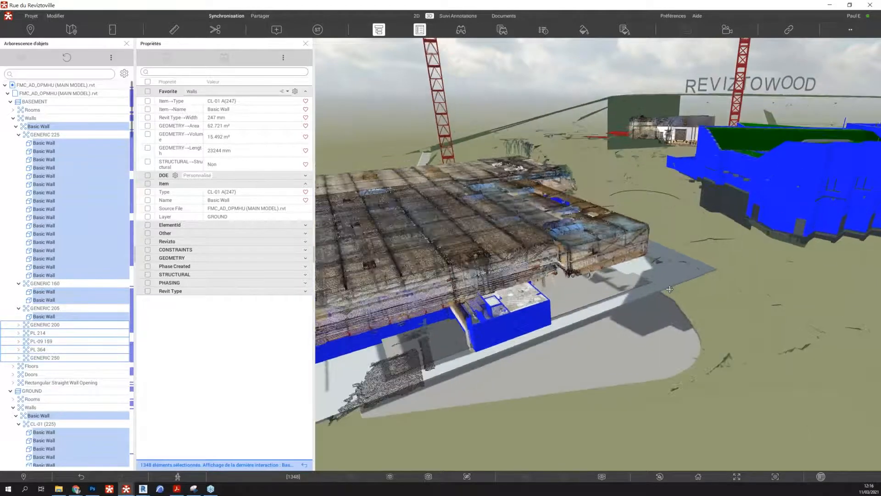
middle_click_drag(669, 289, 554, 354)
scroll(559, 299, "up", 6)
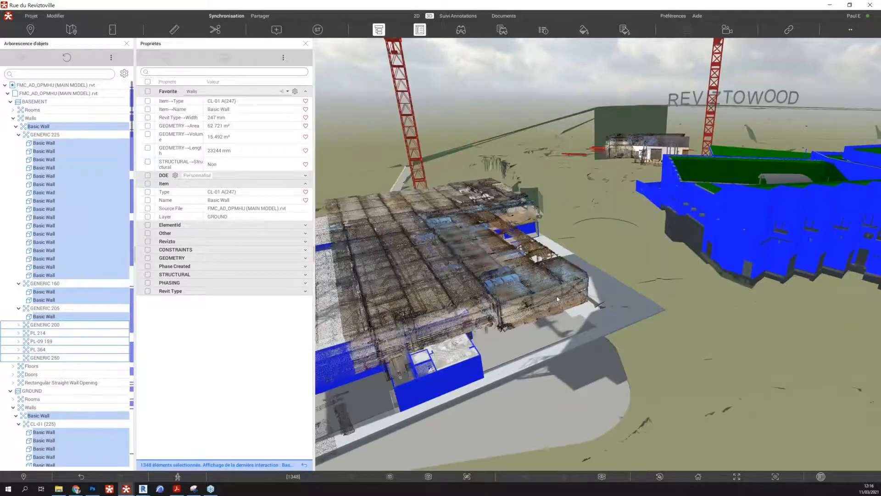
scroll(559, 298, "up", 3)
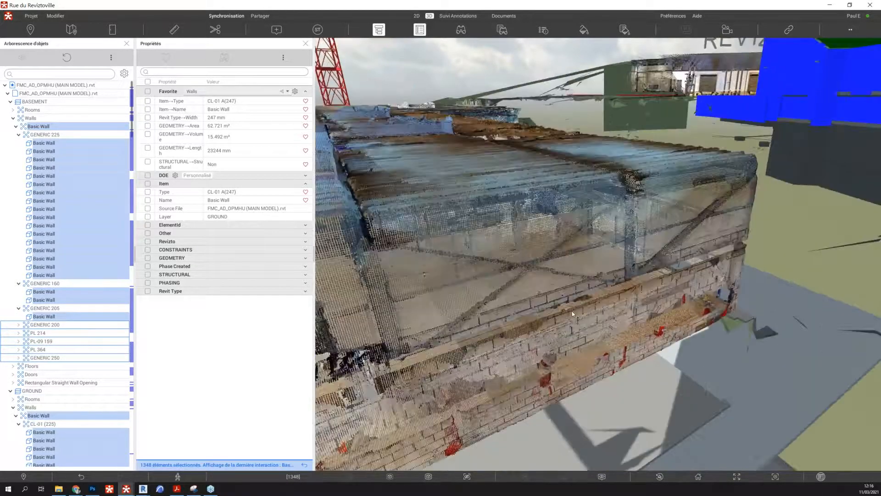
scroll(569, 310, "down", 5)
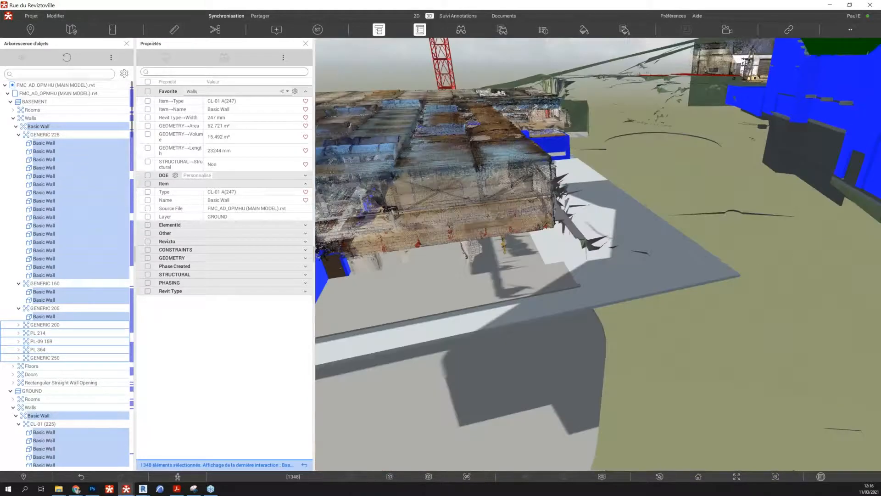
middle_click_drag(721, 263, 874, 277)
middle_click_drag(569, 275, 693, 269)
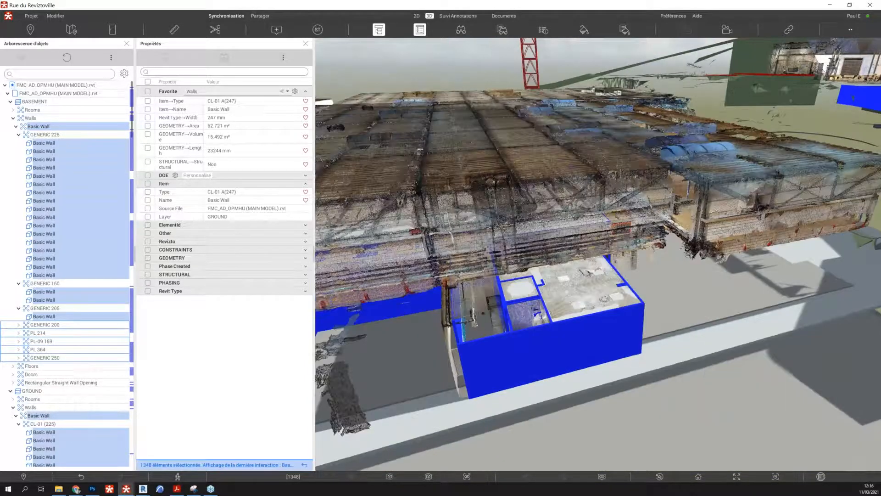
middle_click_drag(550, 298, 716, 286)
middle_click_drag(574, 293, 602, 313)
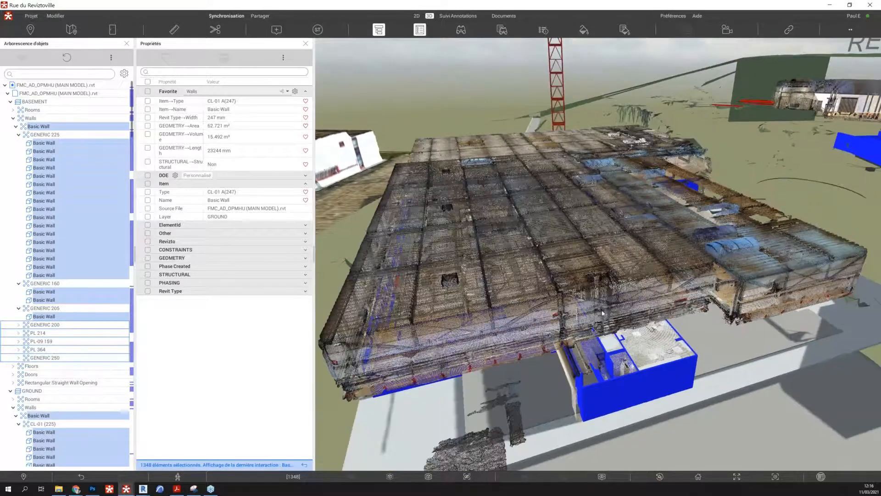
middle_click_drag(716, 307, 338, 324)
middle_click_drag(734, 294, 477, 299)
scroll(479, 296, "down", 2)
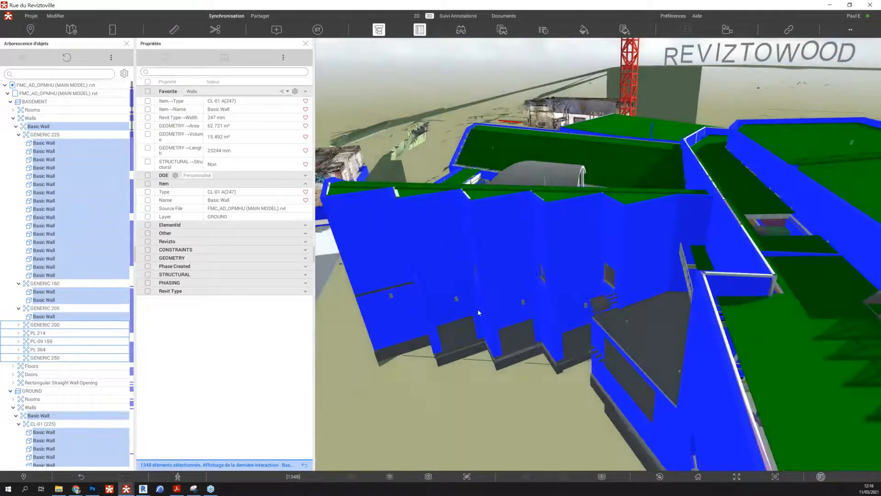
scroll(477, 310, "down", 2)
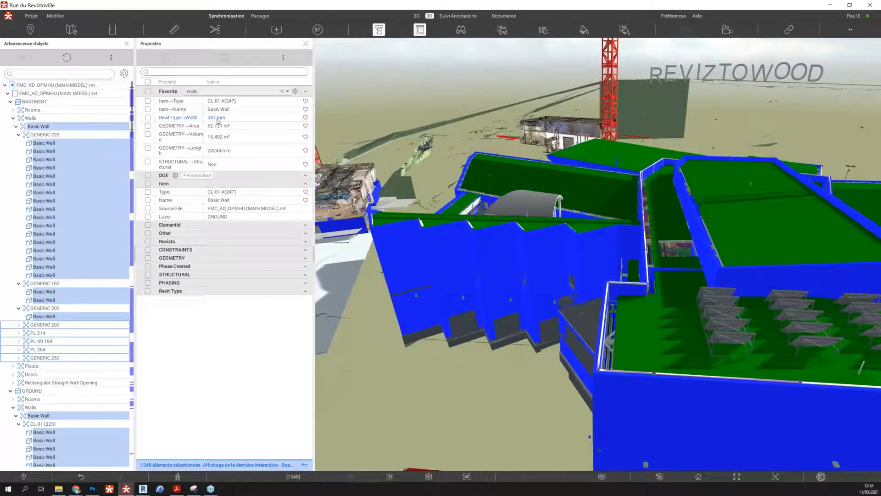
Find the objects with the same 247 mm Revit Type Width and isolate them in transparency.
right_click(217, 120)
left_click(248, 157)
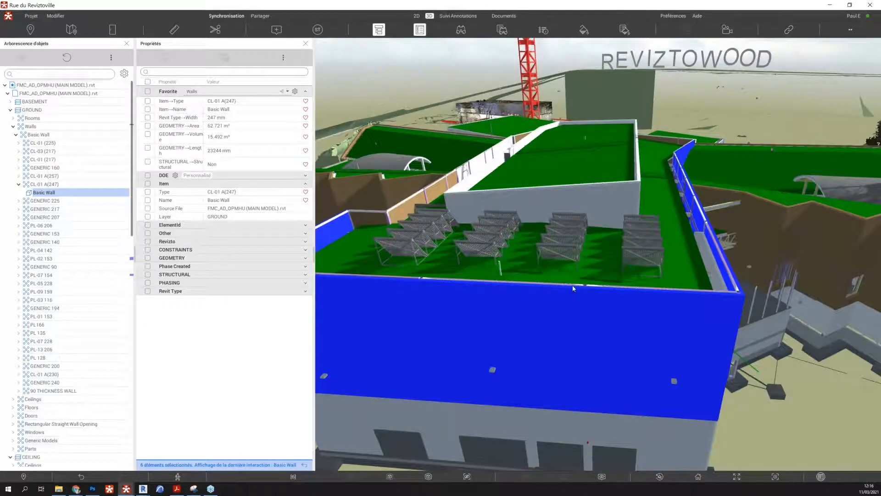
right_click(573, 286)
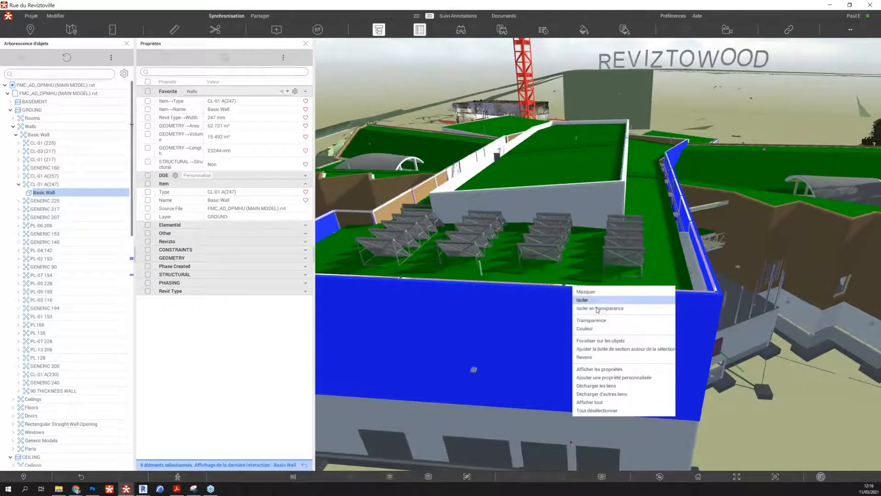
left_click(597, 308)
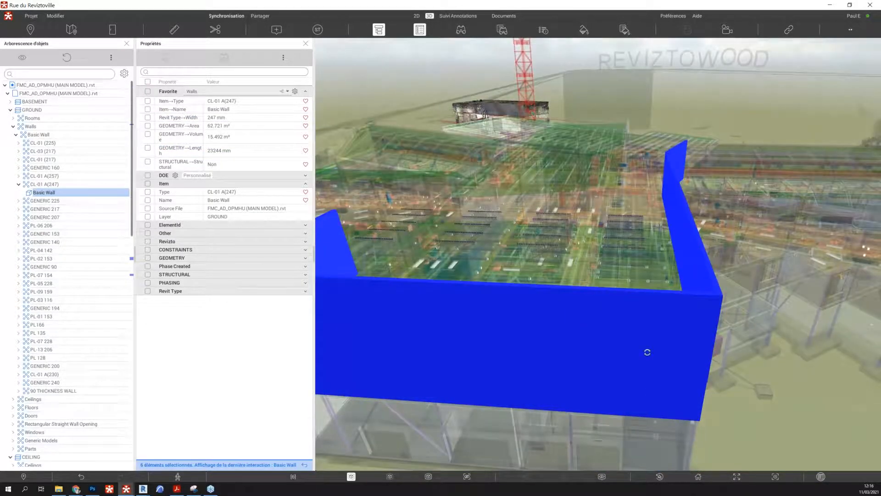
middle_click_drag(647, 352, 583, 395)
scroll(517, 415, "down", 3)
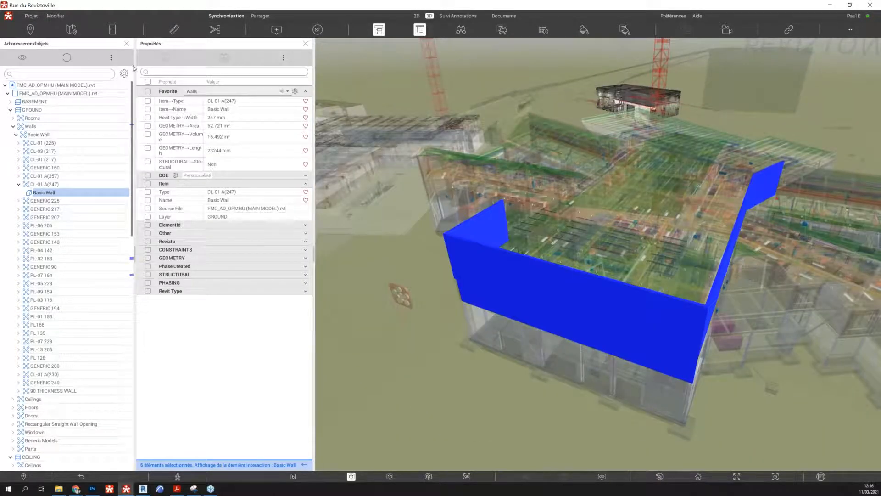
Search the object tree for "wall" to select the matching objects.
left_click(378, 30)
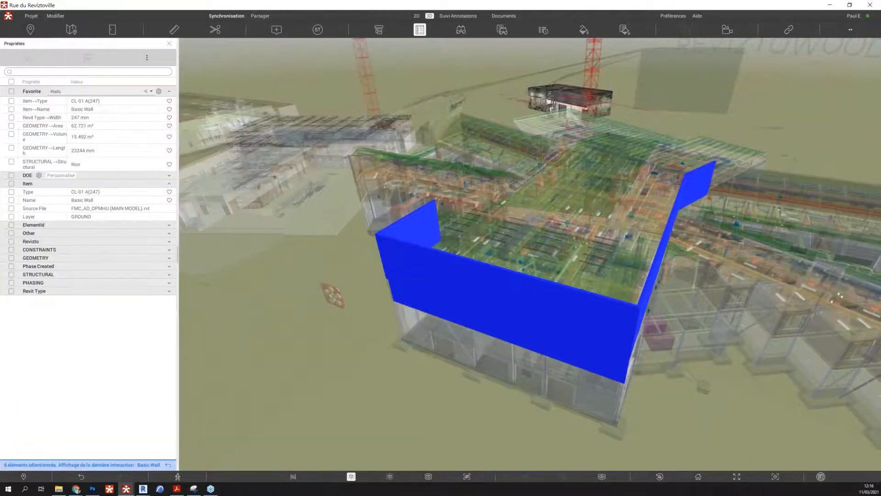
left_click(379, 30)
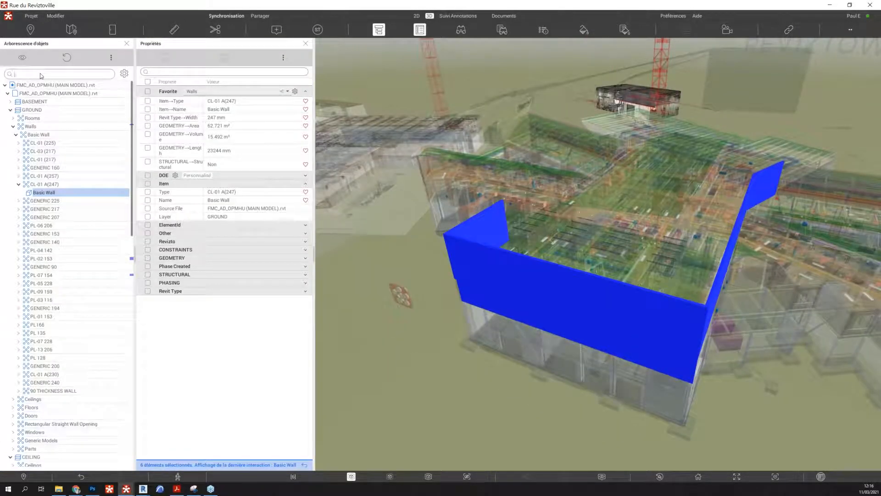
type("wall")
key("Return")
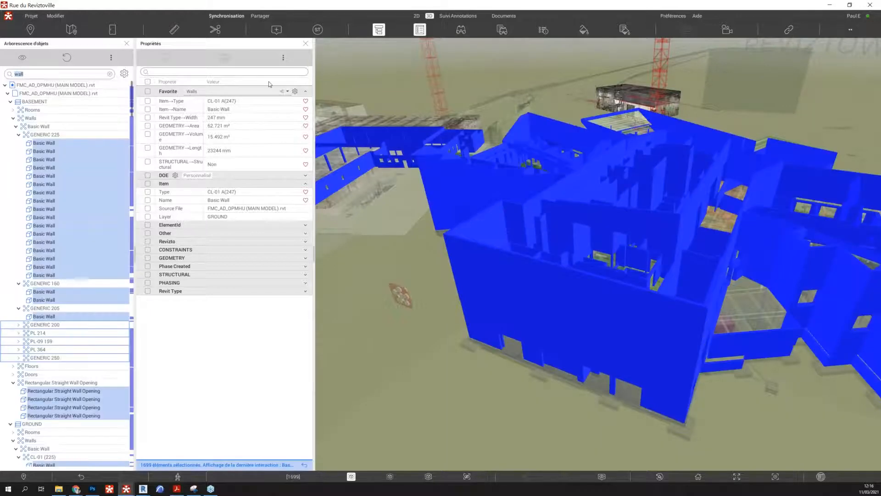
Open the selection inspector for the selected walls and focus the 3D view on several of the listed 190 mm walls.
left_click(543, 30)
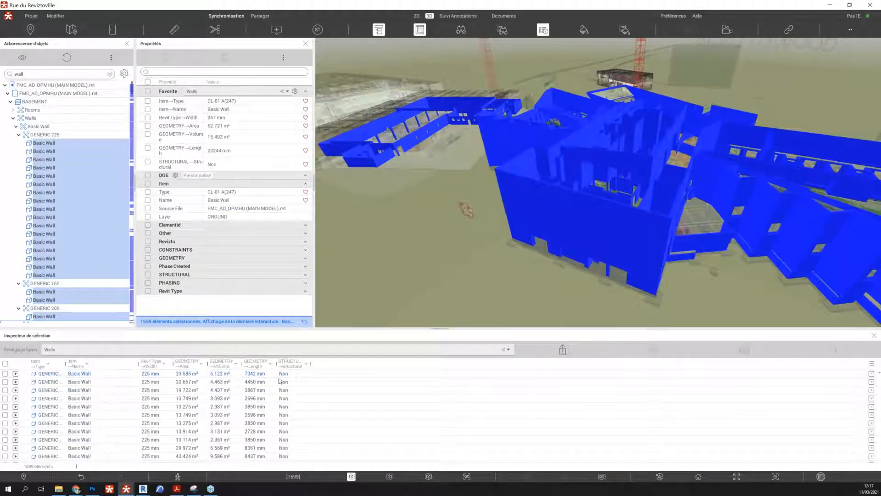
scroll(281, 382, "down", 10)
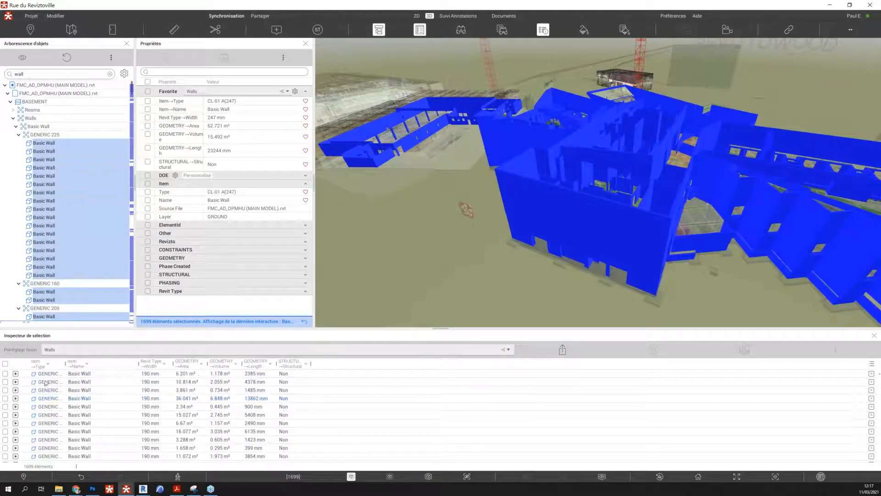
left_click(16, 382)
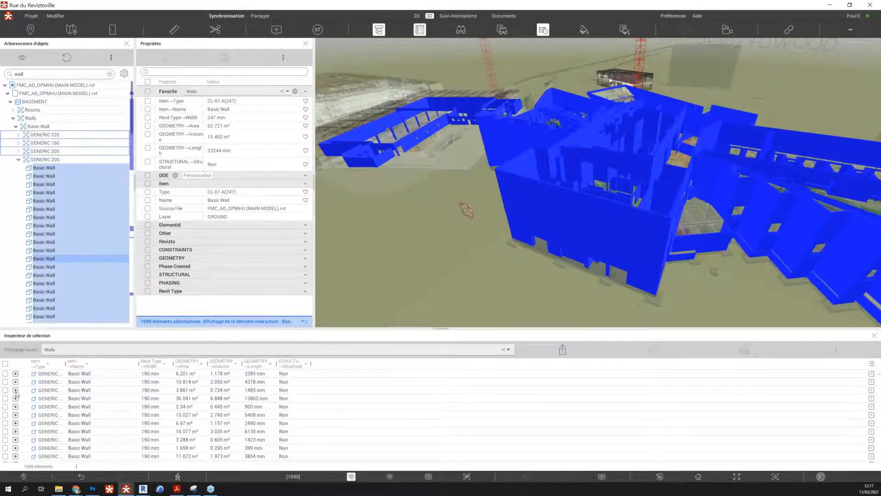
left_click(16, 390)
left_click(16, 423)
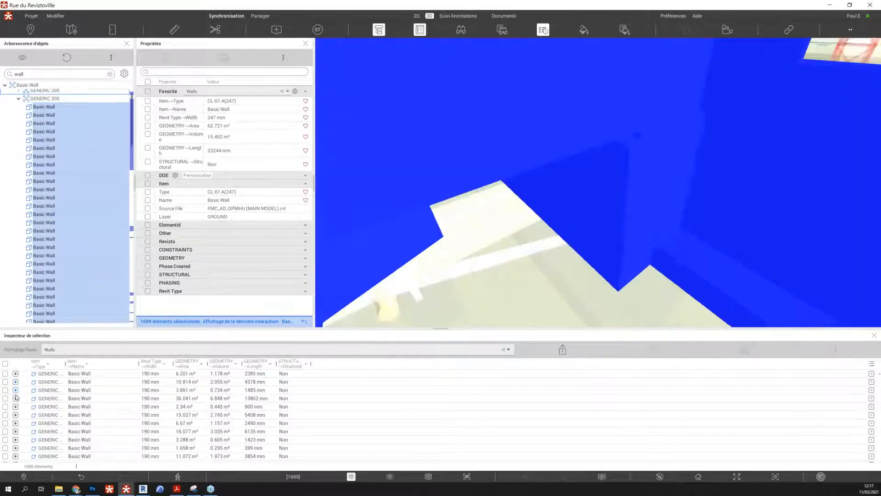
left_click(16, 423)
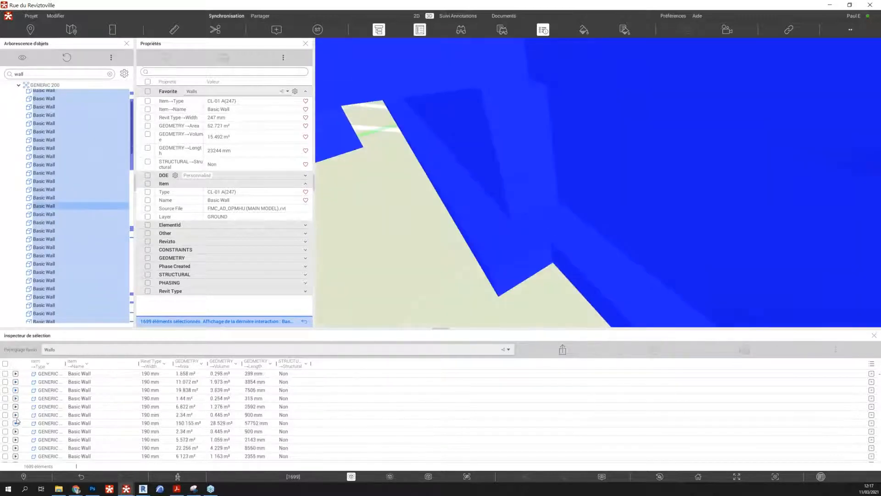
Select every element in the selection inspector and bring up the CSV export dialog without saving a file.
left_click(5, 363)
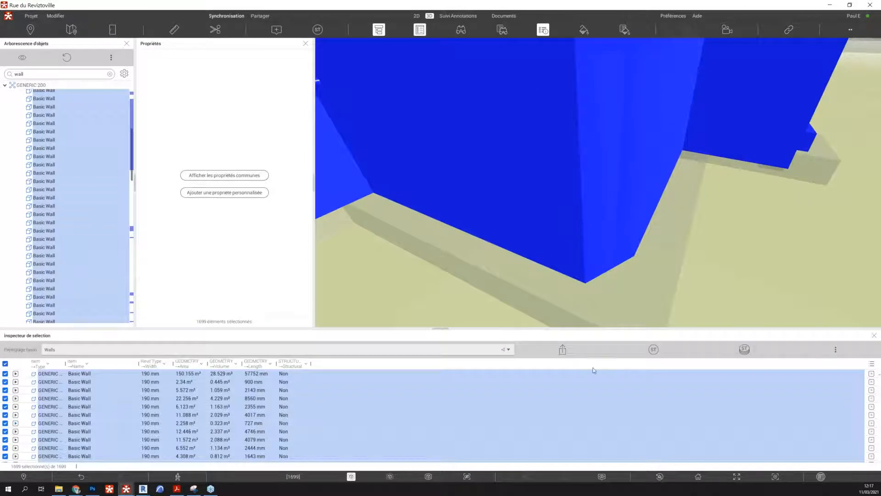
left_click(562, 350)
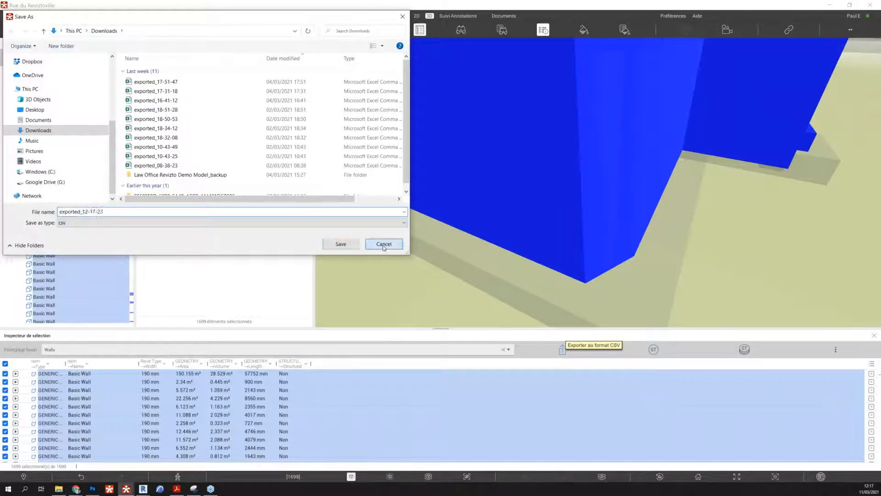
left_click(384, 242)
Switch to Google Sheets in the browser and show the exported_18-34-12 spreadsheet in a maximized window.
left_click(76, 489)
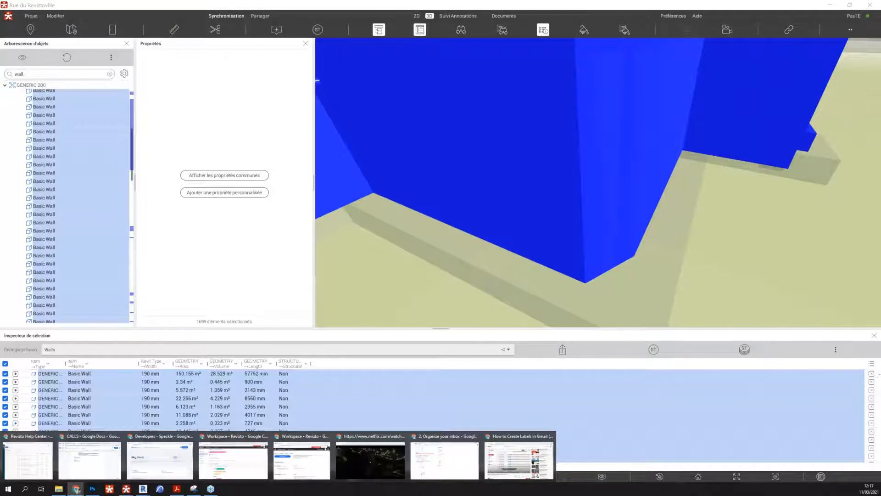
left_click_drag(880, 138, 651, 134)
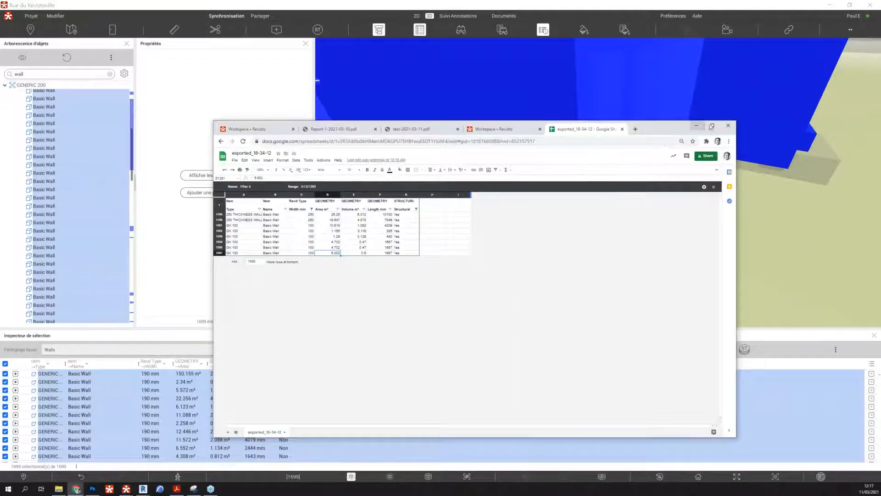
left_click(712, 125)
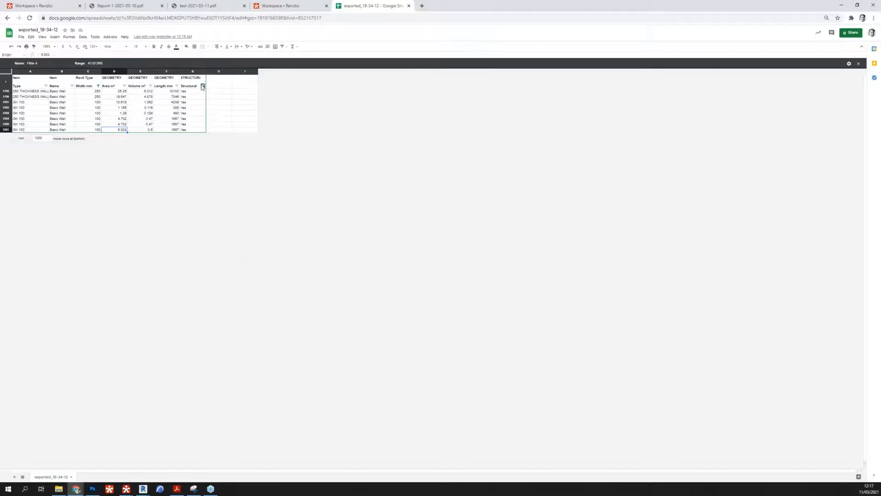
Include all values in the Width mm filter and widen the Type column to show the full wall type names.
left_click(202, 86)
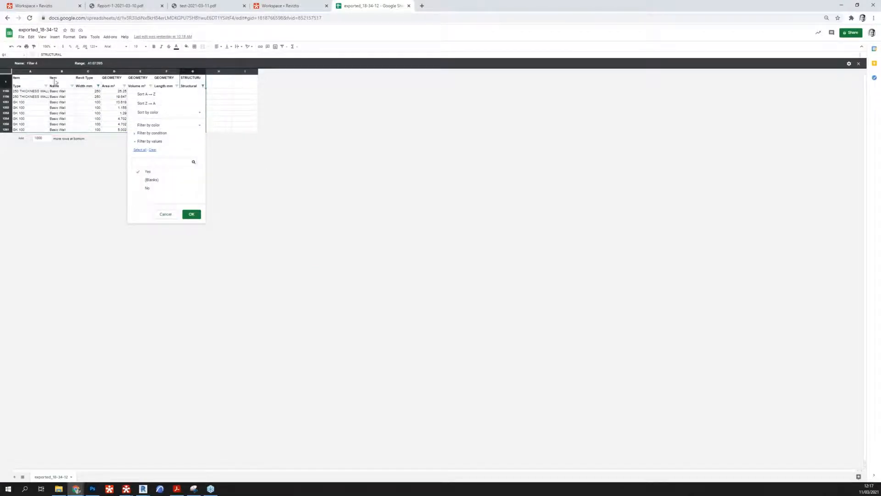
left_click(98, 85)
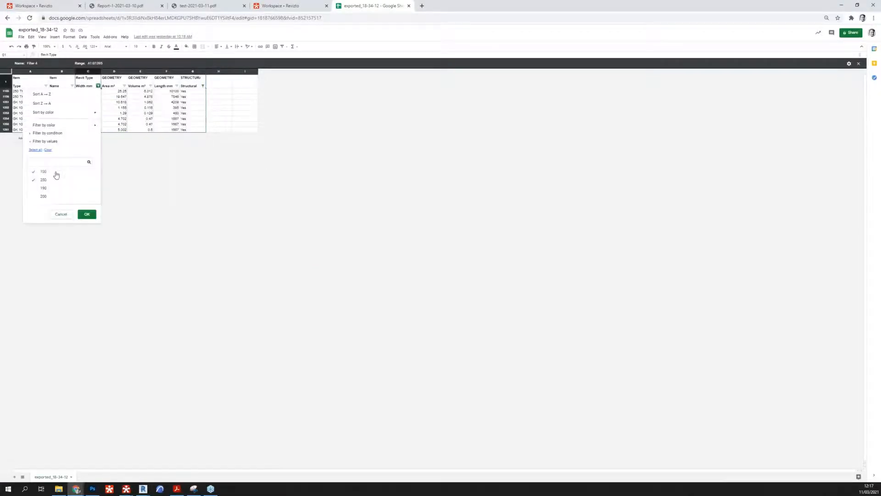
left_click(35, 150)
left_click(87, 215)
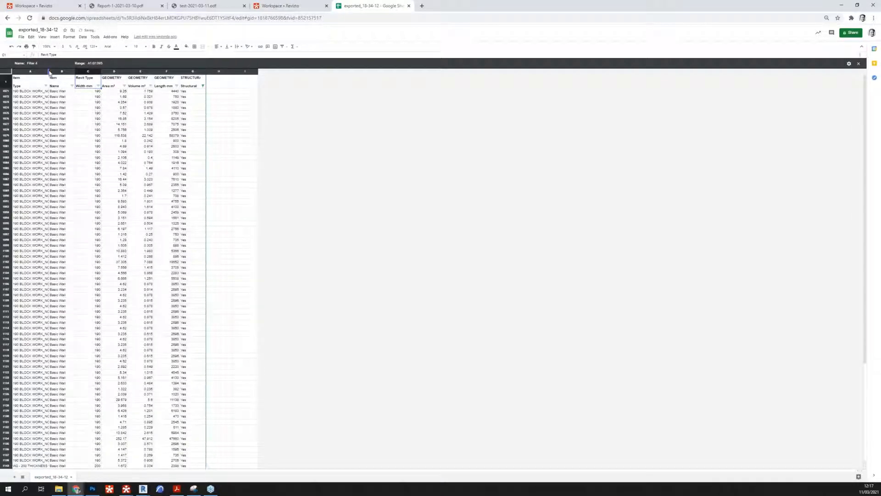
left_click_drag(48, 71, 122, 72)
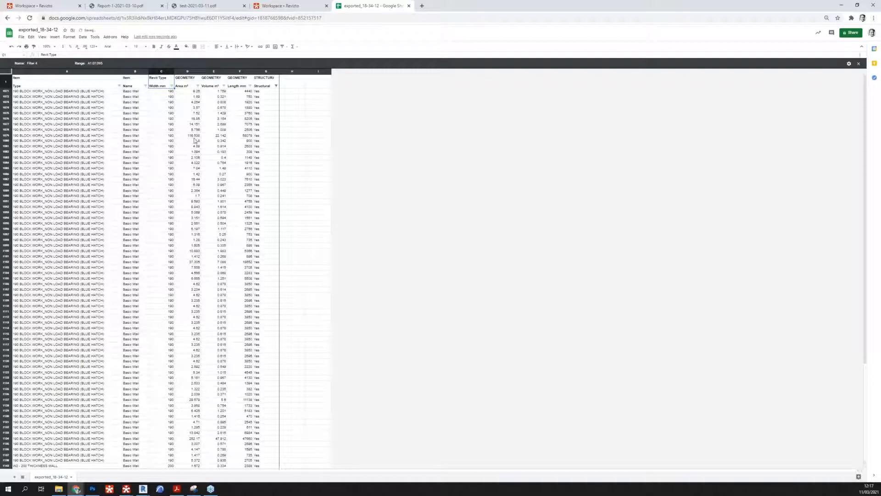
Show the values available in the spreadsheet's Structural filter and switch back to the Rue du Reviztoville model in Revizto.
left_click(276, 86)
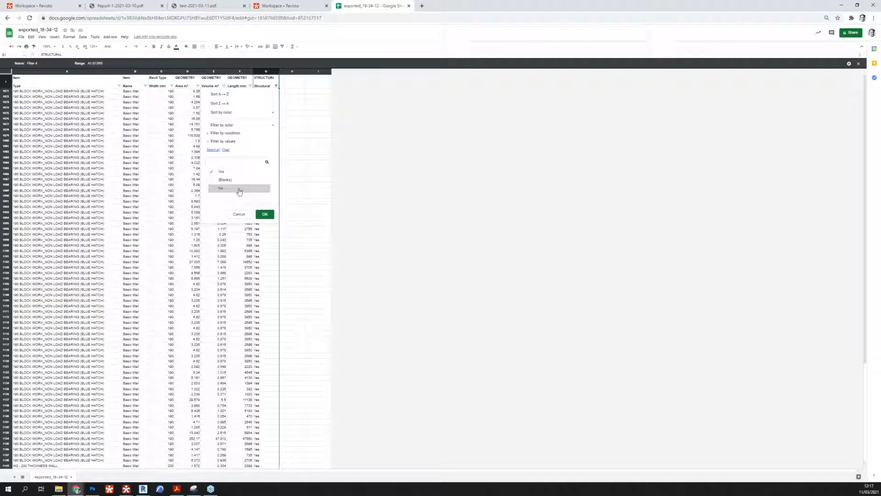
left_click(843, 6)
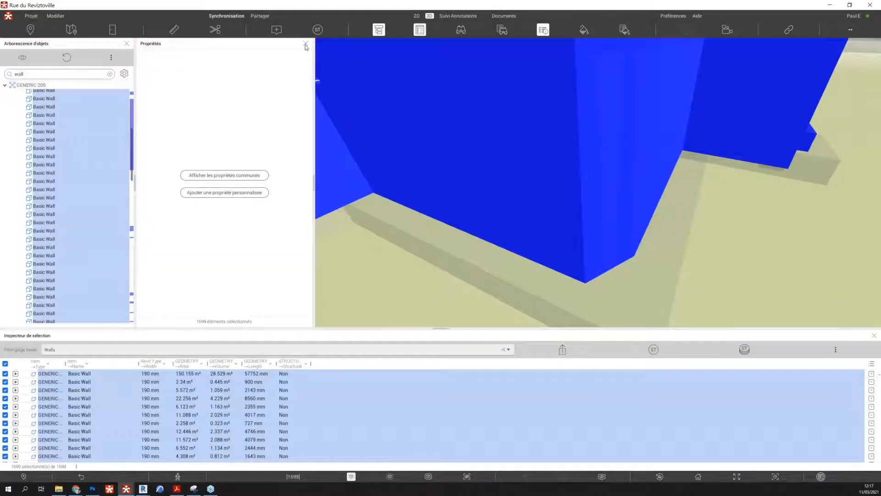
Close the object properties and the selection inspector, and bring up the display commands for the selected walls in the object tree.
left_click(306, 45)
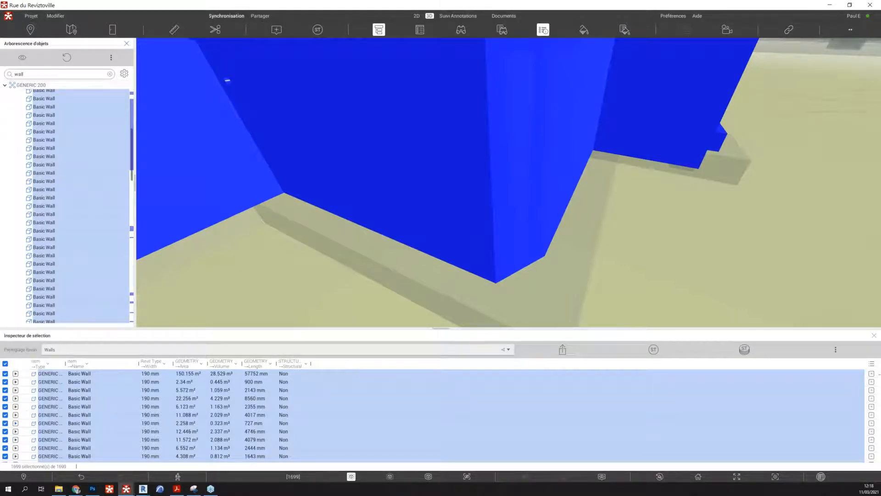
left_click(874, 336)
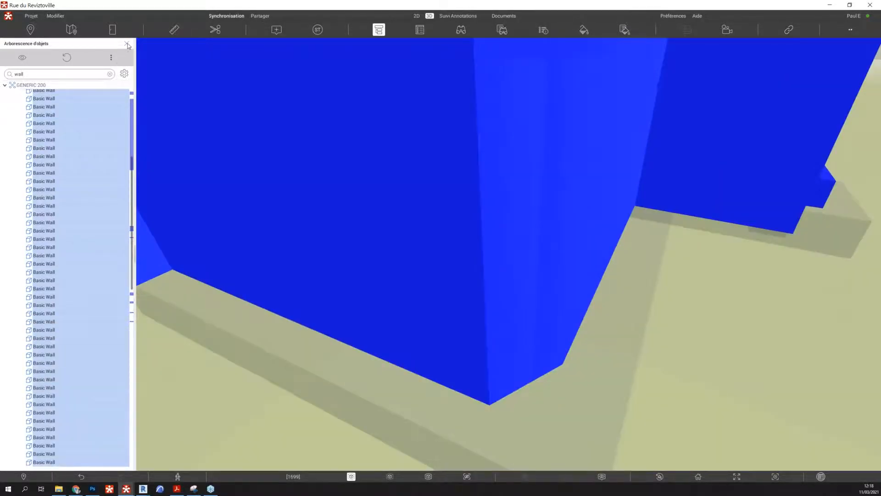
middle_click_drag(454, 224, 416, 259)
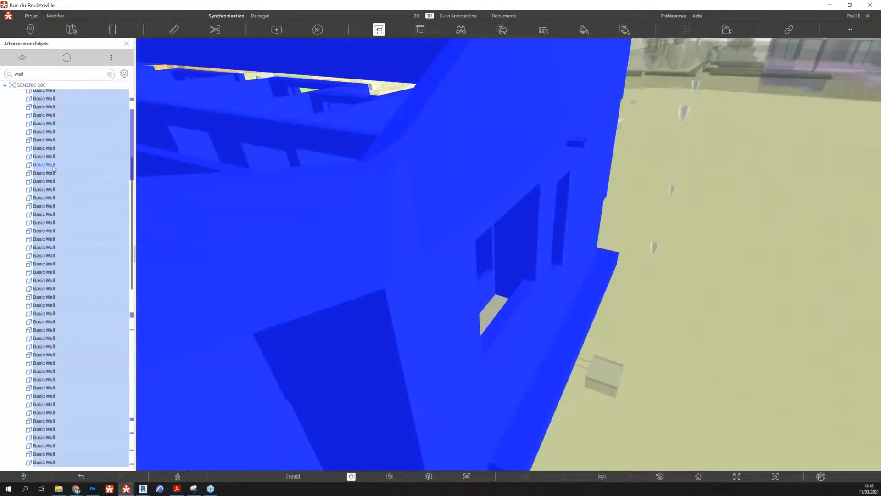
right_click(53, 166)
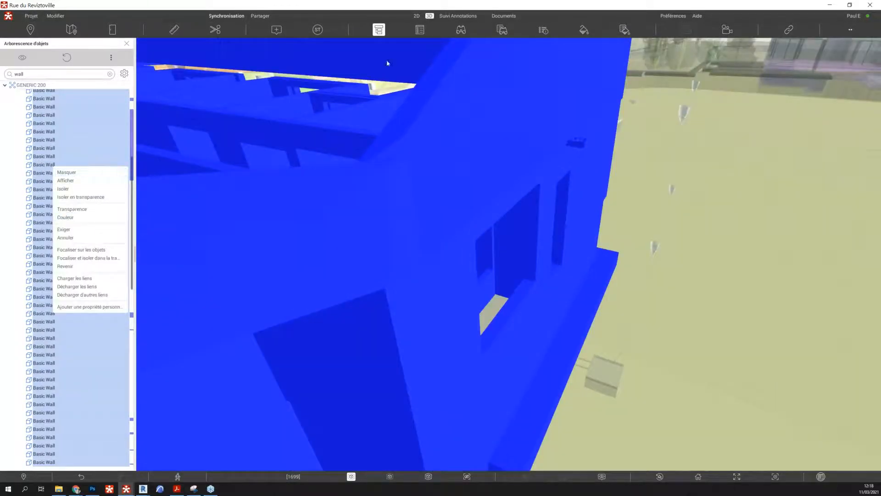
Set up a Find Objects search on the current selection and bring up the new search set dialog without saving a set.
left_click(460, 30)
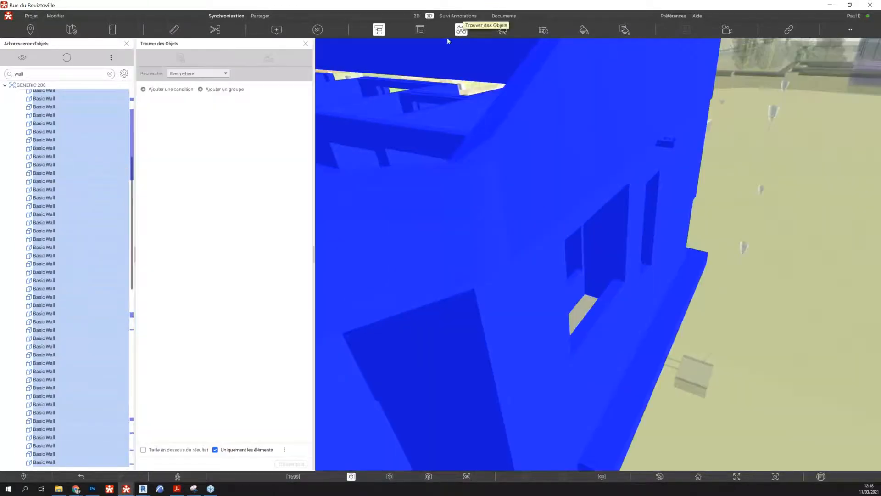
left_click(170, 90)
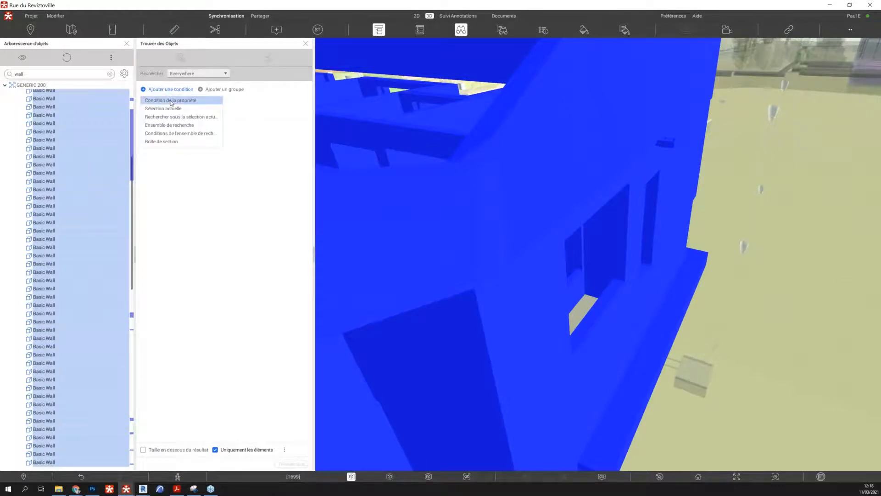
left_click(172, 110)
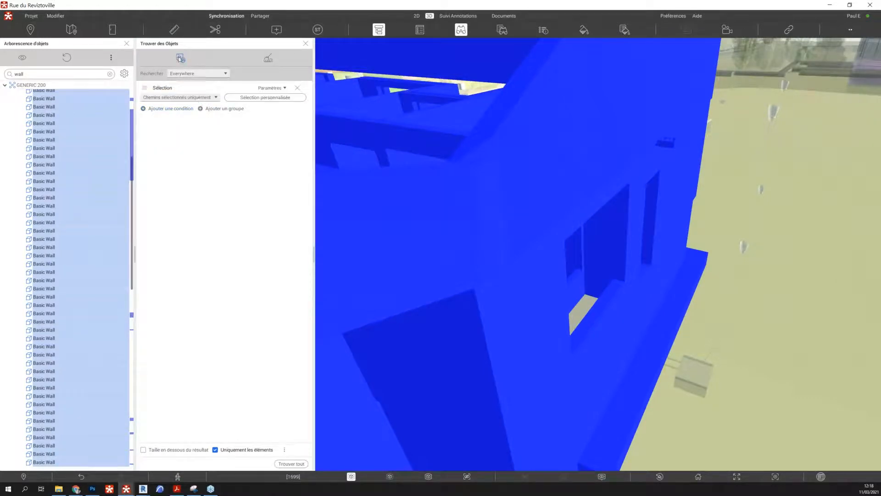
left_click(179, 58)
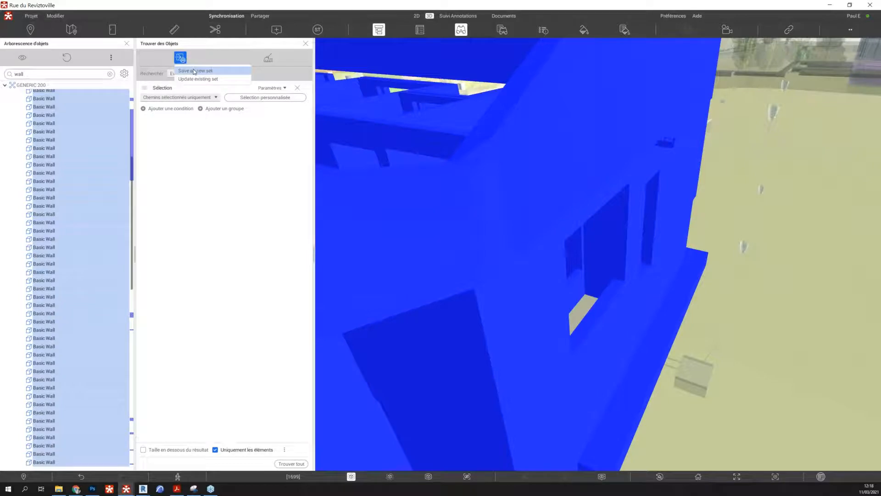
left_click(194, 71)
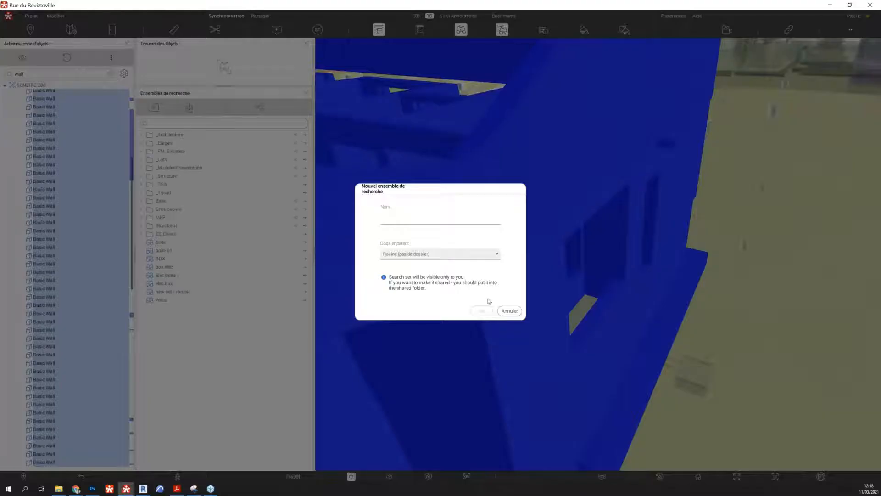
left_click(505, 313)
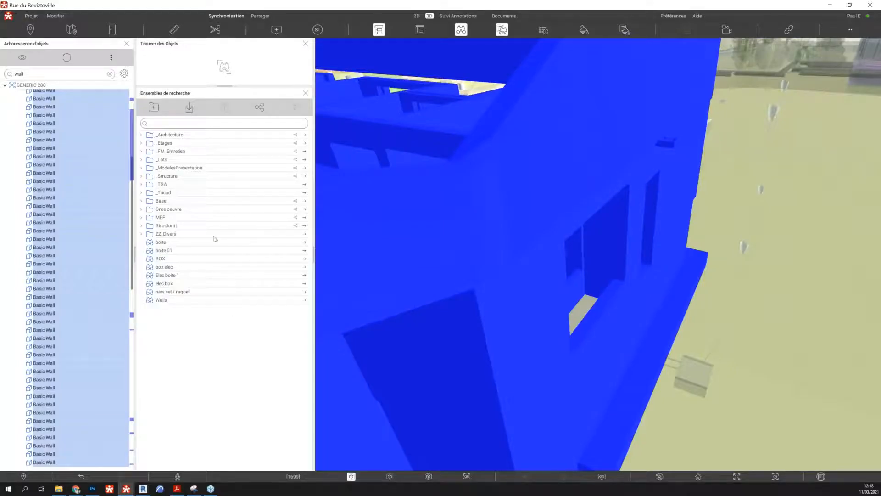
Enlarge the Find Objects area above the search sets and close the object tree.
left_click_drag(239, 85, 236, 207)
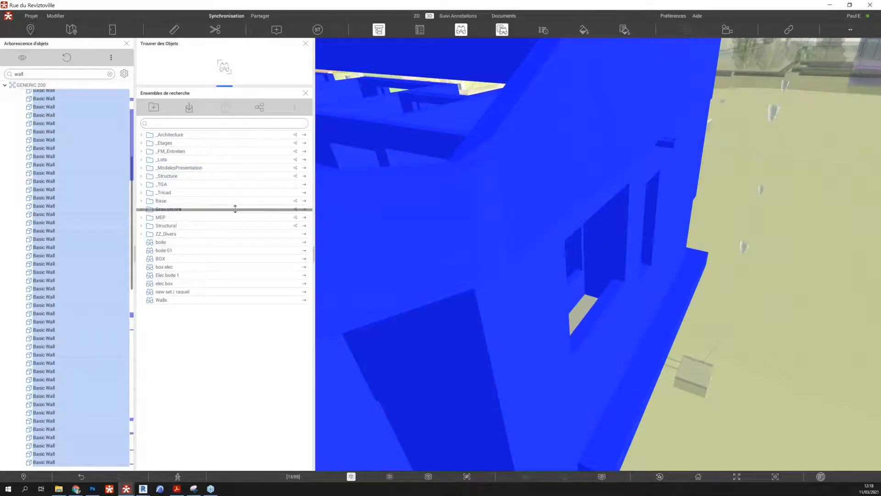
left_click(127, 43)
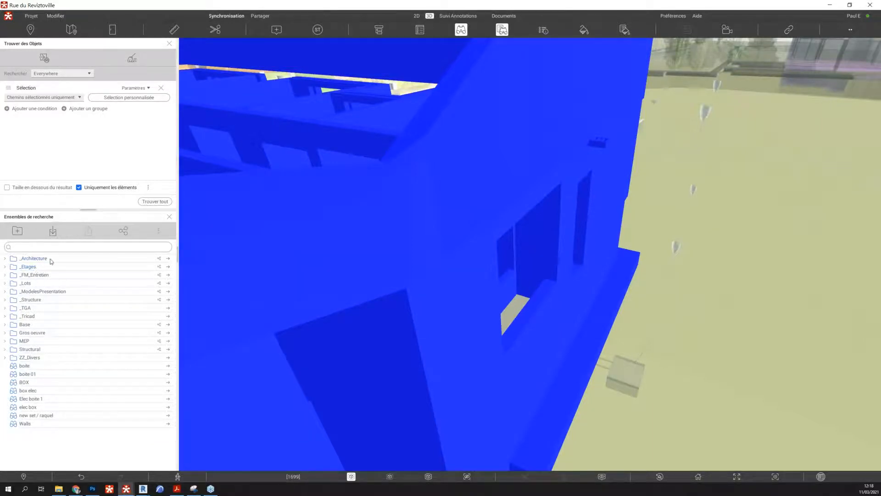
scroll(591, 367, "down", 5)
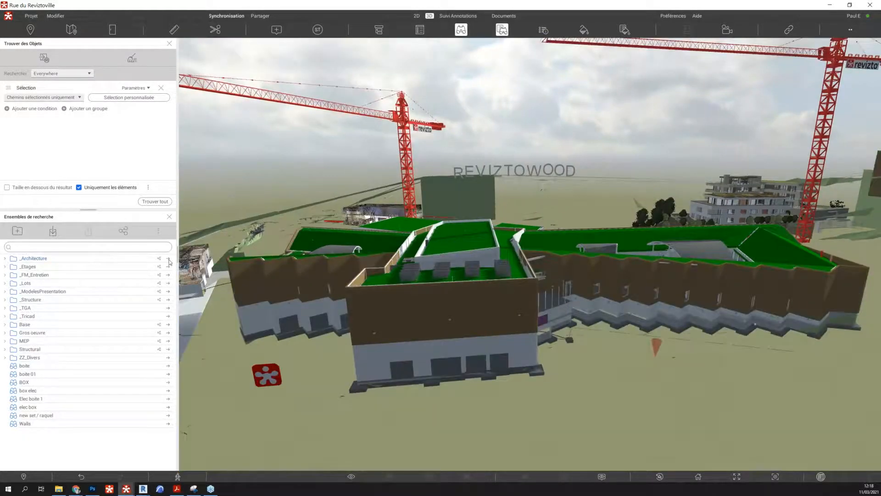
Try the Espaces search set in the _Architecture folder, and select and isolate in transparency the Enveloppe_non_porteur elements.
left_click(5, 258)
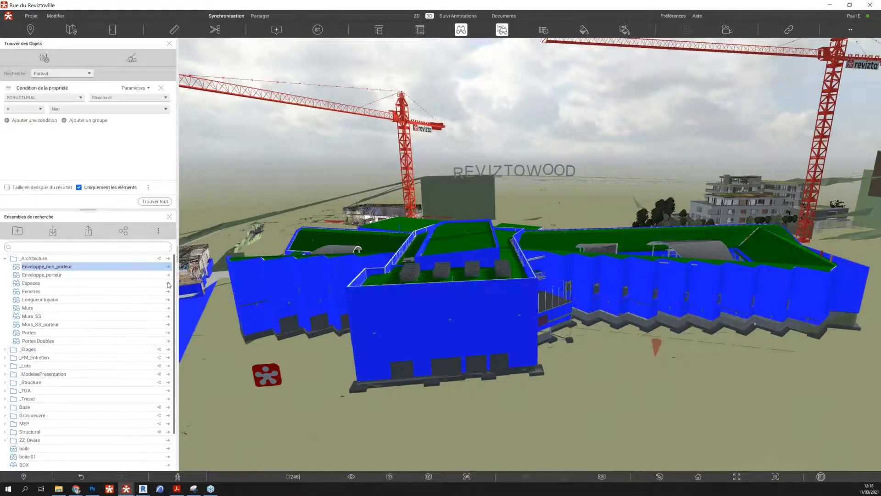
left_click(168, 284)
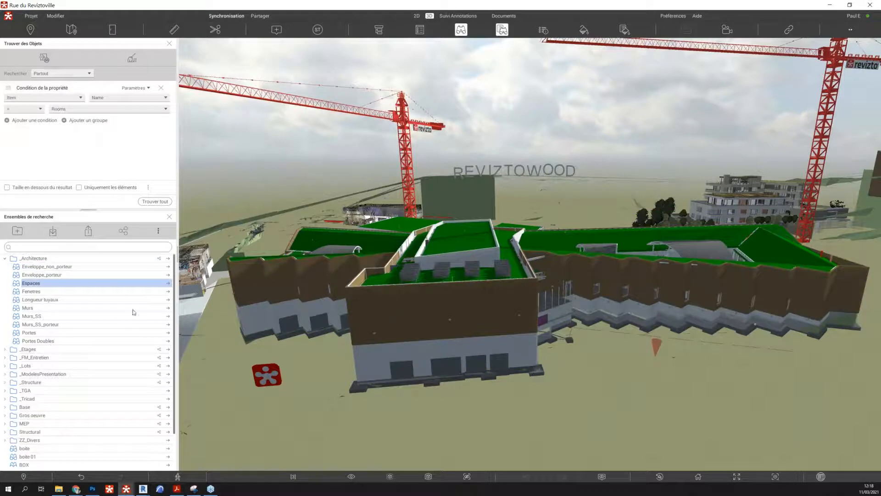
left_click(169, 267)
right_click(268, 277)
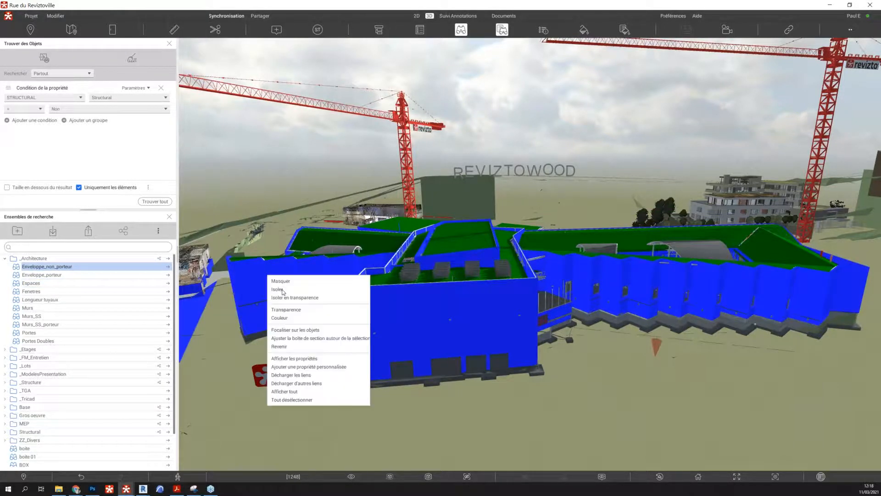
left_click(290, 297)
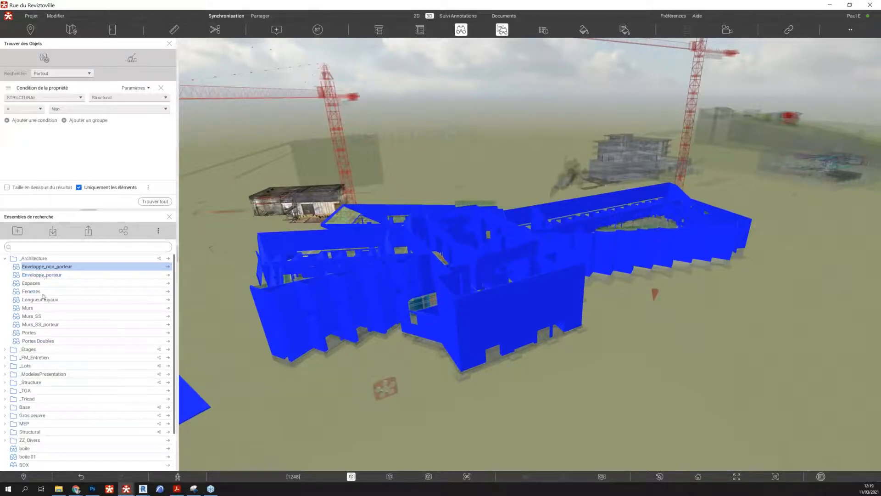
Select the elements of the ETG search set from the _Etages folder and show the appearance profile.
left_click(5, 349)
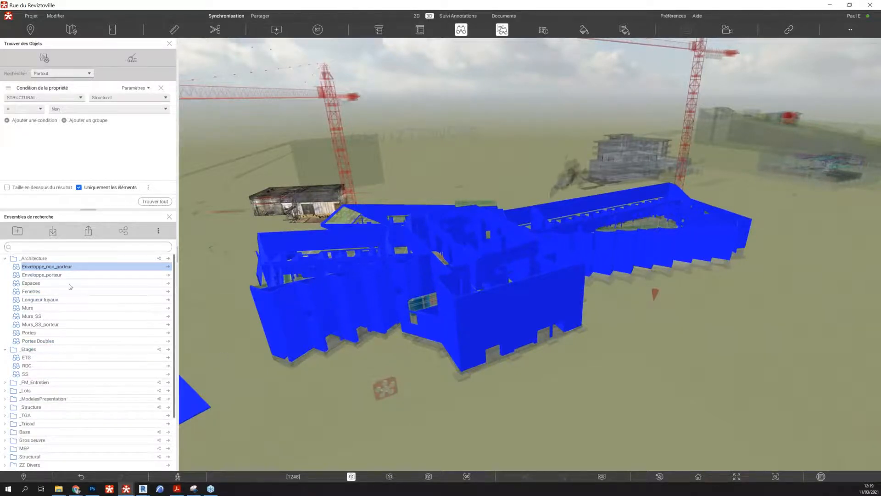
left_click(168, 359)
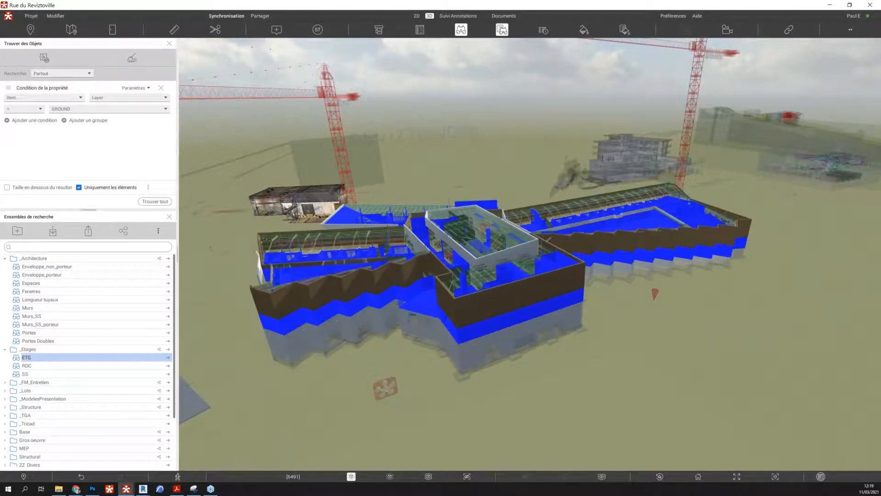
middle_click_drag(264, 339, 365, 369)
mouse_move(367, 368)
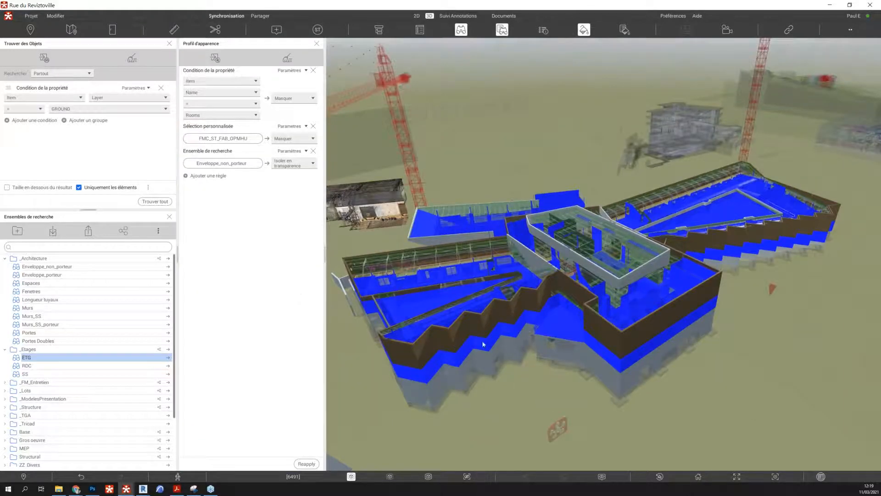
Colour the selected ETG elements red with hex value FF2C15.
right_click(482, 345)
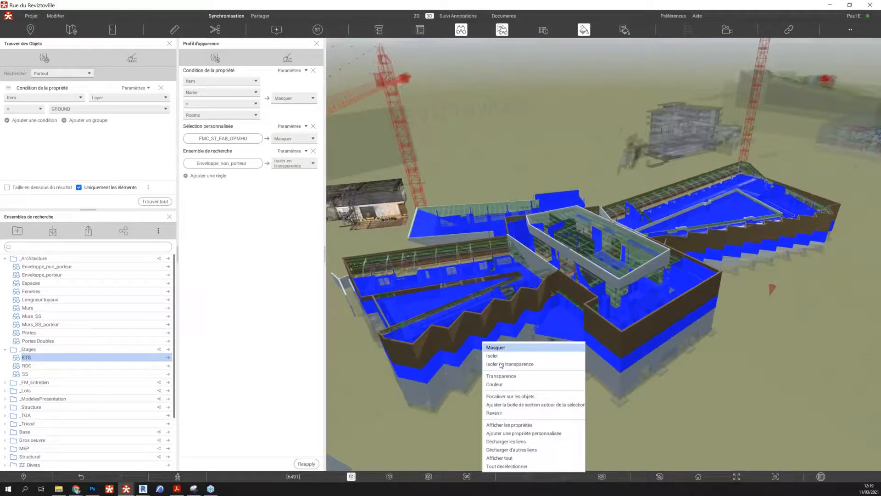
left_click(498, 384)
left_click_drag(431, 168, 465, 168)
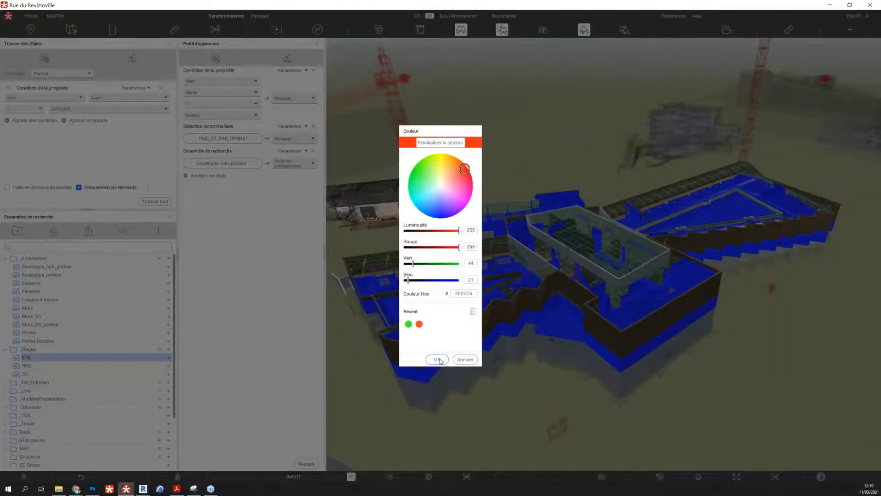
left_click(438, 359)
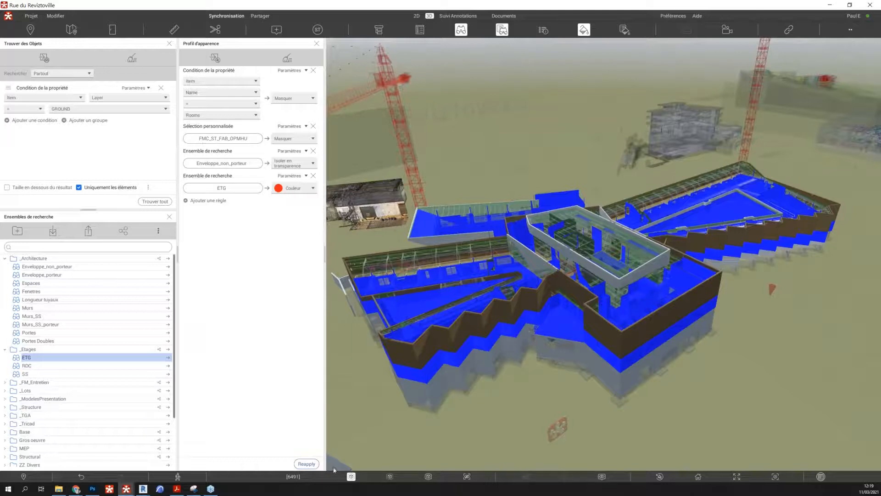
middle_click_drag(423, 254, 440, 258)
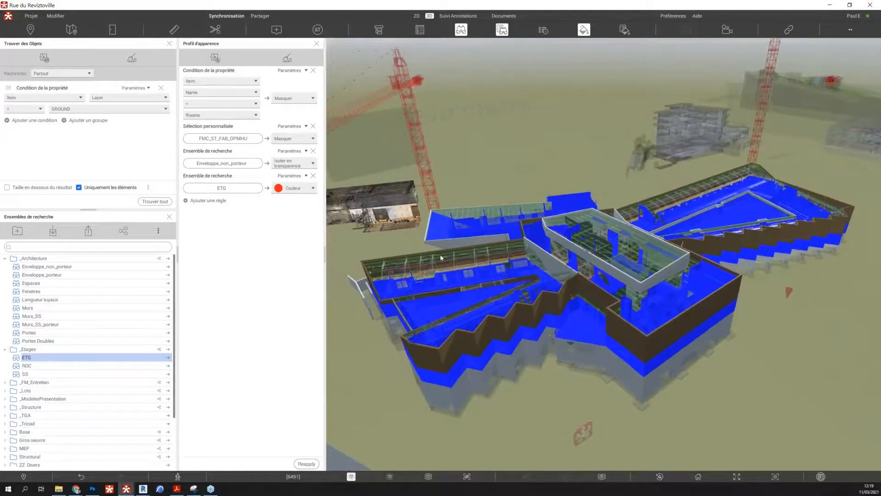
Show the appearance templates and enlarge the appearance profile area above them.
left_click(628, 30)
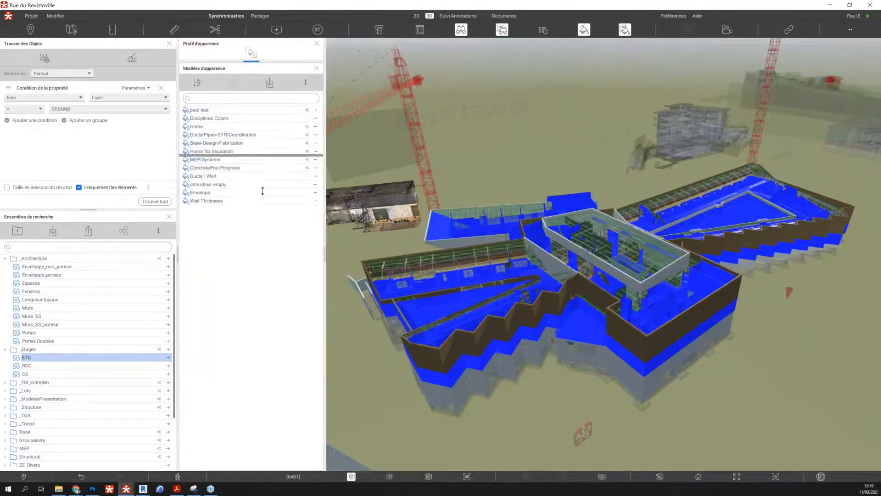
left_click_drag(262, 191, 257, 223)
Select the Extincteur search set from the _FM_Entretien folder and isolate its elements in transparency.
scroll(38, 389, "down", 3)
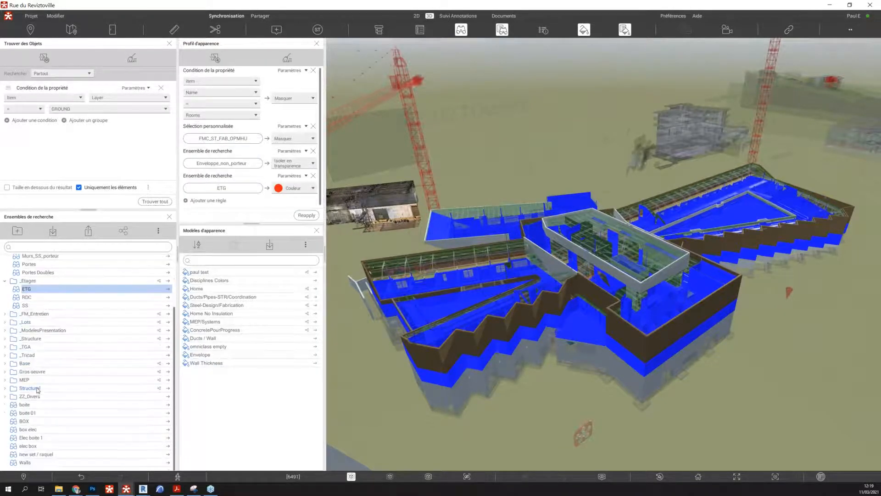
left_click(6, 314)
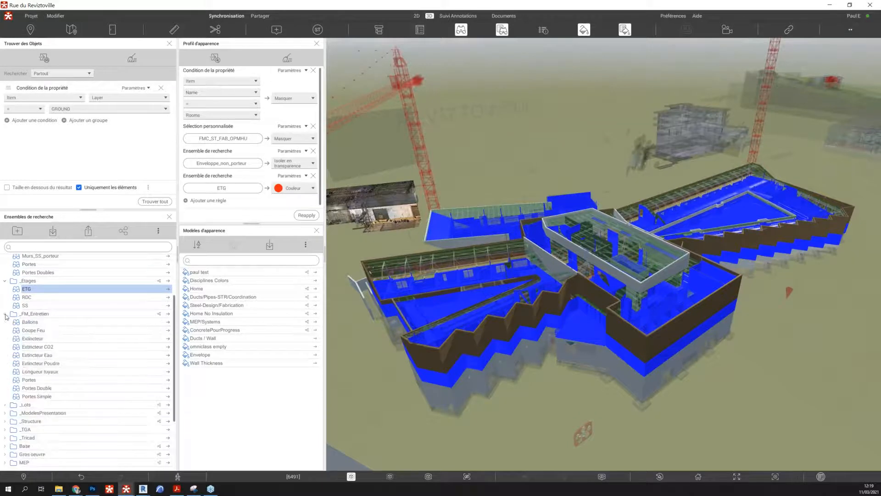
left_click(168, 339)
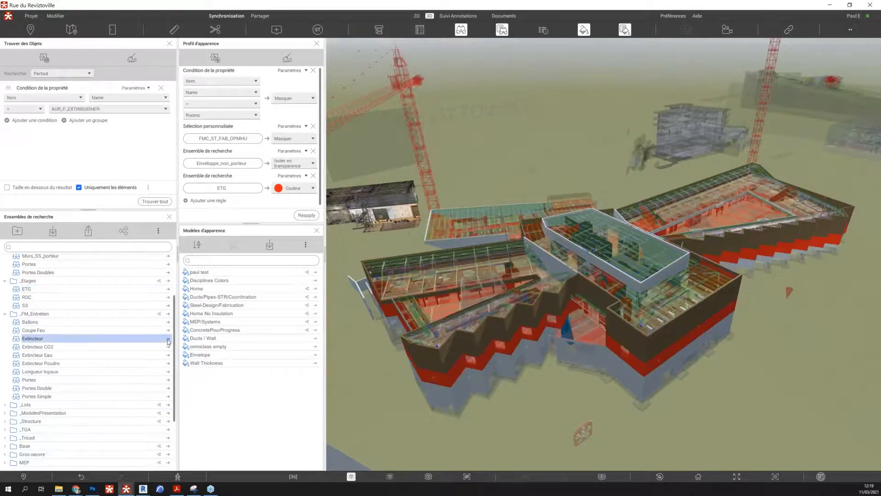
right_click(460, 350)
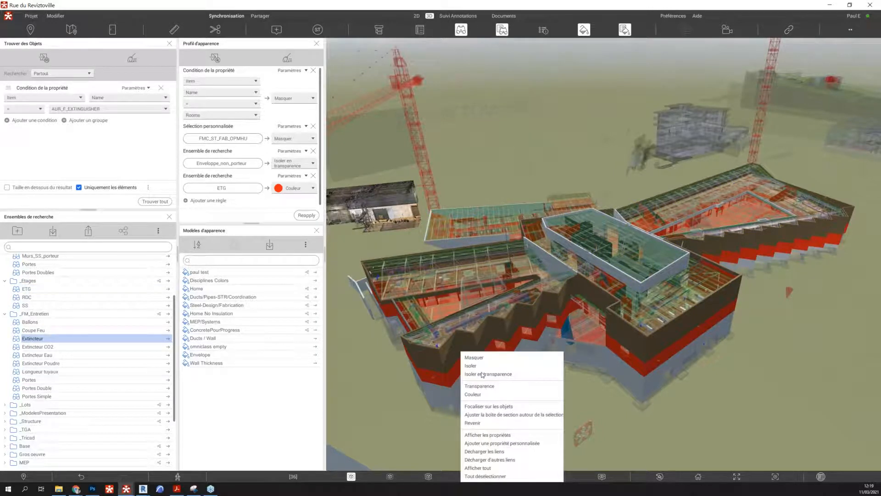
left_click(481, 374)
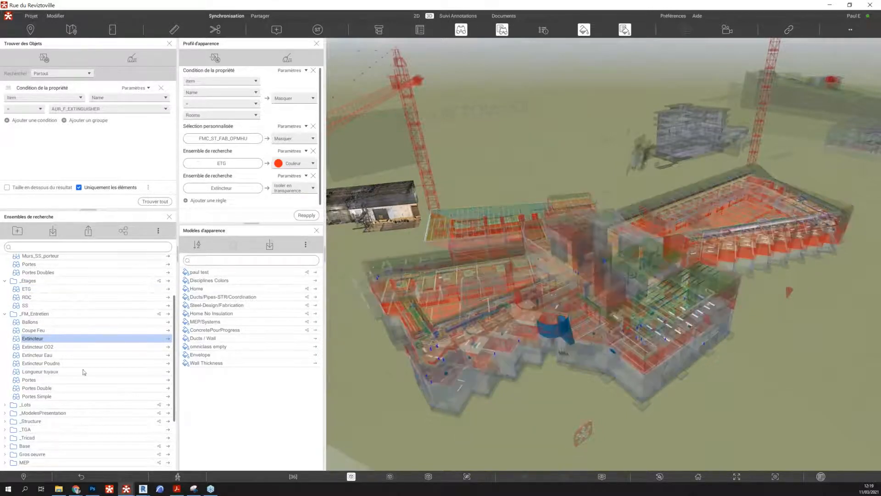
Select the Extincteur Eau search set, isolate its elements in the 3D view, and narrow the search set area.
left_click(168, 355)
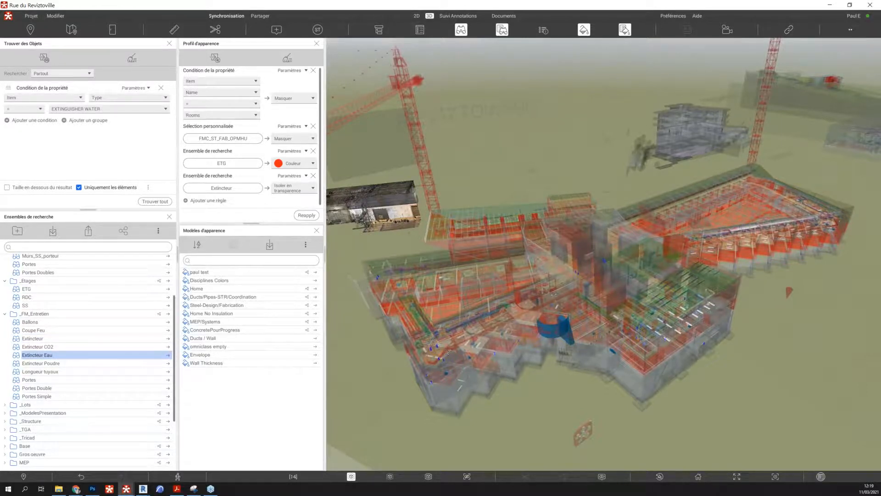
right_click(478, 338)
left_click(500, 356)
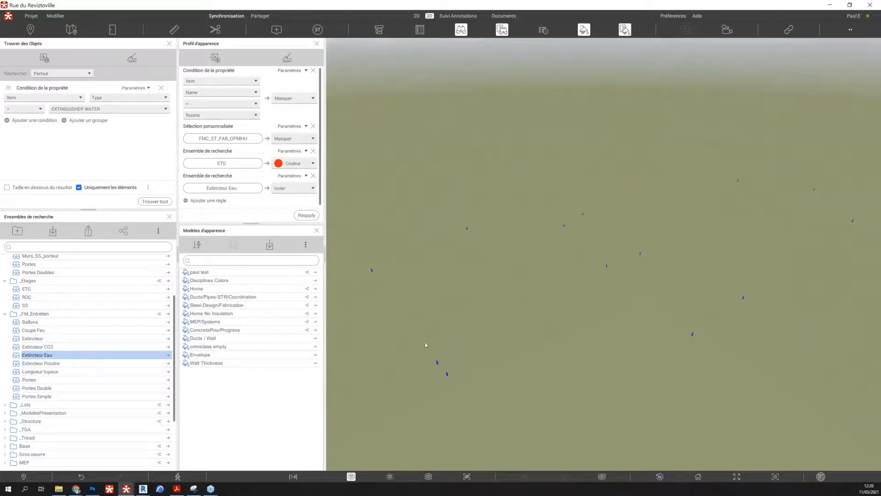
middle_click_drag(426, 344, 446, 335)
left_click_drag(178, 213, 166, 214)
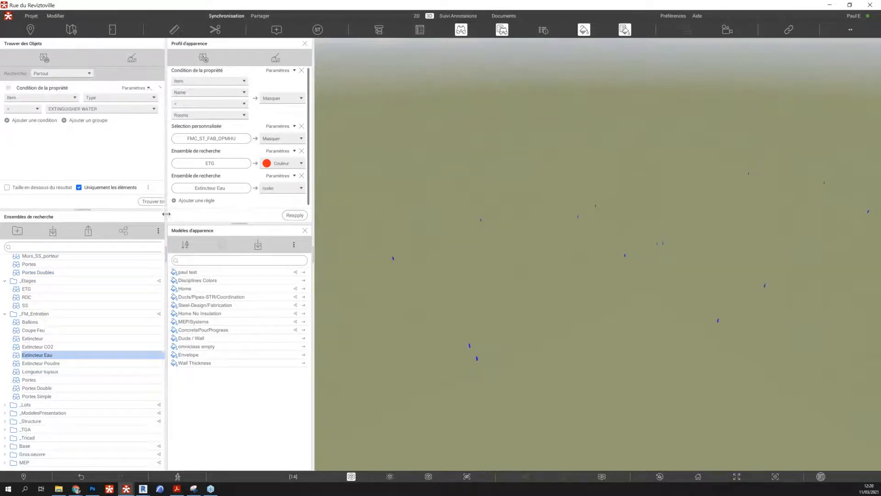
Reset the 3D model to its home view and close the object search.
left_click(695, 475)
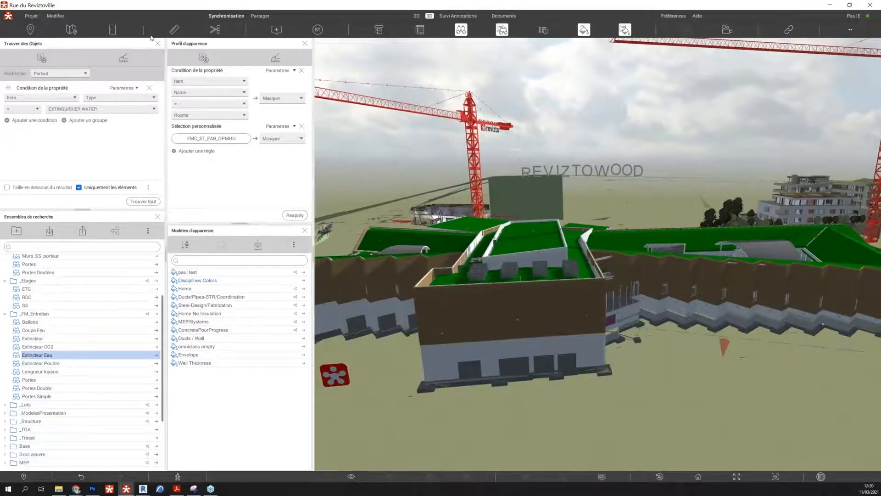
left_click(158, 43)
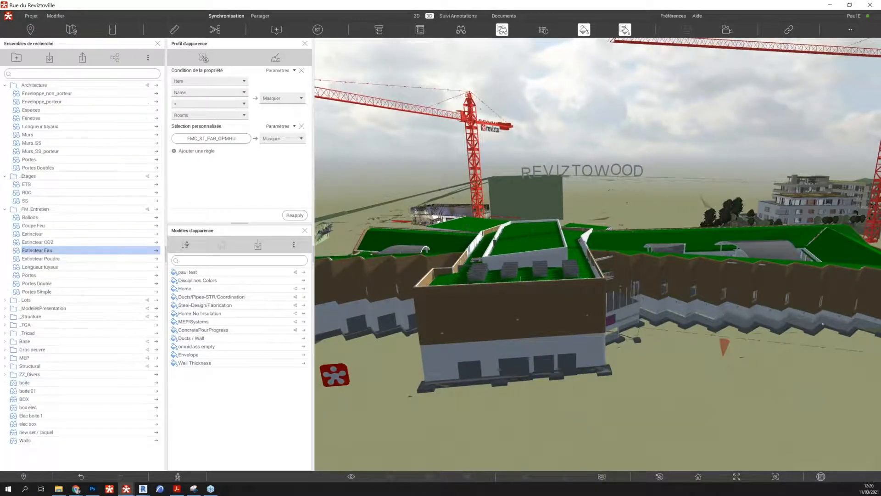
Apply the Disciplines Colors appearance template to the model and close the search sets.
left_click(304, 281)
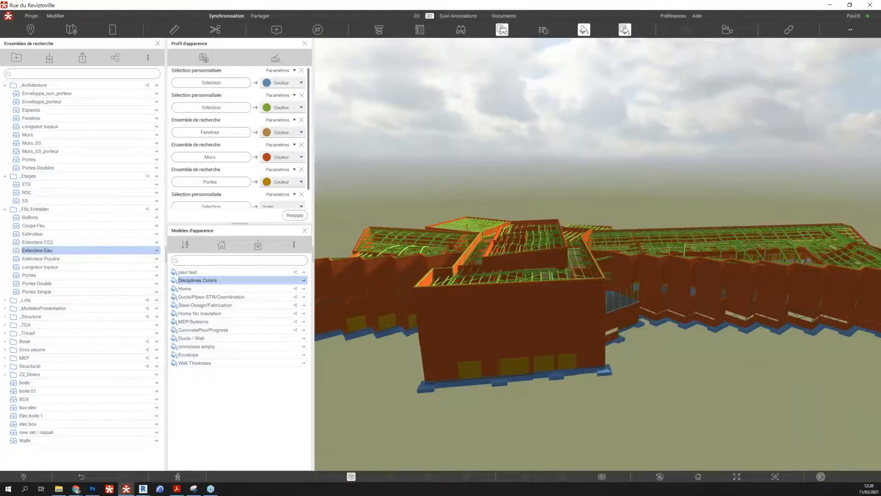
left_click(158, 43)
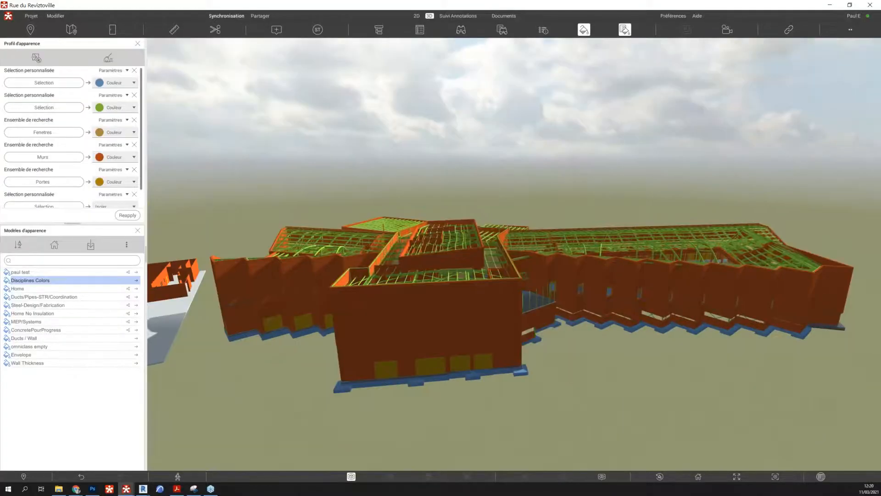
scroll(560, 322, "up", 5)
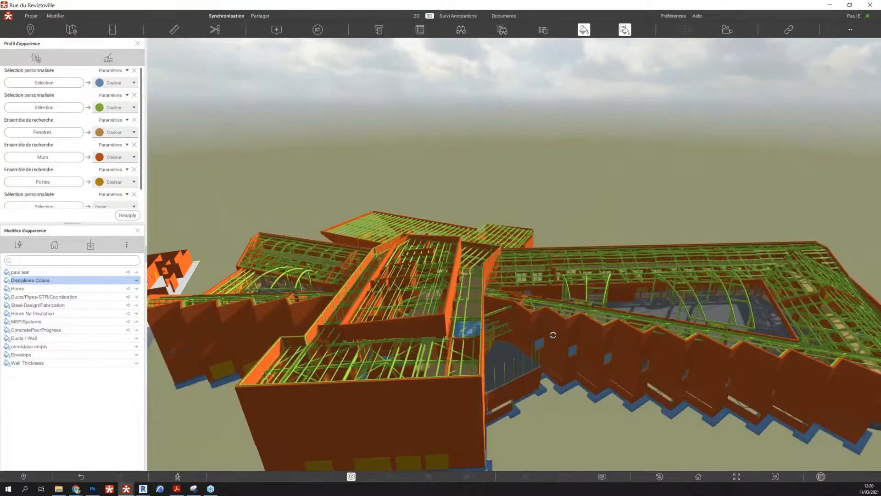
left_click_drag(553, 335, 487, 301)
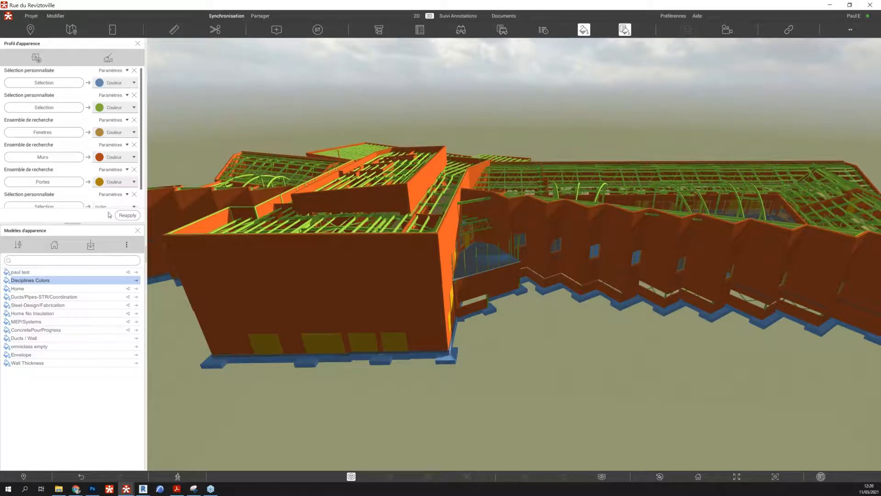
Apply the Ducts/Pipes-STR/Coordination appearance template and inspect the coloured ducts running through the steel structure.
left_click(136, 297)
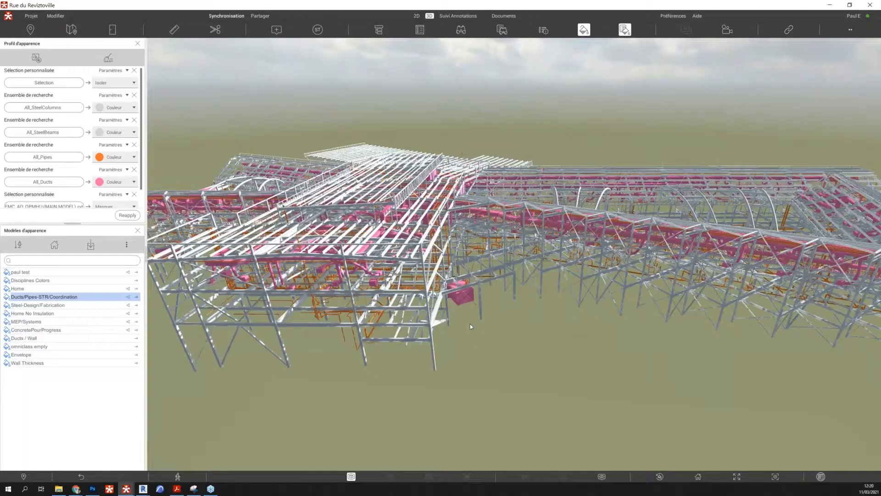
middle_click_drag(465, 329, 375, 314)
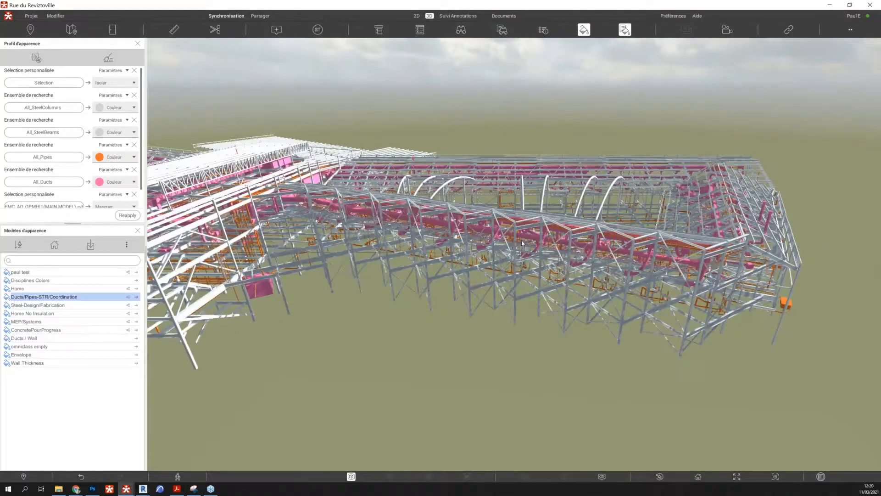
scroll(524, 242, "up", 5)
scroll(524, 243, "up", 4)
middle_click_drag(524, 242, 412, 251)
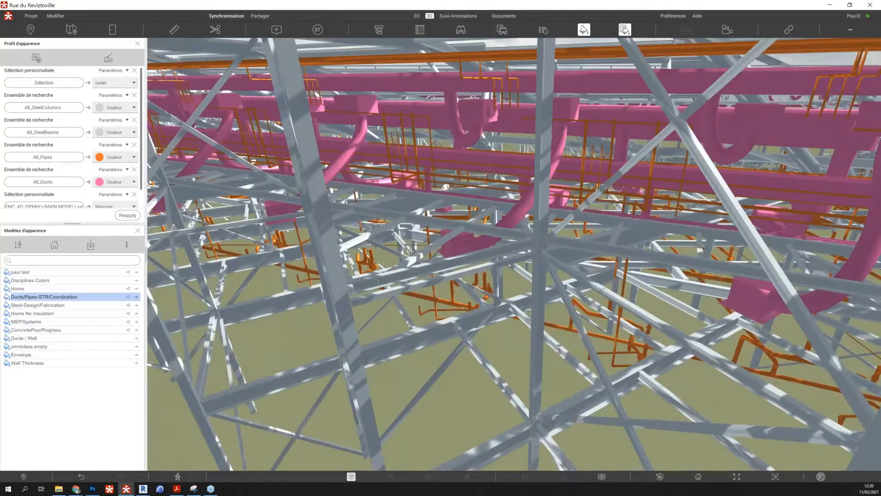
scroll(412, 251, "down", 2)
scroll(412, 253, "down", 5)
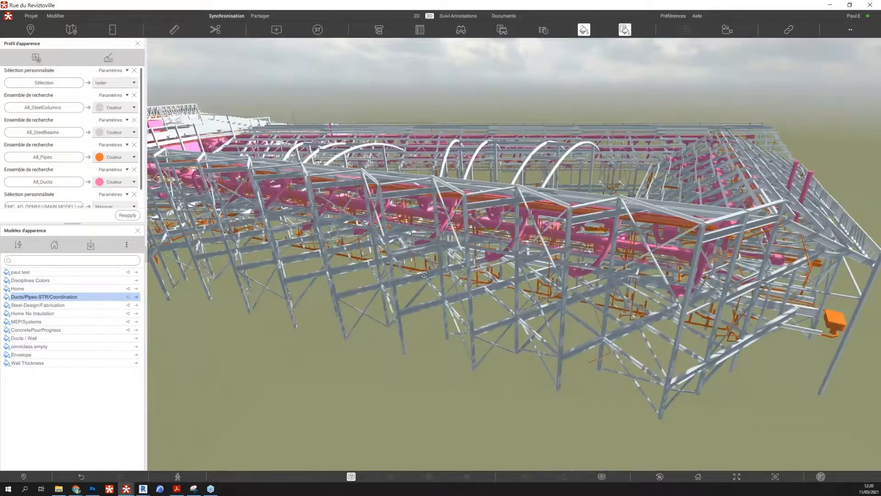
Examine the pipes and steel beams close up inside the building structure.
scroll(412, 252, "up", 4)
left_click_drag(412, 253, 421, 270)
middle_click_drag(421, 271, 395, 154)
scroll(412, 202, "down", 3)
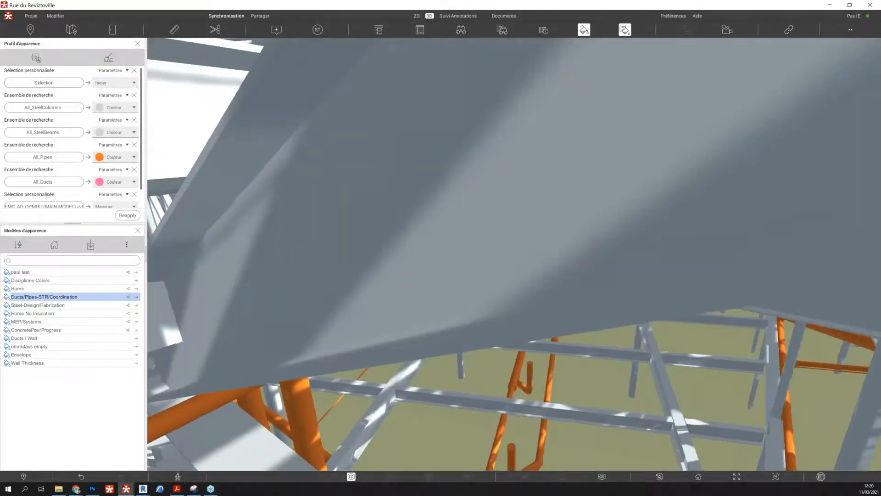
scroll(412, 202, "down", 2)
scroll(421, 245, "up", 5)
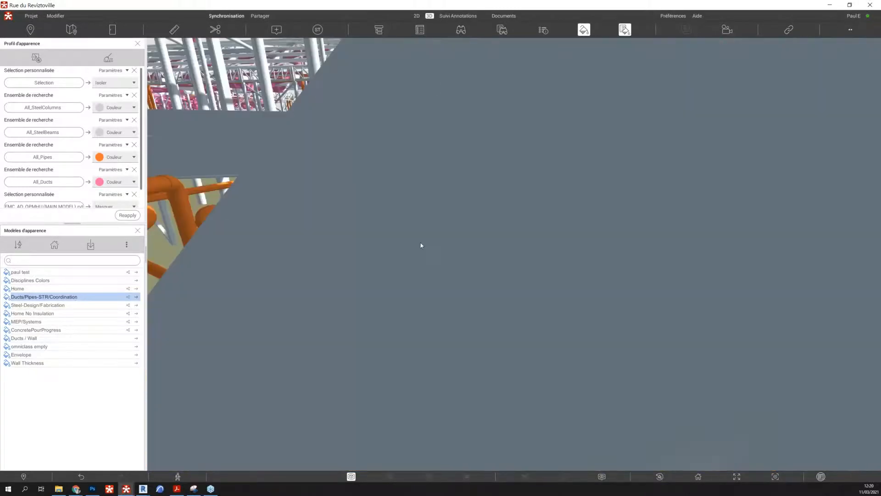
scroll(261, 268, "down", 1)
scroll(262, 268, "down", 1)
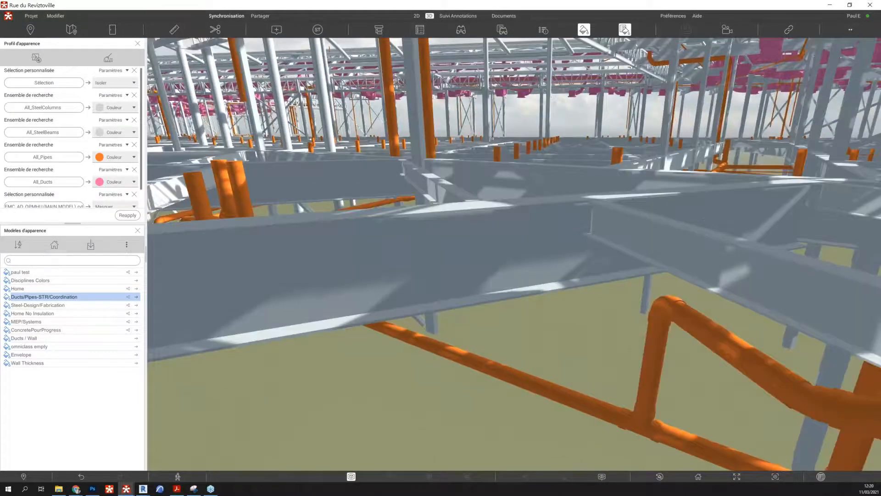
scroll(262, 268, "down", 1)
Apply the Steel-Design/Fabrication appearance template and view the coloured steel structure as a whole.
left_click(136, 306)
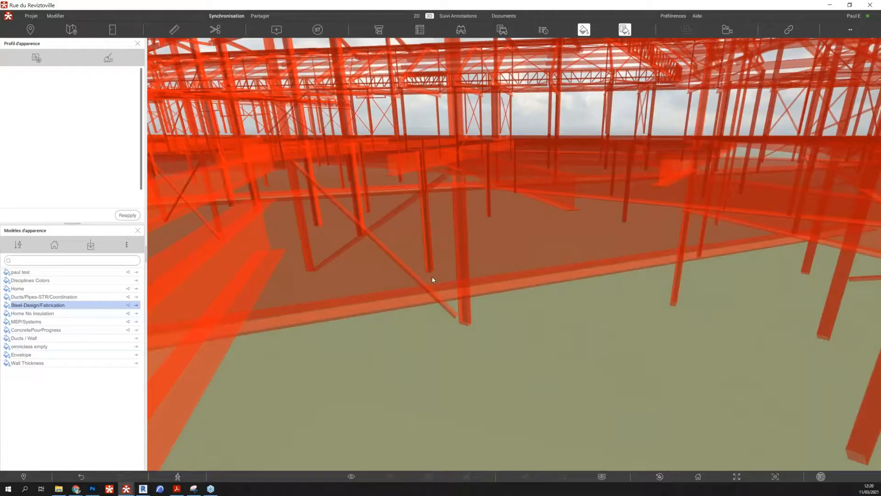
scroll(428, 275, "down", 1)
scroll(427, 276, "down", 5)
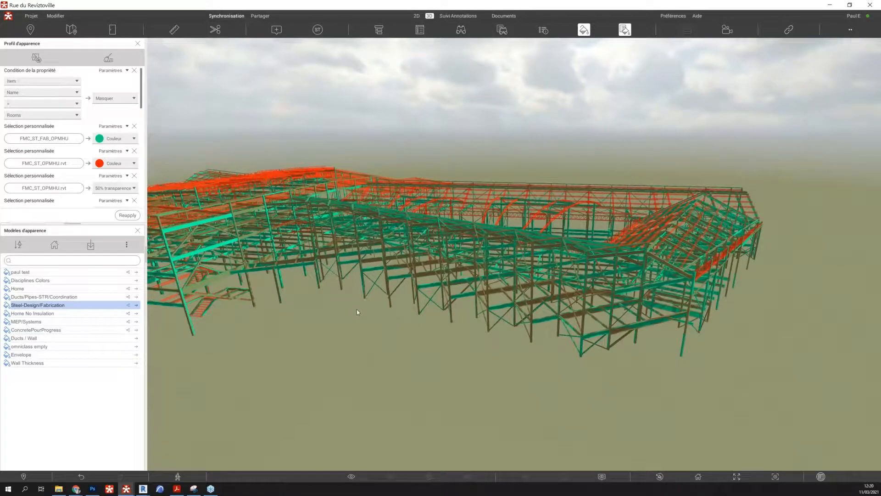
mouse_move(413, 288)
left_mouse_down()
mouse_move(367, 295)
mouse_move(395, 326)
mouse_move(396, 209)
mouse_move(461, 212)
mouse_move(430, 290)
left_mouse_up()
scroll(395, 210, "up", 4)
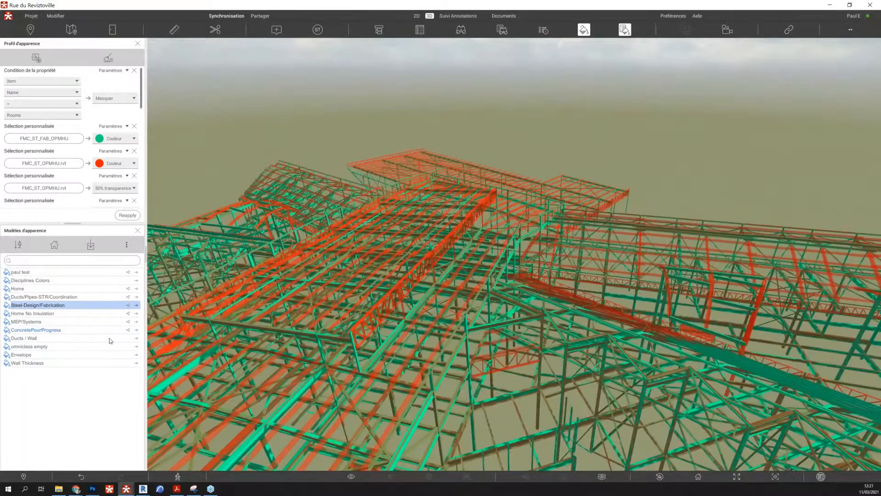
Apply the ConcretePourProgress appearance template and enlarge the appearance profile area to show all its colour rules.
left_click(136, 330)
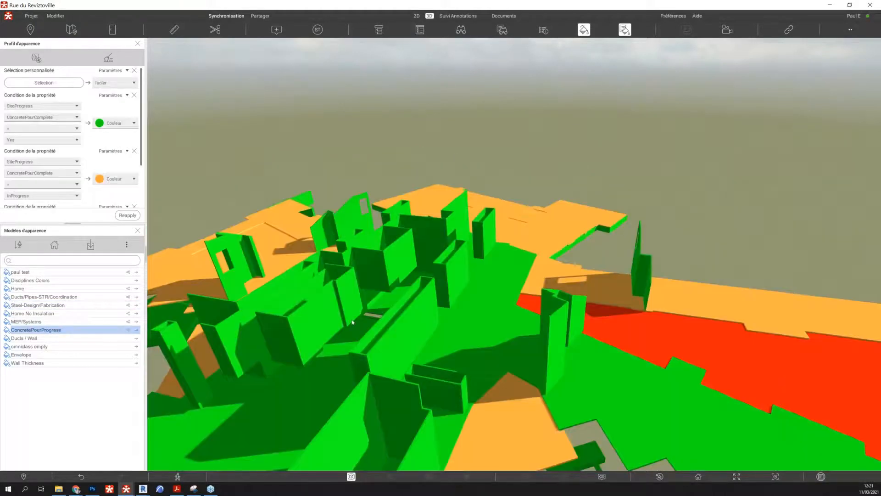
scroll(352, 322, "down", 5)
middle_click_drag(431, 413, 435, 333)
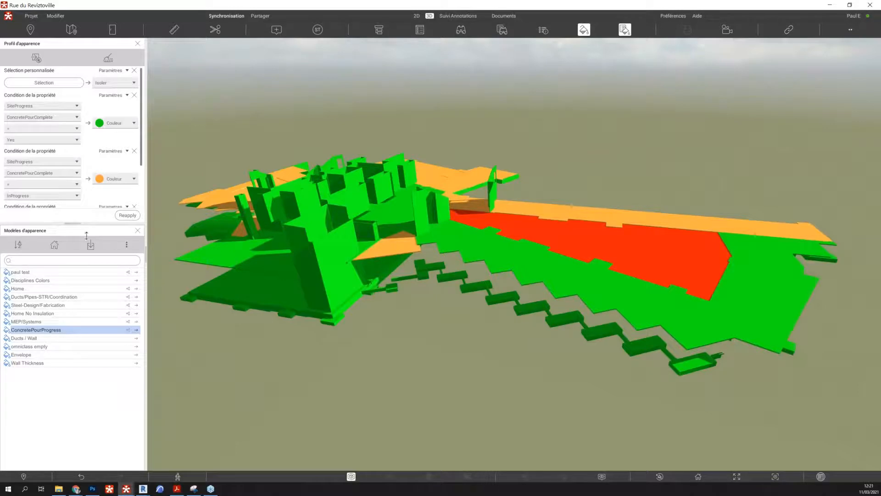
left_click_drag(86, 234, 86, 297)
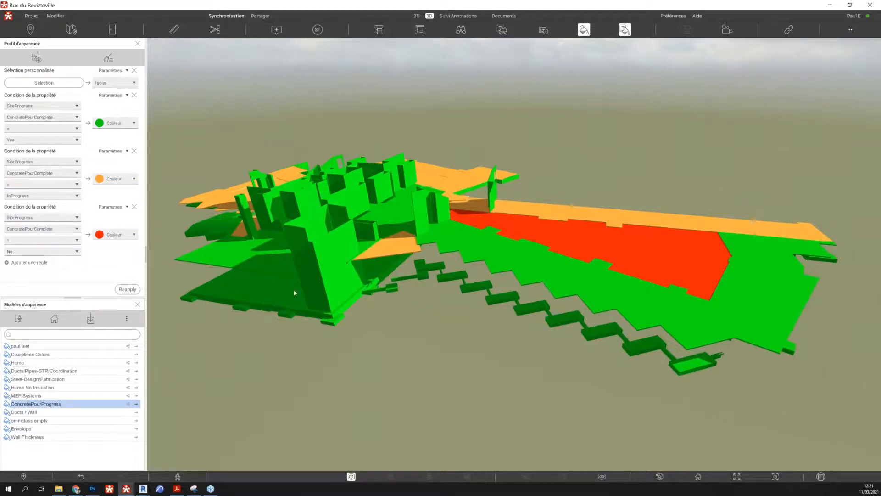
scroll(285, 293, "down", 2)
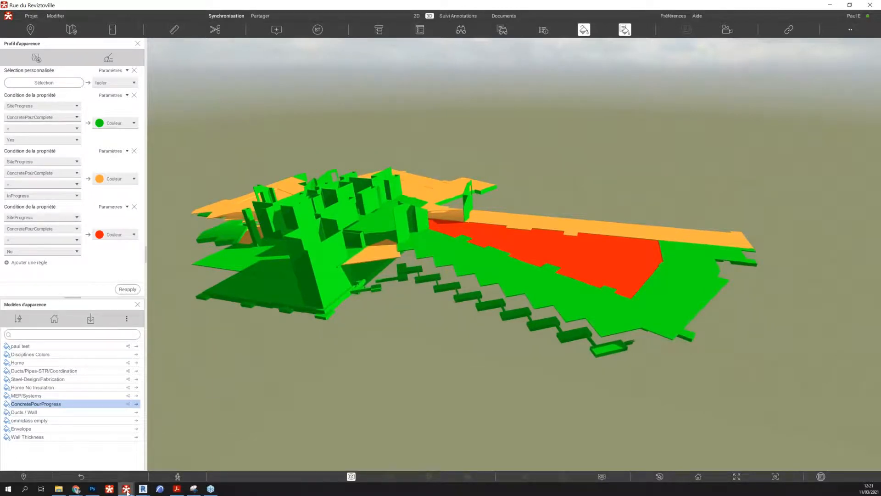
Switch to Chrome and show the Revizto Workspace dashboard of the Rue du Reviztoville project.
mouse_move(127, 491)
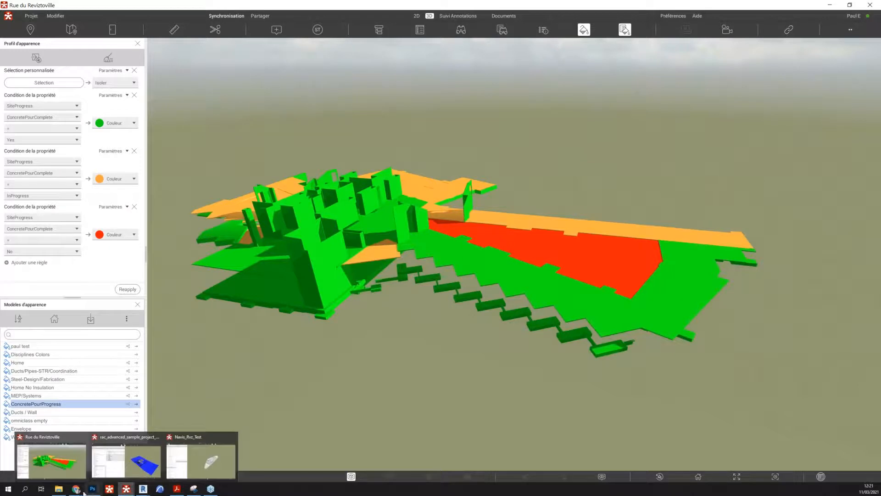
mouse_move(76, 490)
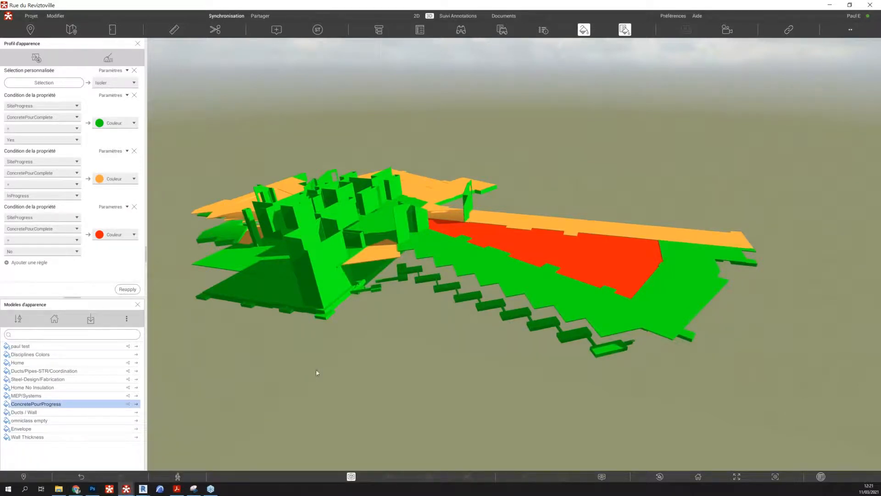
key("alt+Tab")
key("alt+Tab")
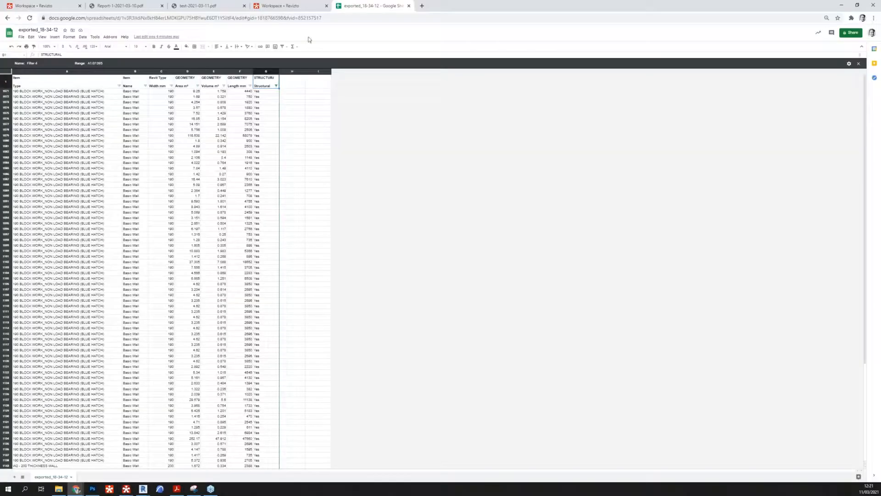
left_click(30, 7)
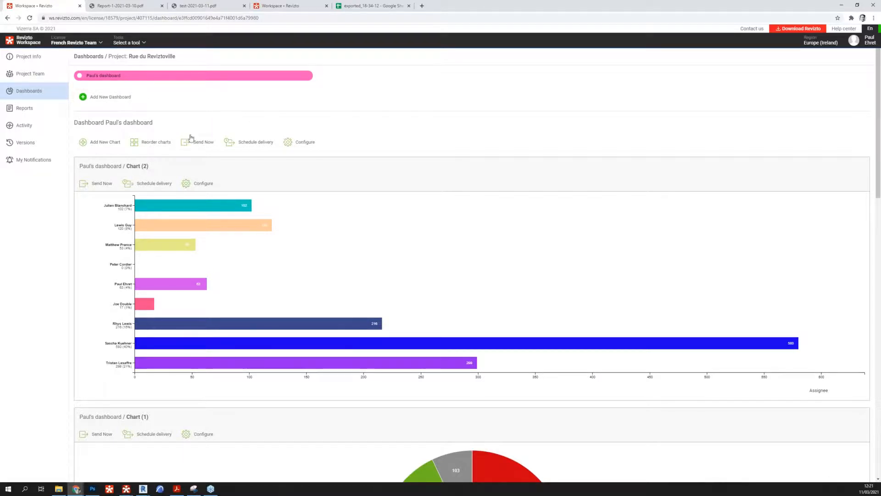
Examine the dashboard's assignee bar chart, checking the number of issues for individual assignees.
scroll(311, 222, "down", 1)
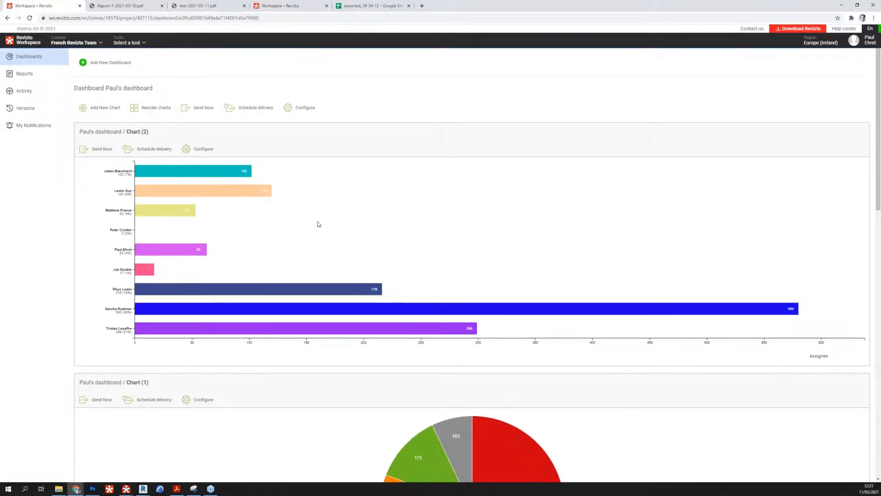
scroll(317, 222, "up", 1)
scroll(319, 224, "down", 1)
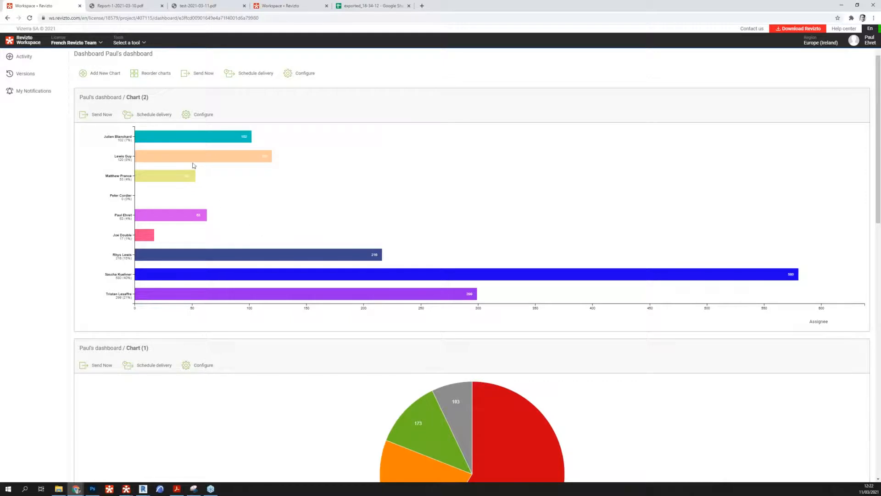
mouse_move(174, 157)
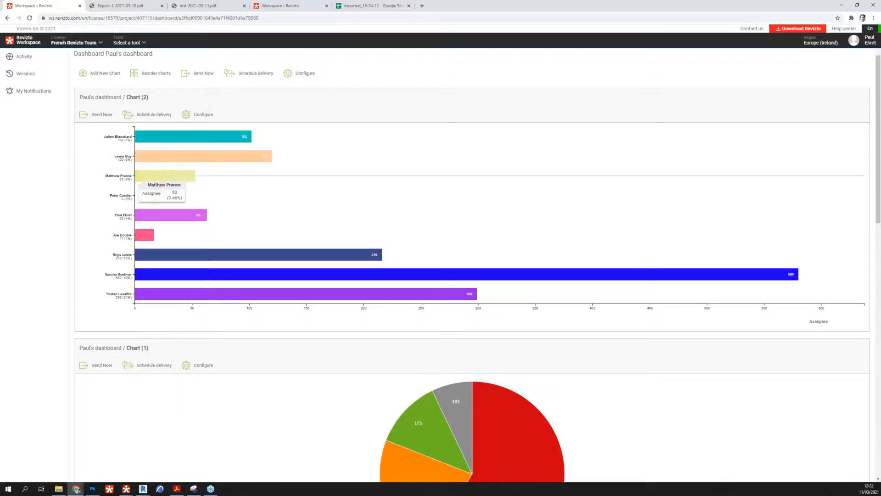
mouse_move(150, 237)
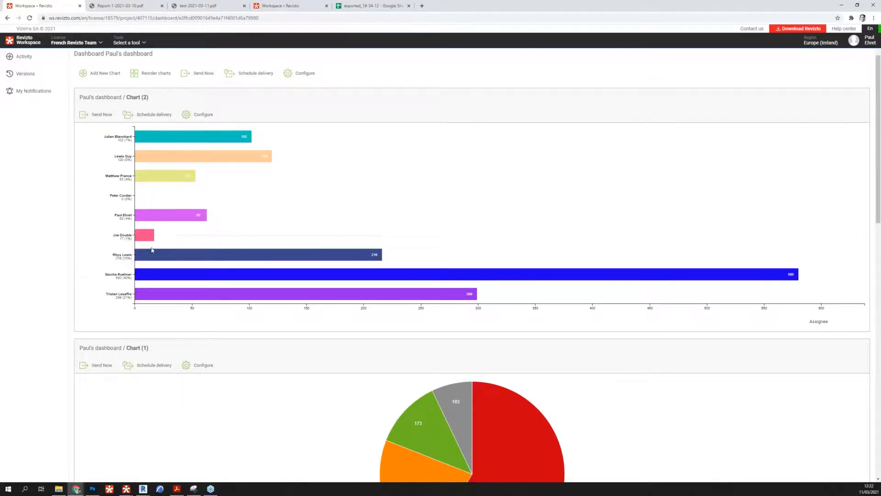
mouse_move(209, 275)
mouse_move(221, 252)
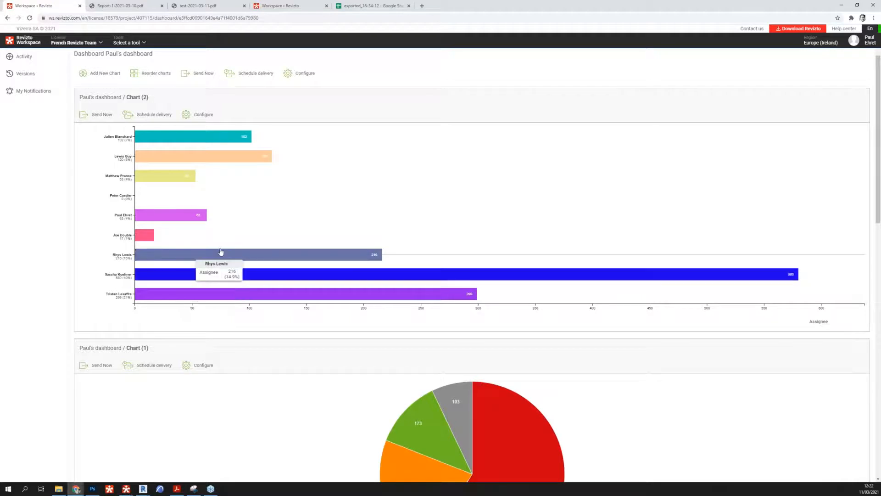
scroll(221, 252, "down", 1)
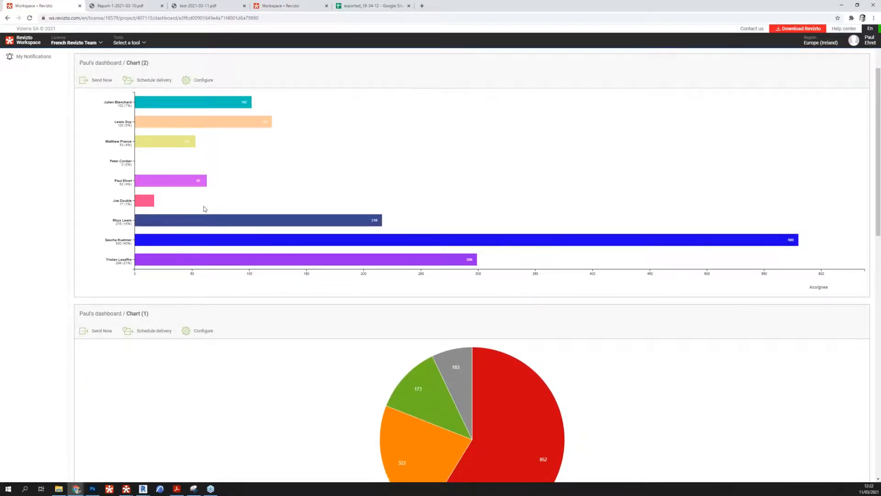
scroll(204, 208, "up", 1)
Examine the Open and In progress shares in the status pie chart, and view the tags bar chart.
scroll(203, 206, "down", 5)
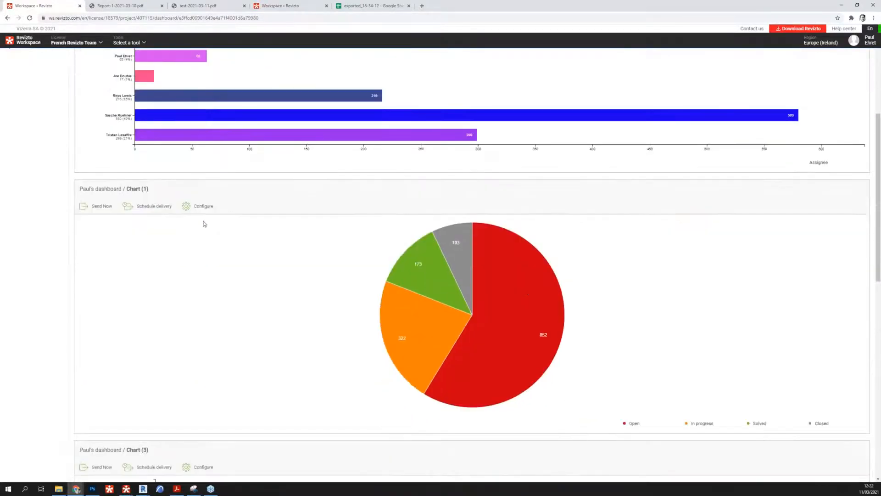
mouse_move(520, 315)
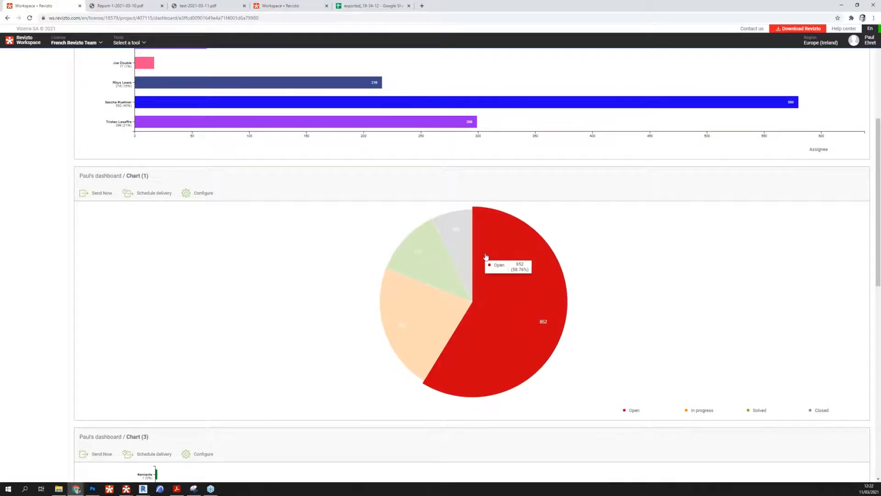
mouse_move(419, 301)
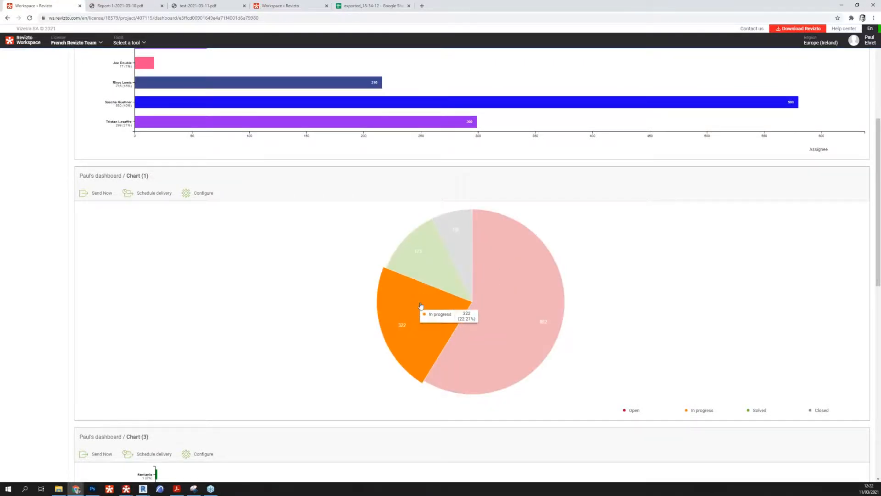
scroll(338, 294, "down", 9)
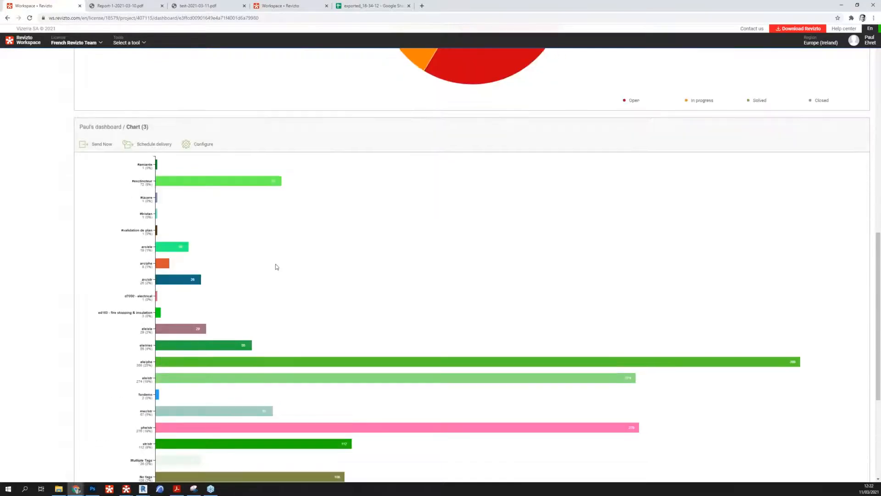
scroll(276, 266, "down", 2)
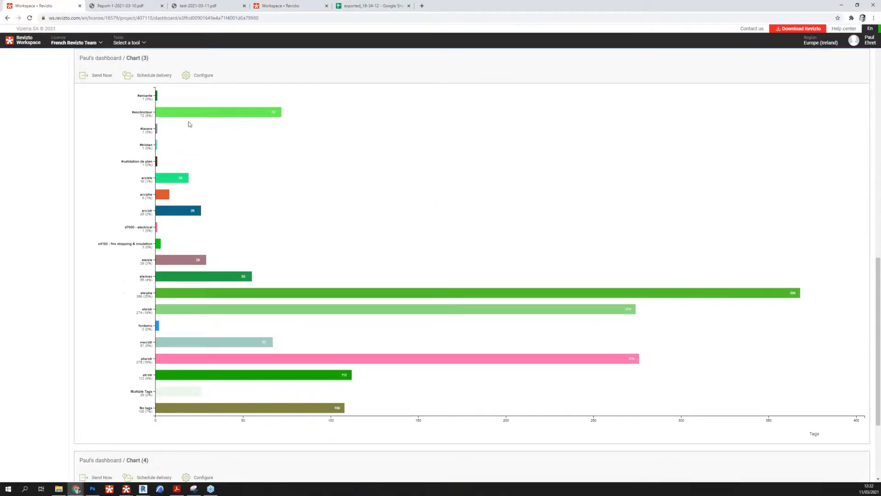
Examine the ele/str bar in the tags bar chart and view the line chart in Chart (4).
mouse_move(182, 315)
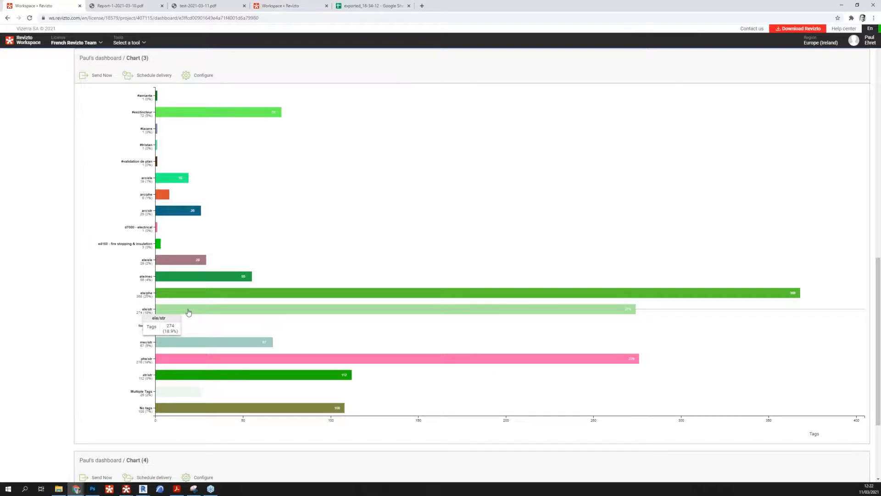
mouse_move(169, 112)
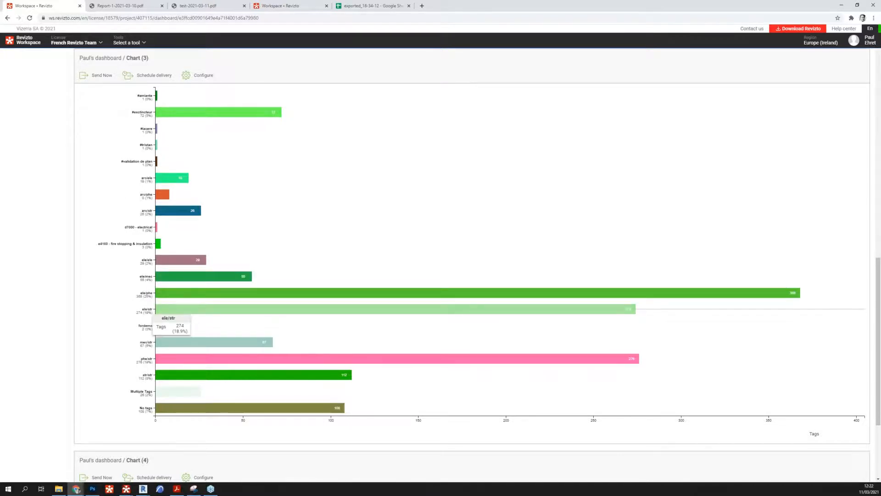
scroll(194, 319, "down", 3)
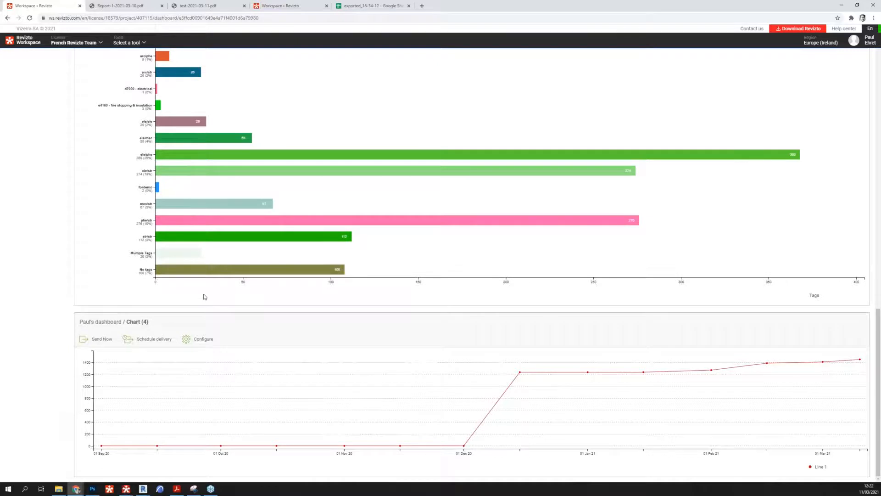
Show the Report-1-2021-03-10.pdf report and look through its first pages of Navis_Rvz_Test clash issues.
left_click(118, 6)
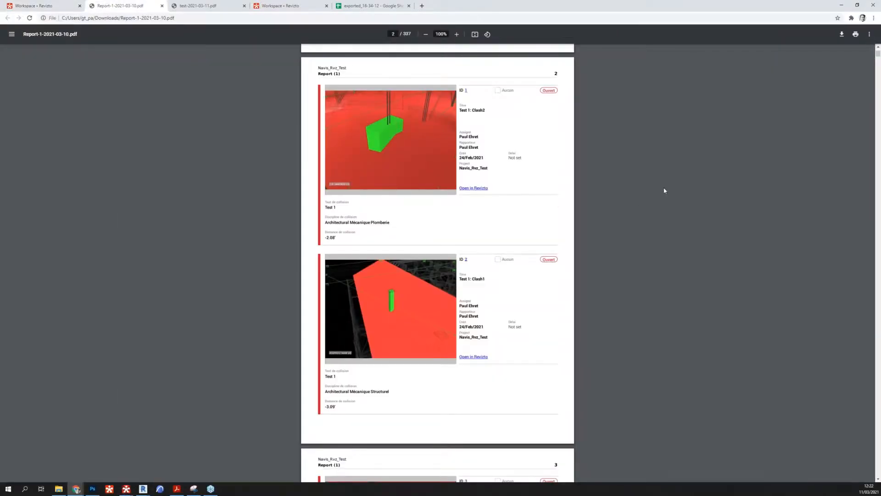
scroll(664, 191, "up", 8)
scroll(498, 248, "down", 6)
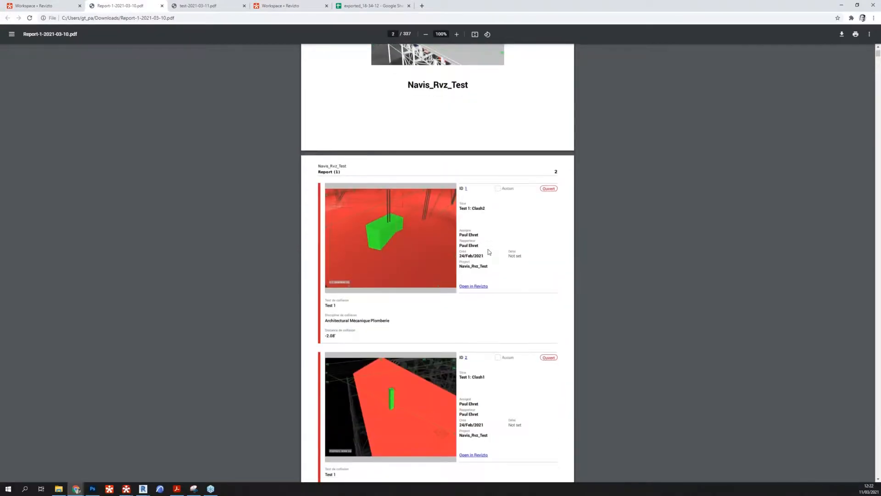
scroll(489, 251, "down", 7)
scroll(483, 249, "down", 5)
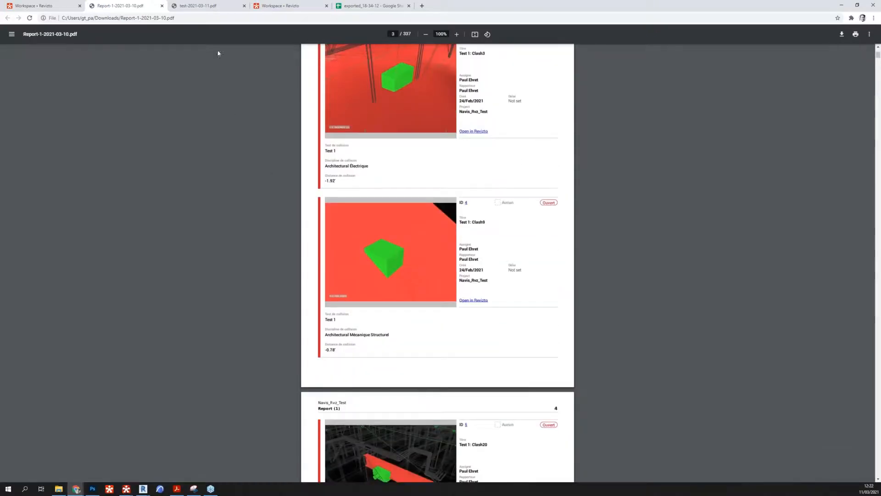
Show the test-2021-03-11.pdf report and go back through its issues to the "Move that" issue on page 9.
left_click(200, 6)
scroll(608, 250, "up", 5)
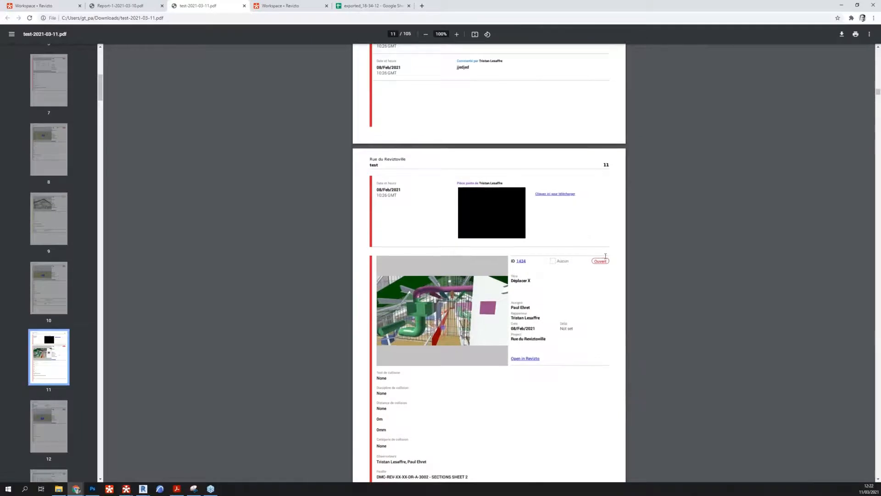
scroll(605, 254, "up", 10)
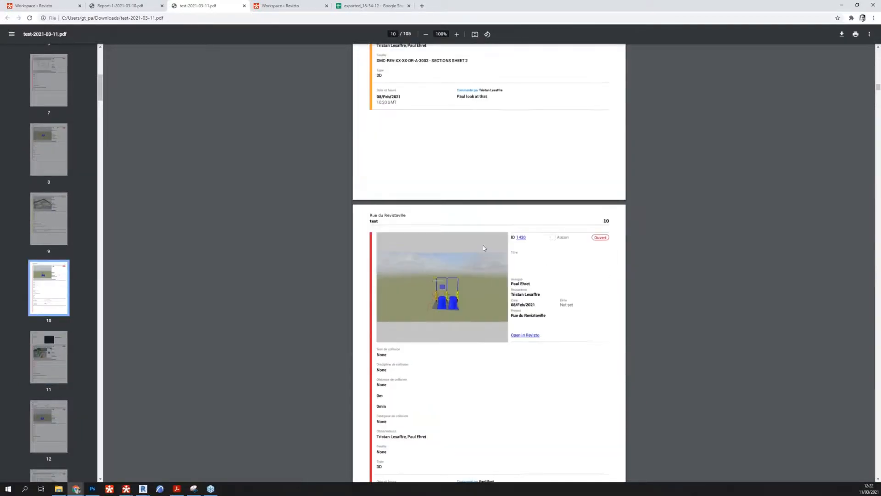
scroll(483, 248, "up", 3)
scroll(482, 245, "up", 6)
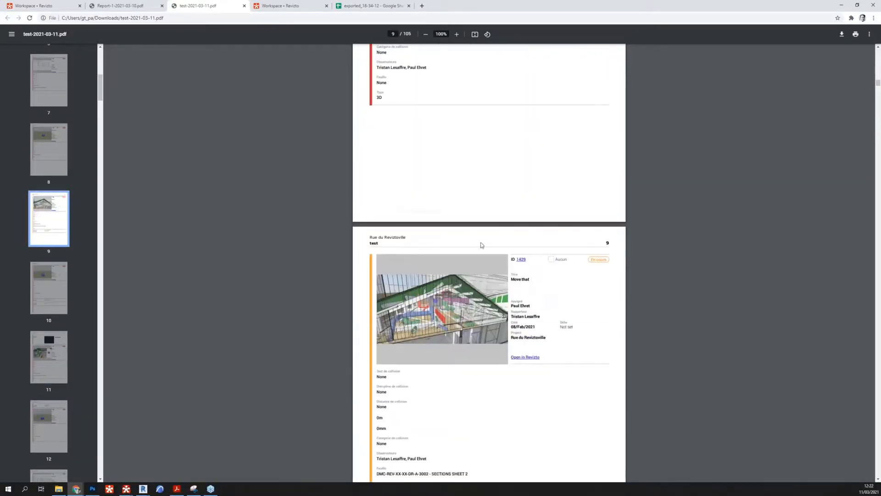
scroll(448, 293, "down", 3)
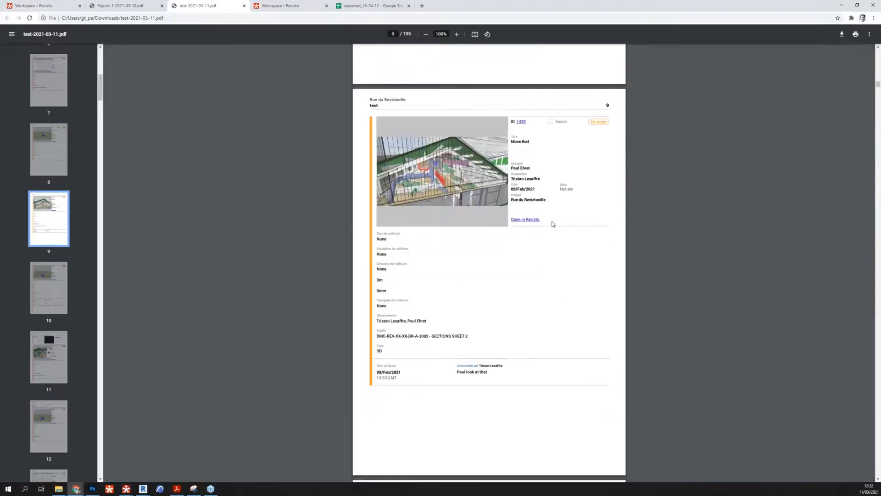
Open the "Move that" issue in Revizto from its report link, allowing ReviztoServiceGUI to launch.
left_click(524, 219)
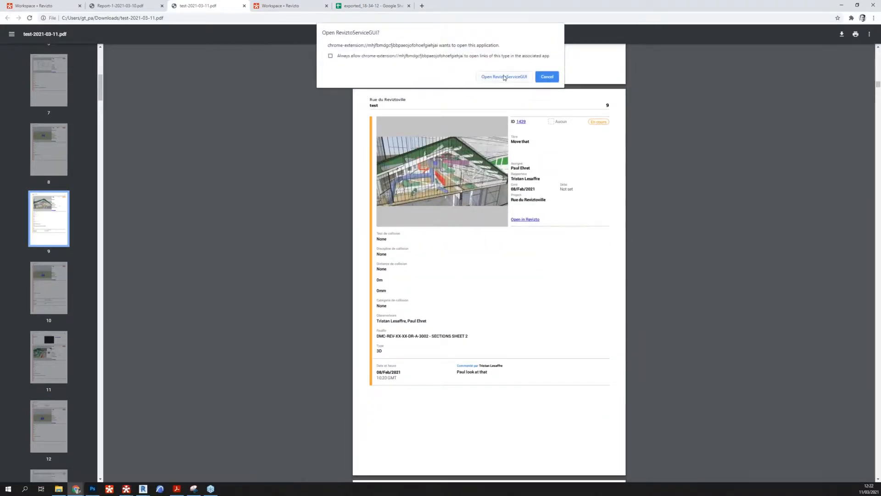
left_click(504, 76)
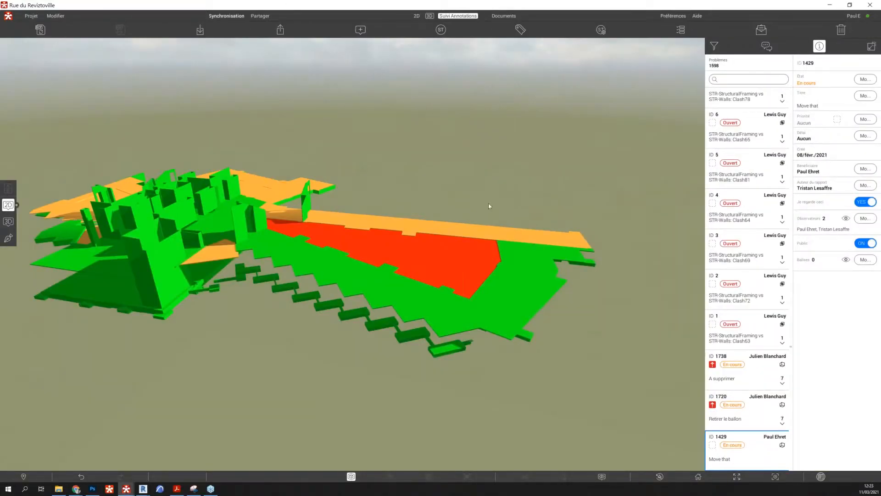
Return the 3D model to its home view and open issue 4, the STR-StructuralFraming vs STR-Walls Clash64.
left_click(698, 476)
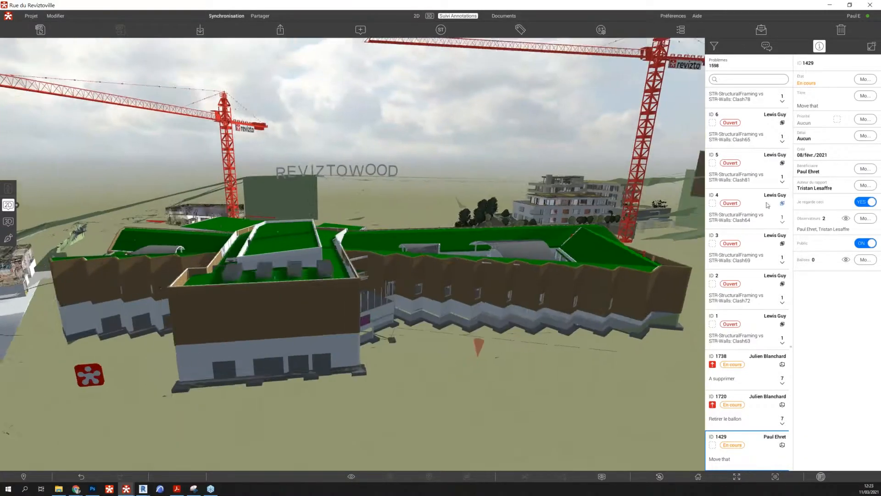
left_click(767, 205)
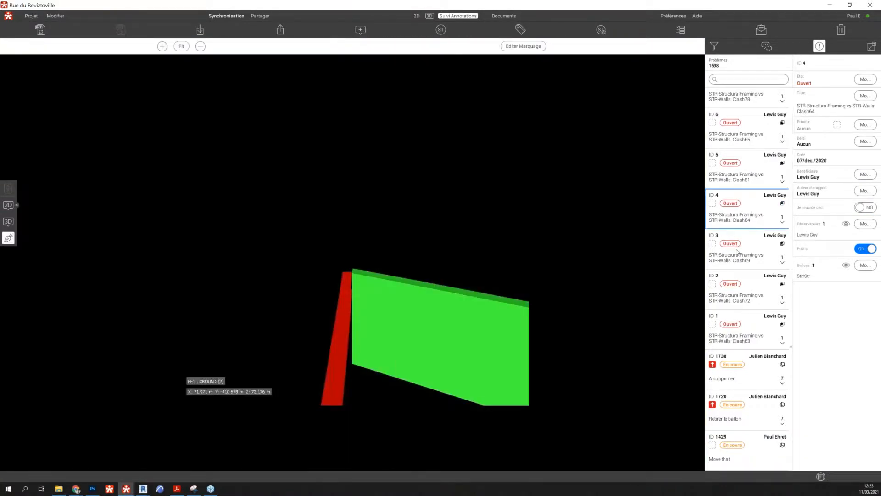